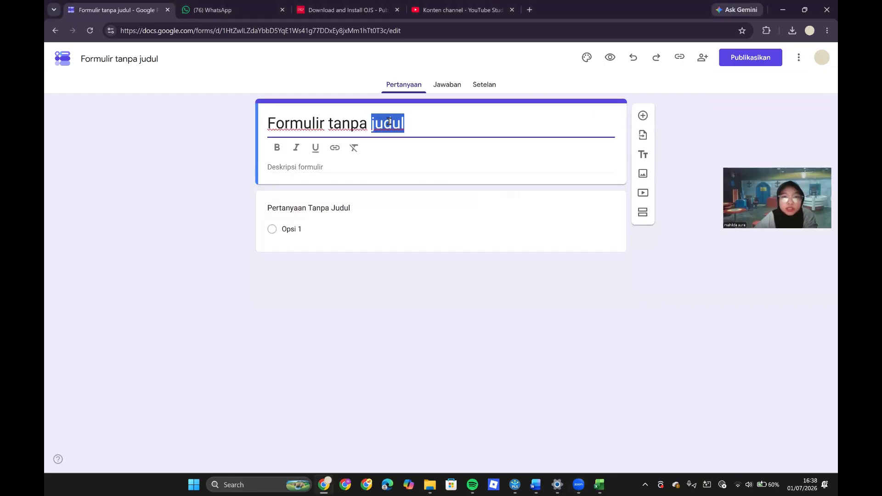
# Step: Append "kuisioner penelitian tiktok live shopping" to the form title "Formulir tanpa judul"
pyautogui.tripleClick(389, 121)
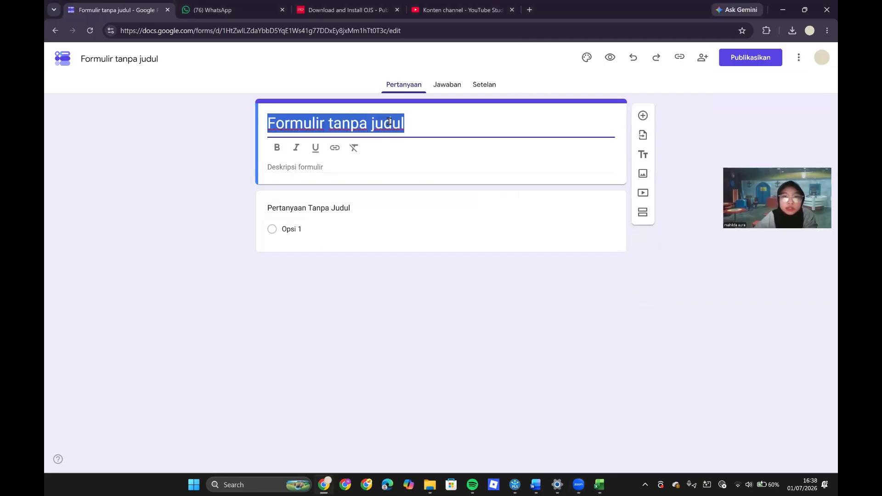
pyautogui.press('BackSpace')
pyautogui.hotkey('ctrl', 'z')
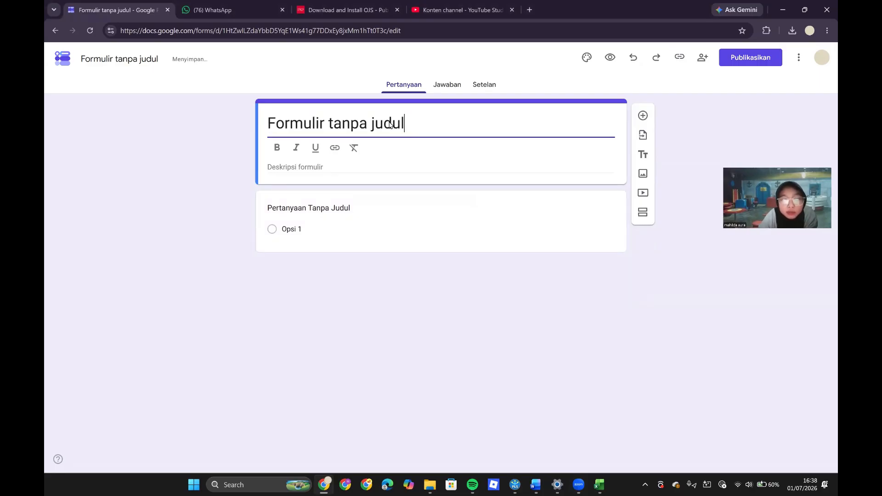
pyautogui.write('kui')
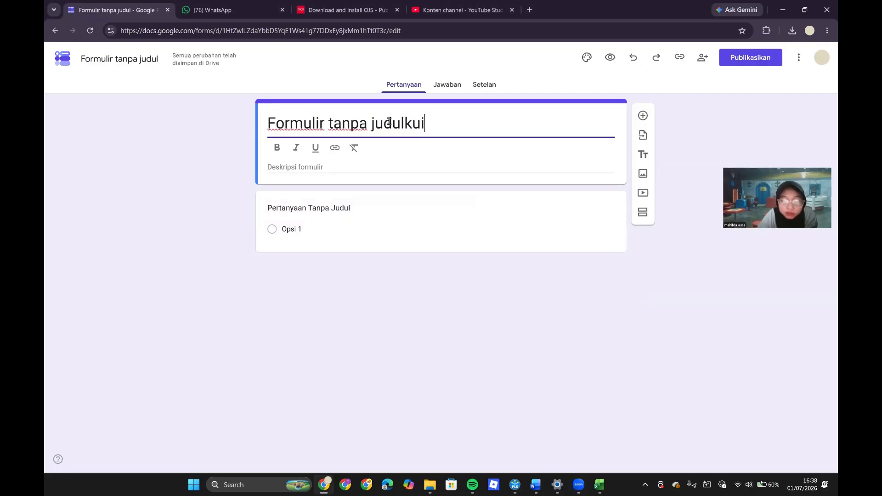
pyautogui.write('sione')
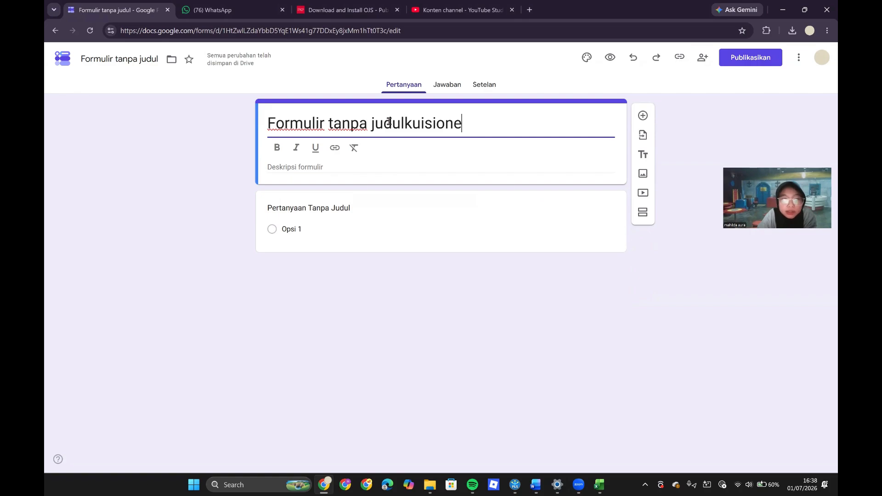
pyautogui.write('r pe')
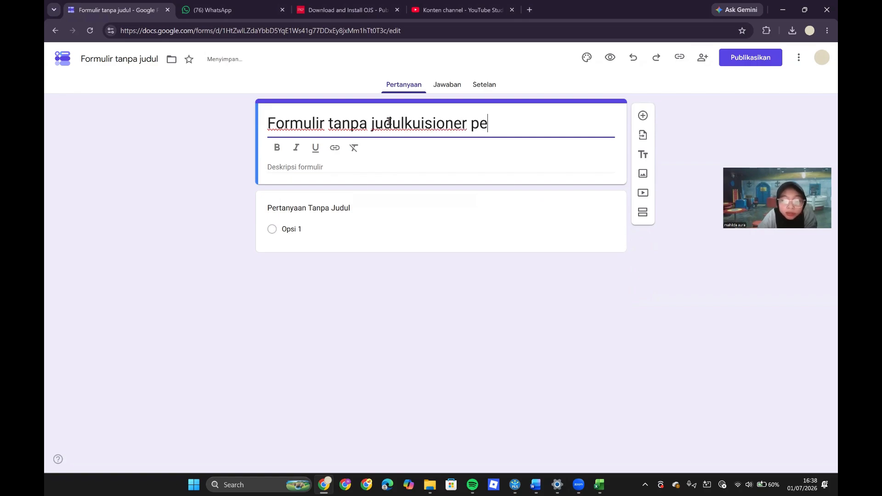
pyautogui.write('nelitian ')
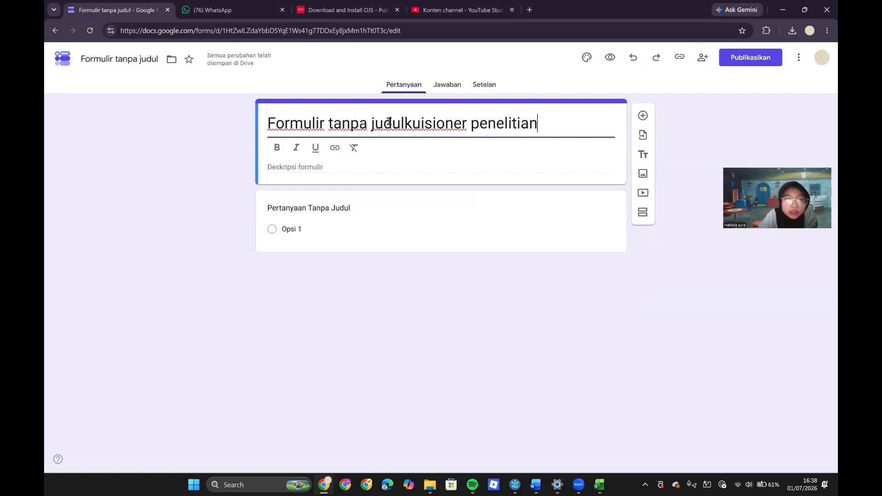
pyautogui.write('tikto')
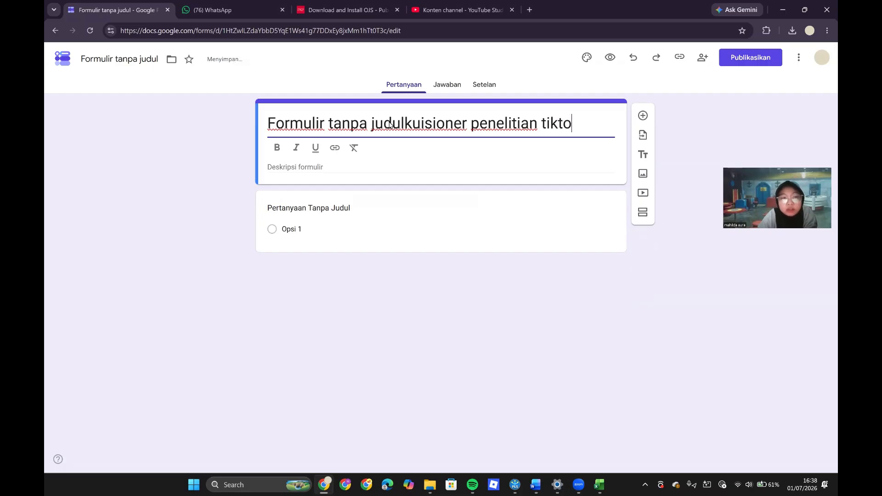
pyautogui.write('k liv')
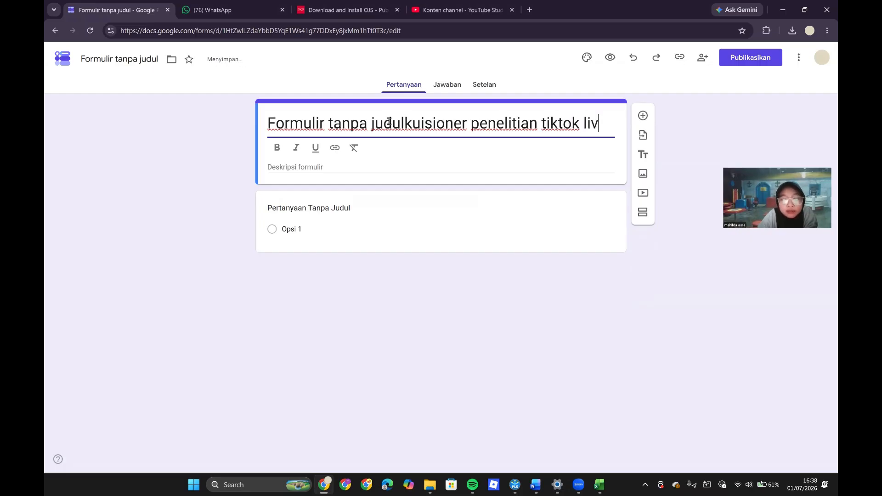
pyautogui.write('e a')
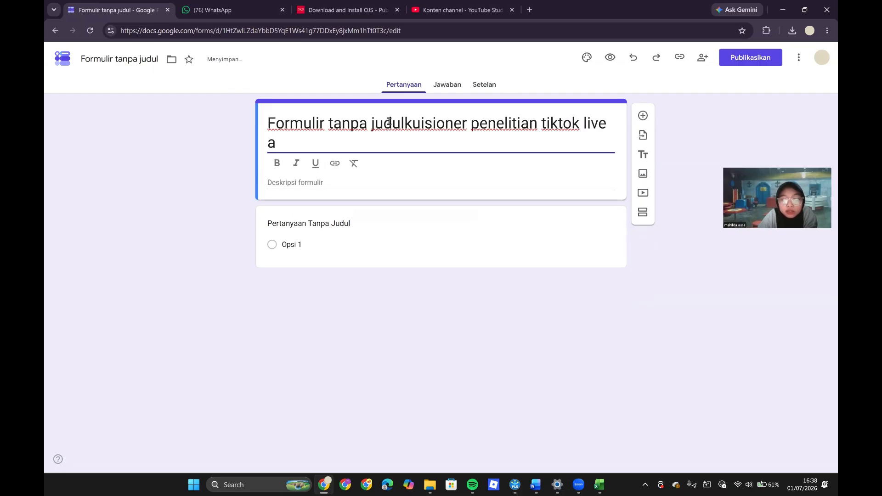
pyautogui.press('BackSpace')
pyautogui.write('sho')
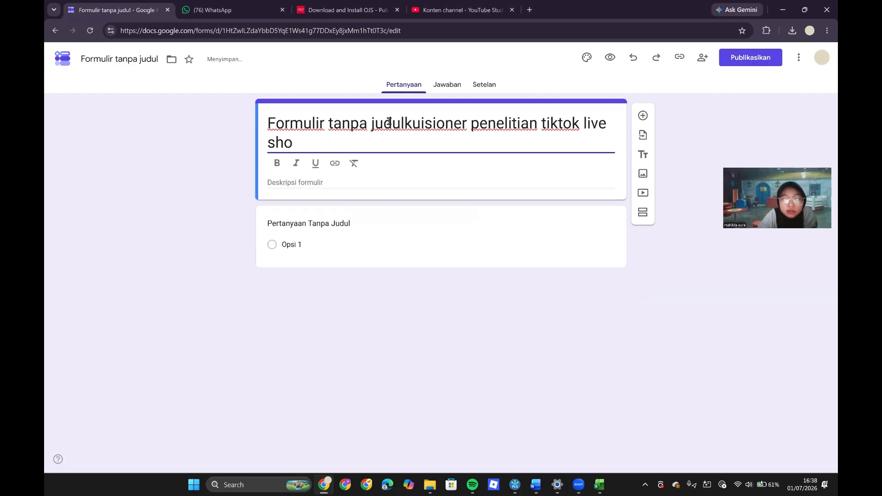
pyautogui.write('pp')
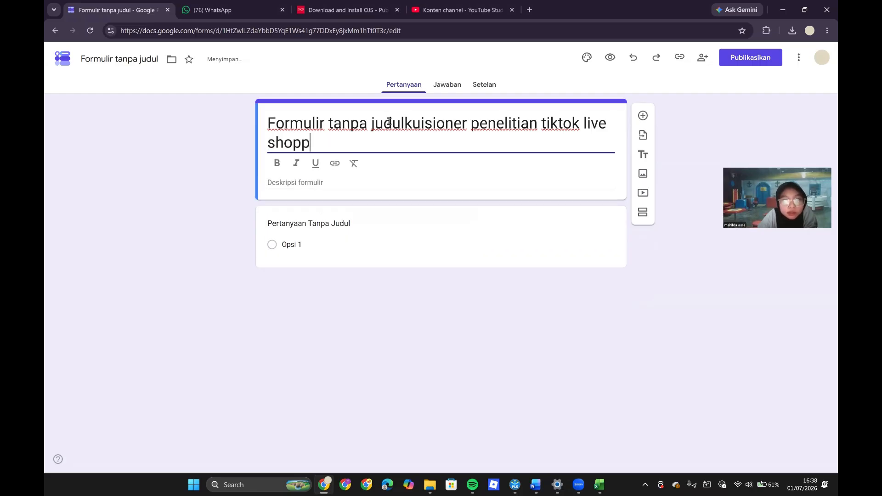
pyautogui.write('ing')
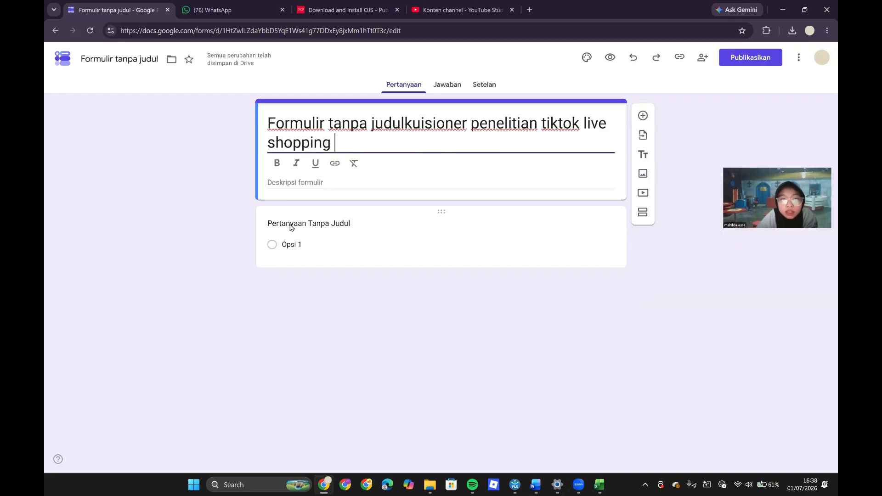
# Step: Replace the first question's placeholder text with "jenis kelamin"
pyautogui.click(289, 227)
pyautogui.press('BackSpace')
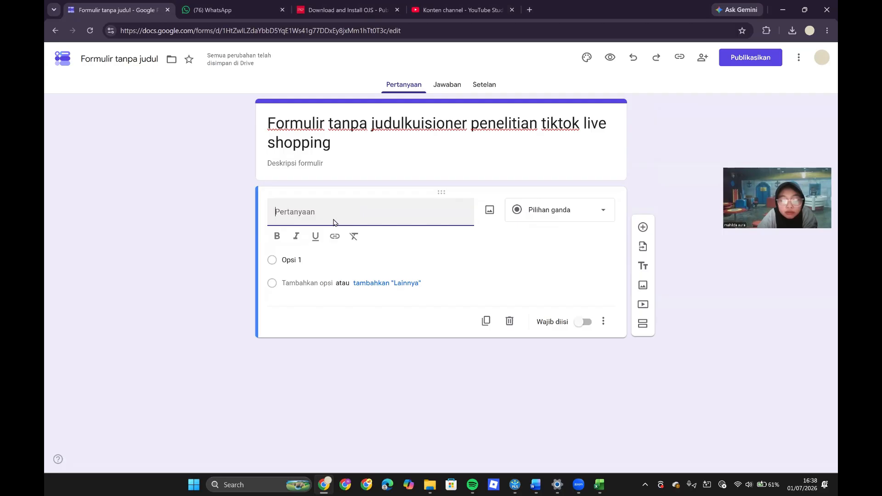
pyautogui.write('jenis k')
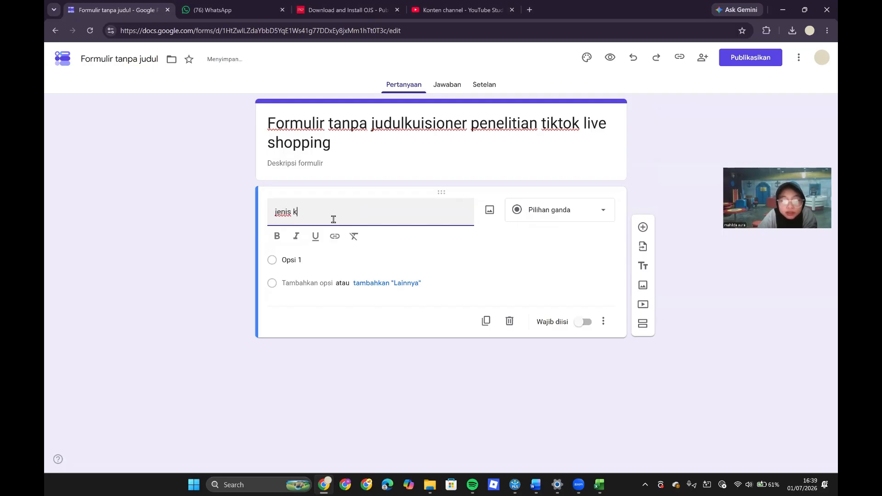
pyautogui.write('elamin')
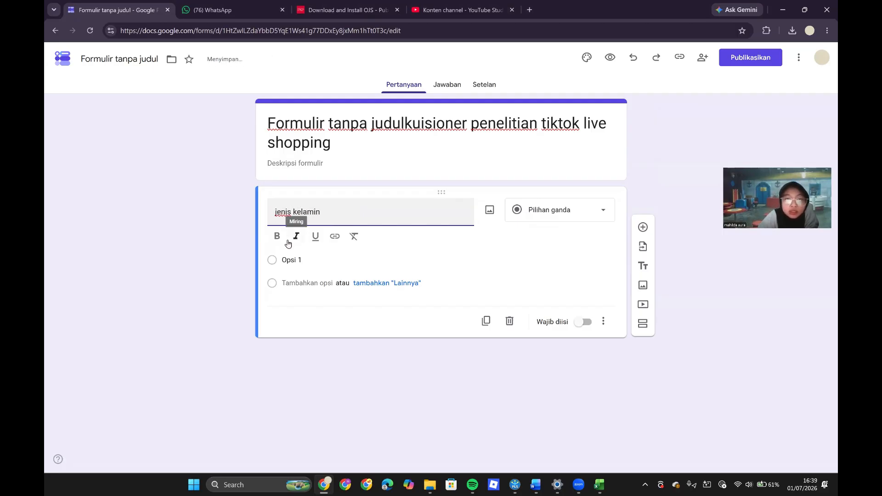
# Step: Give the "jenis kelamin" question the two answer options "pria" and "Wanita"
pyautogui.click(296, 261)
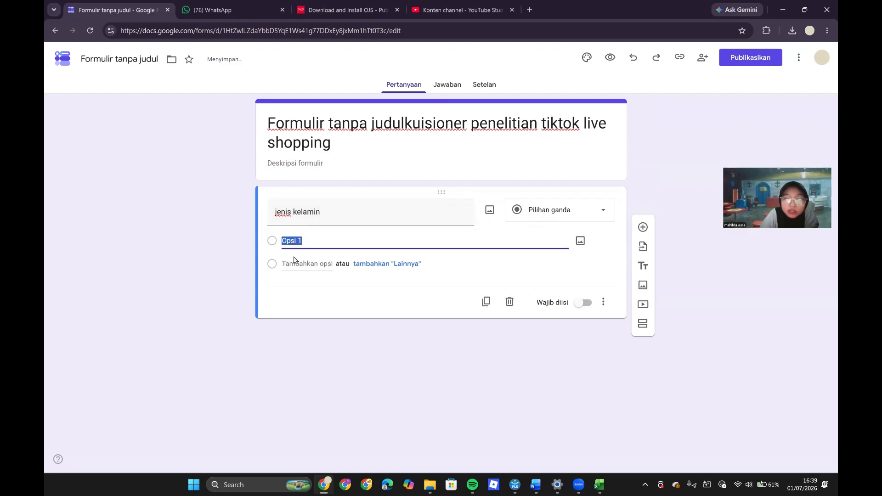
pyautogui.press('BackSpace')
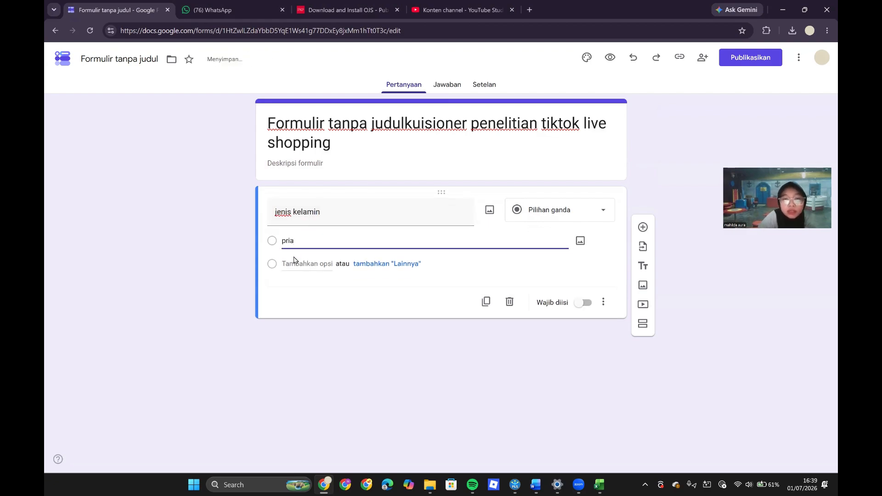
pyautogui.click(380, 284)
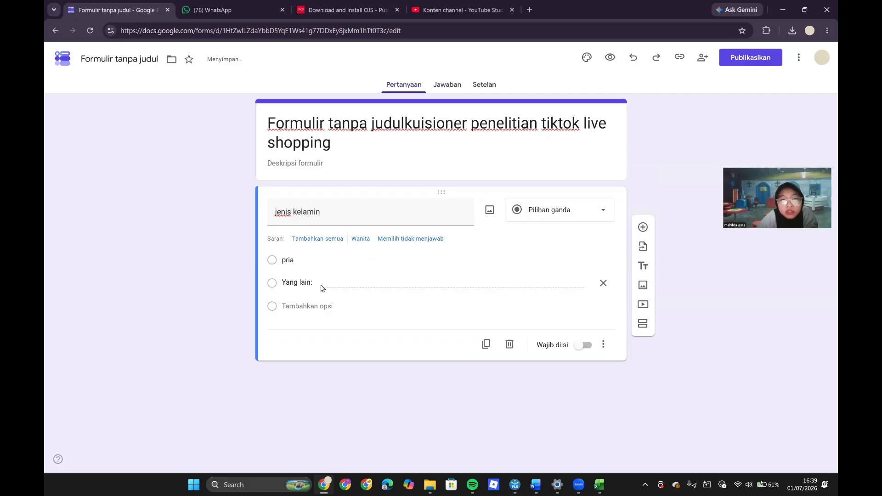
pyautogui.click(603, 283)
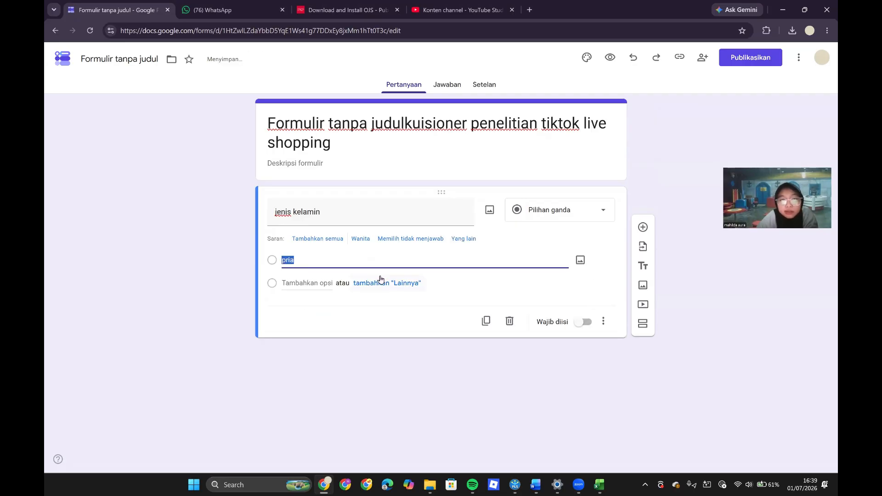
pyautogui.click(299, 285)
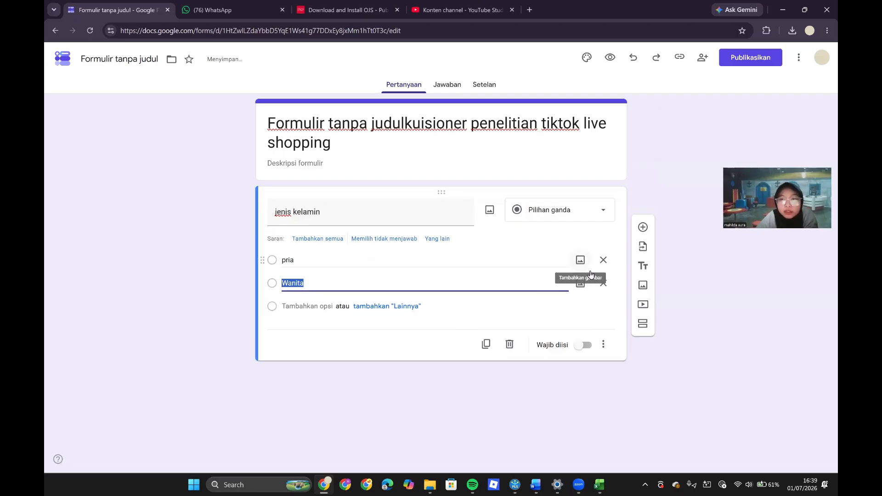
pyautogui.click(674, 309)
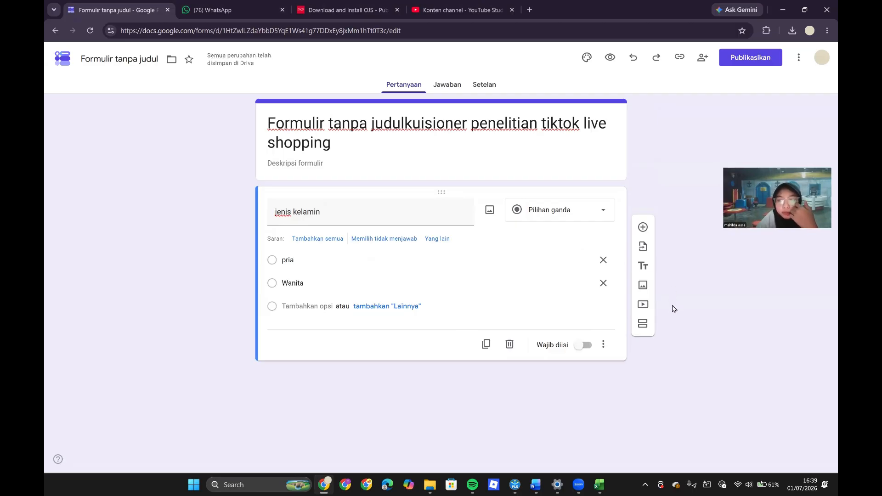
# Step: Add a second question titled "domisili" as a short-answer question (Jawaban singkat)
pyautogui.click(643, 227)
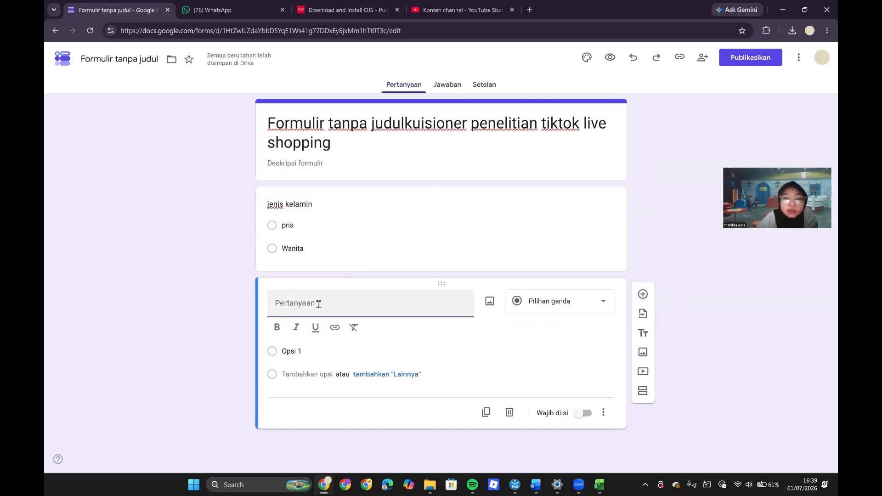
pyautogui.write('d')
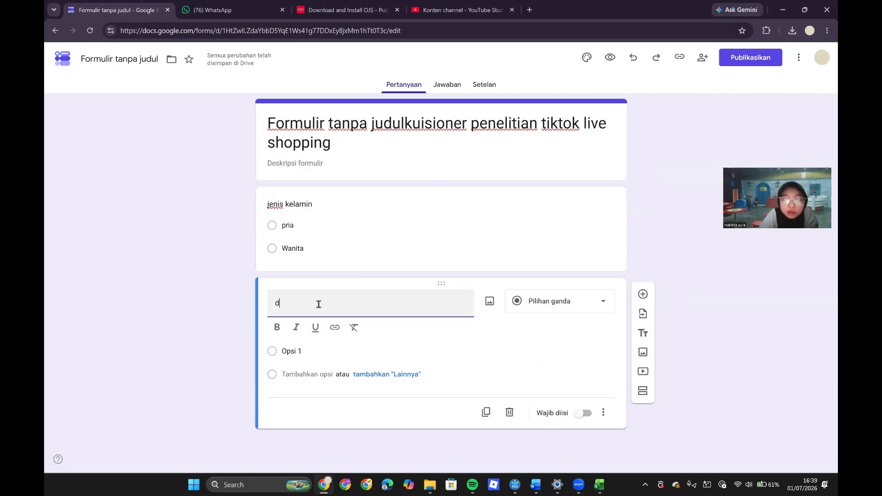
pyautogui.write('omisili')
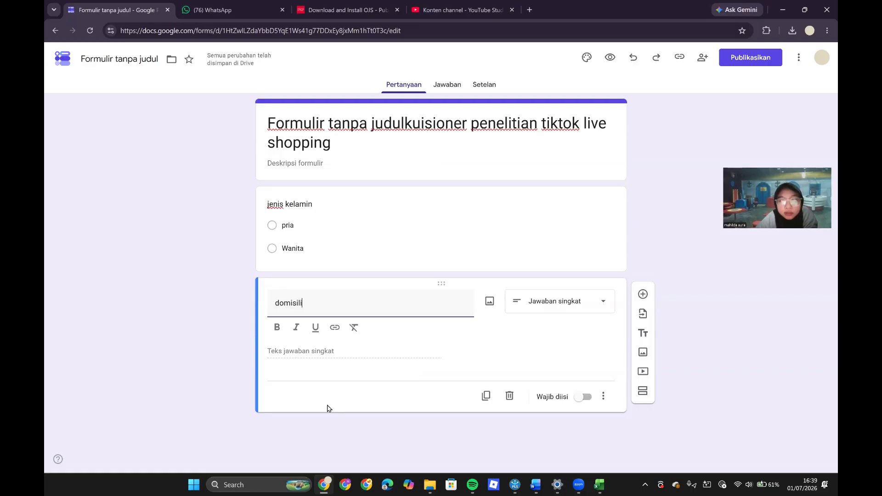
pyautogui.click(411, 394)
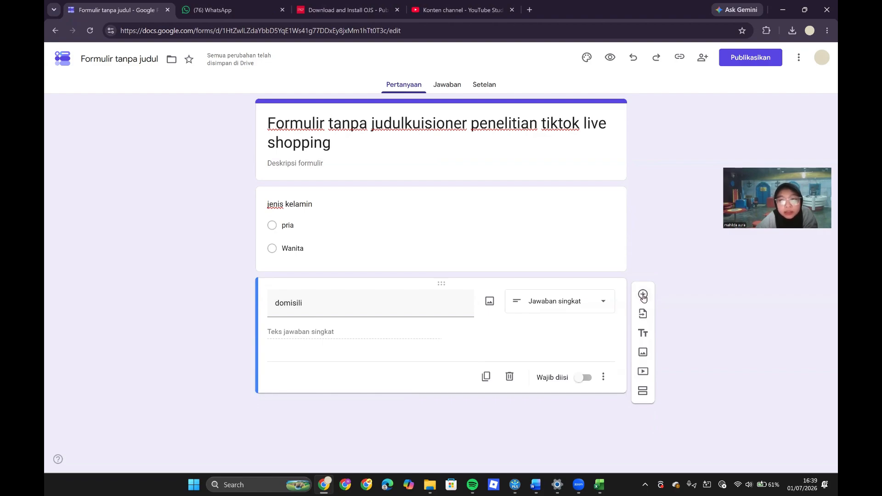
# Step: Add a multiple-choice question (Pilihan ganda) reading "apakah anda pernah berbelanja menggunakan fitur live shopping?"
pyautogui.click(644, 295)
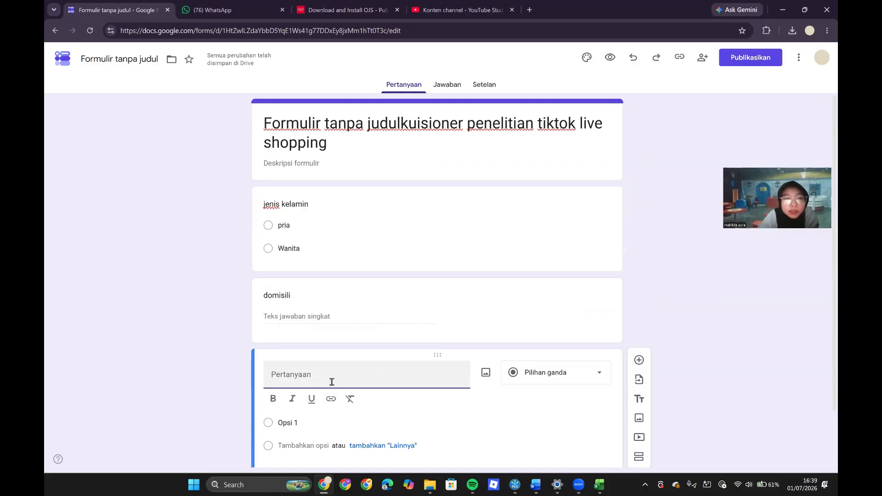
pyautogui.write('apakah')
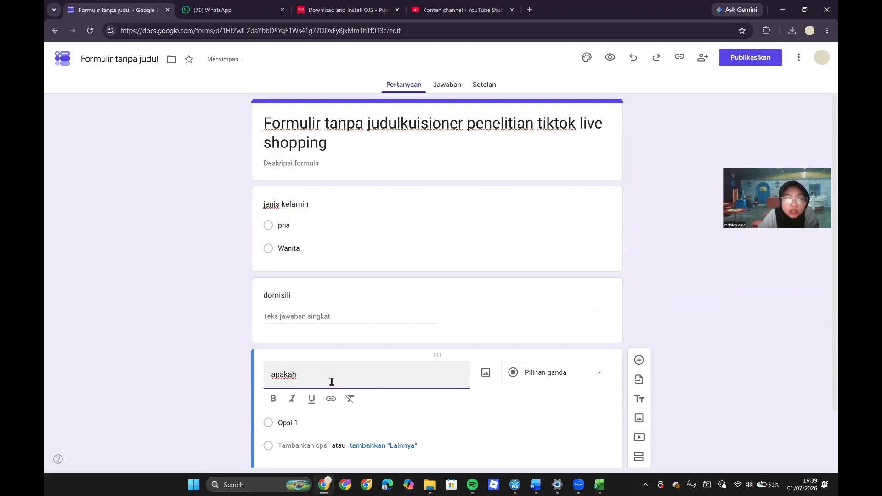
pyautogui.write(' a')
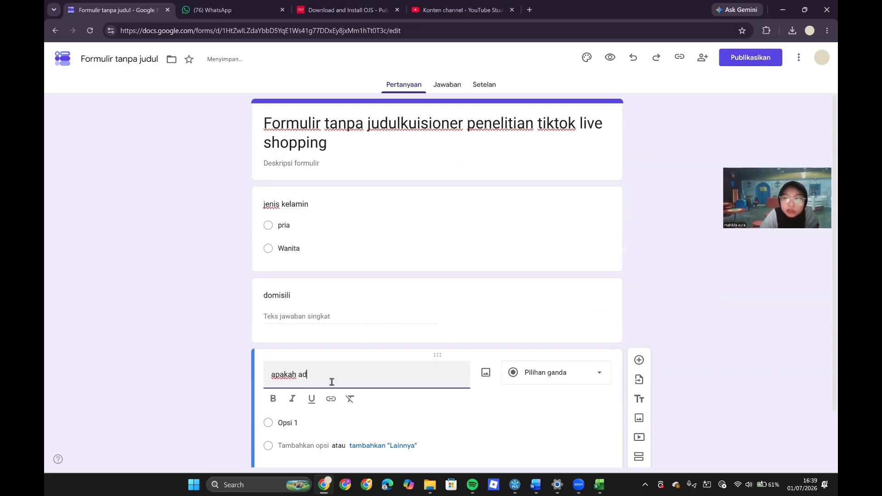
pyautogui.write('nda per')
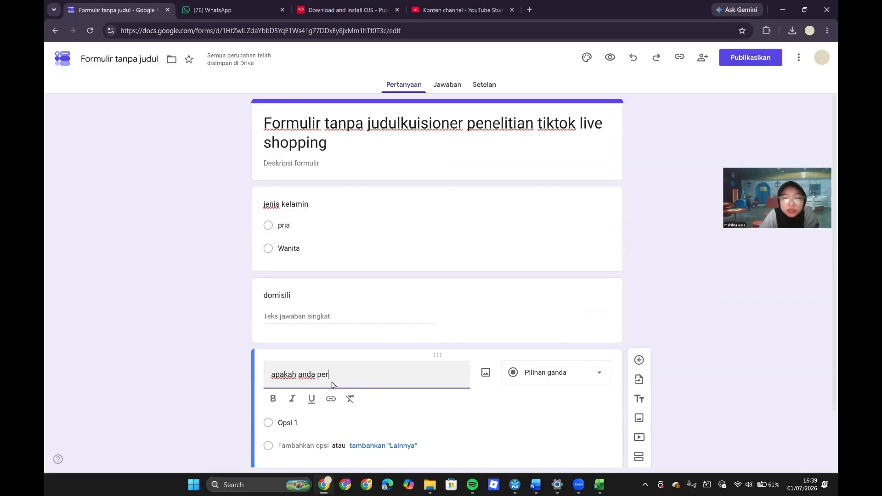
pyautogui.write('nah')
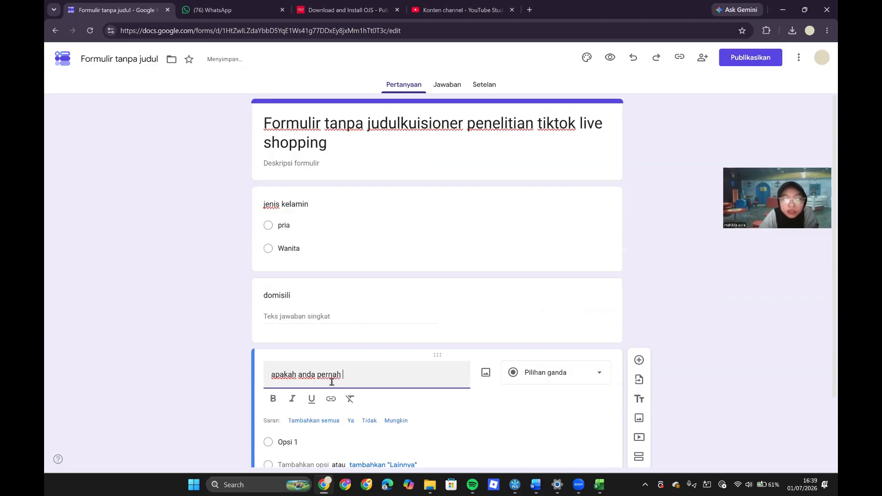
pyautogui.write(' berbel')
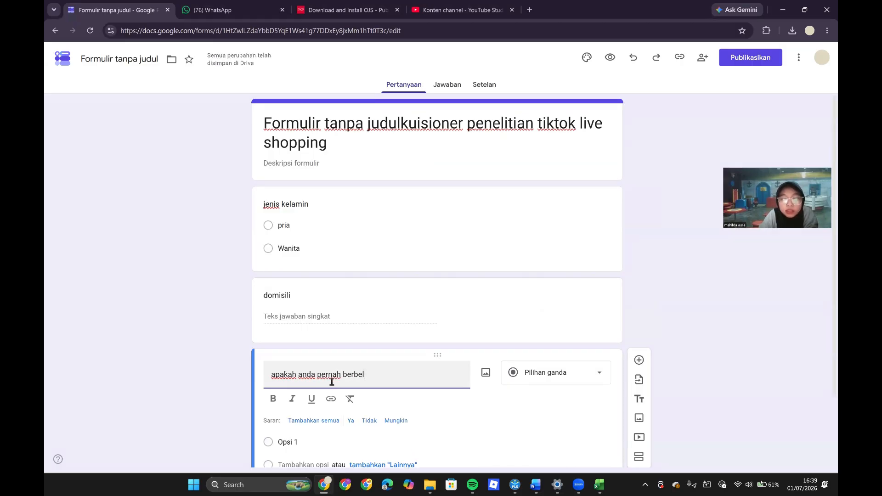
pyautogui.write('anja menggunakan')
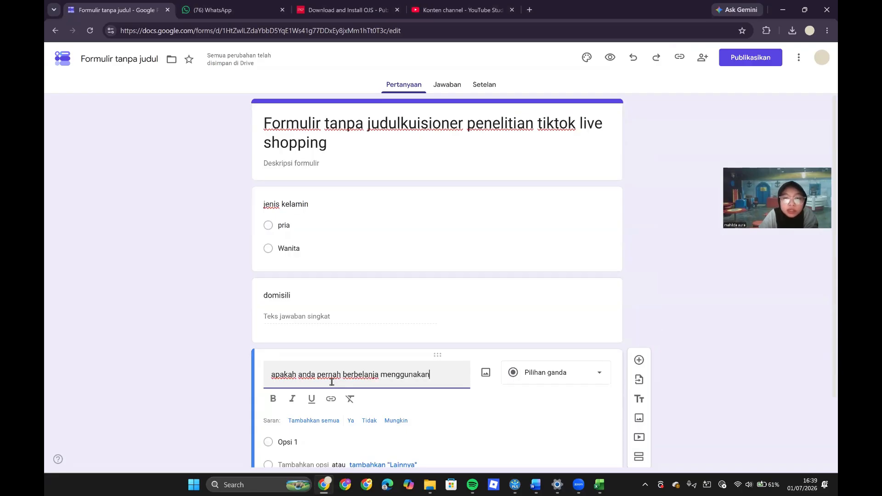
pyautogui.write(' fitur li')
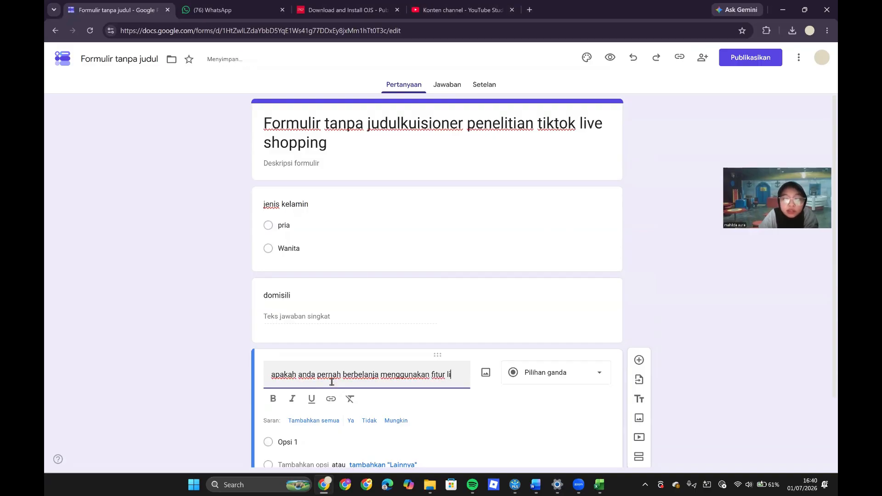
pyautogui.write('ve shopping?')
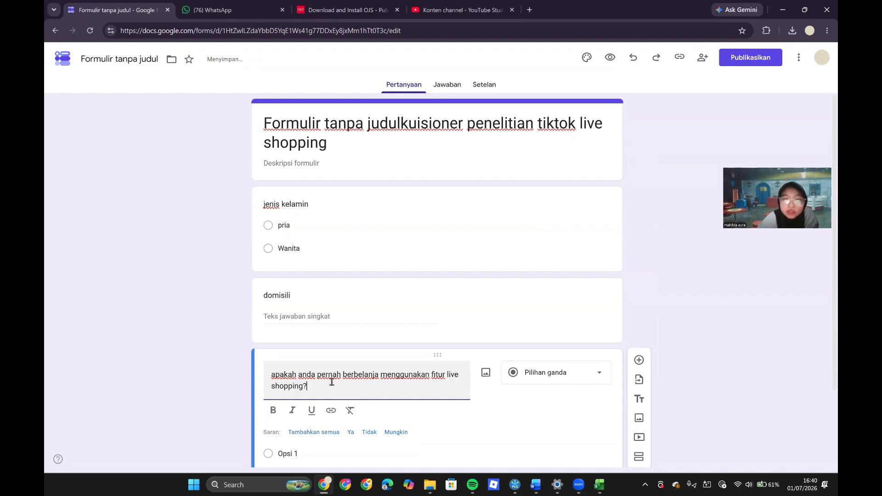
pyautogui.click(469, 432)
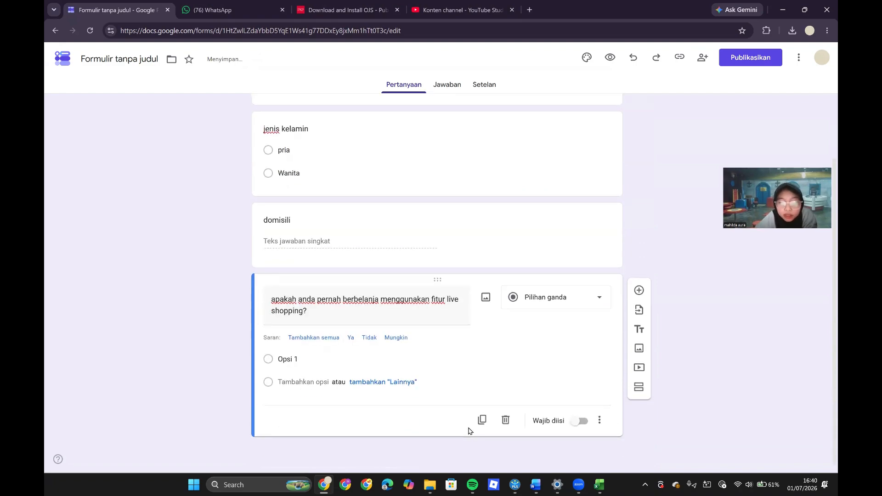
# Step: Change the answer type of the "apakah anda pernah berbelanja menggunakan fitur live shopping?" question to Rating
pyautogui.click(600, 421)
pyautogui.click(601, 305)
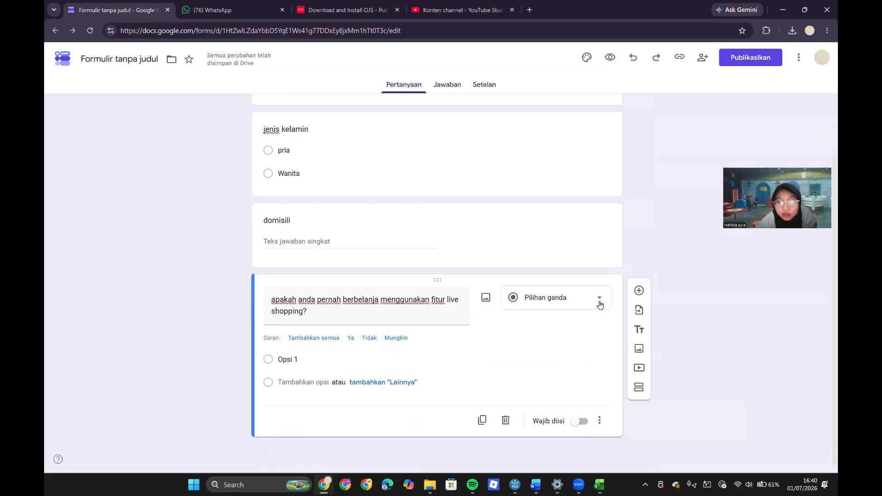
pyautogui.click(601, 306)
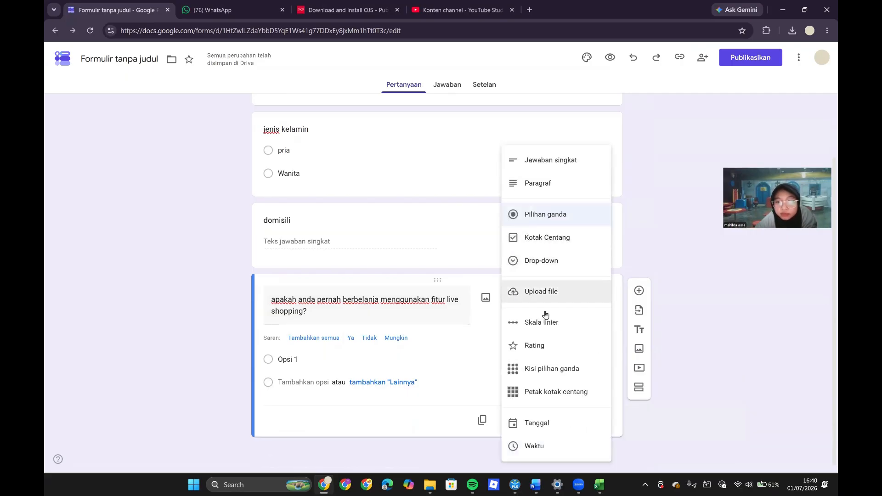
pyautogui.click(550, 345)
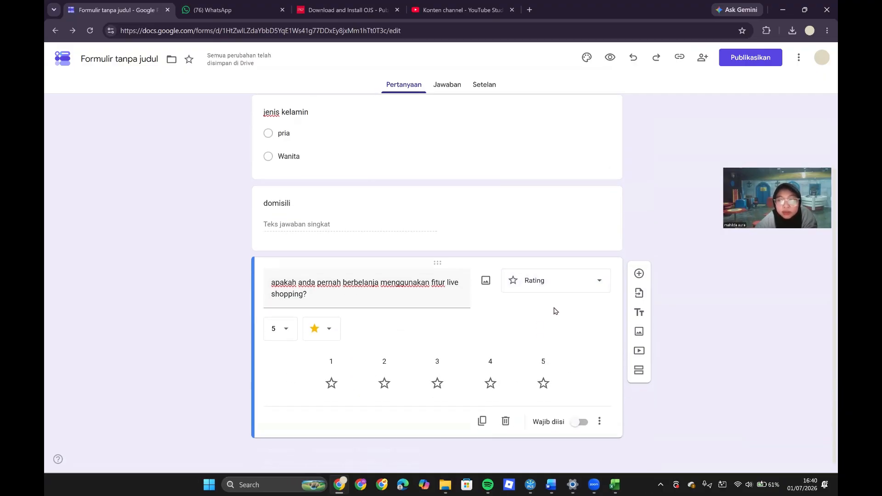
pyautogui.scroll(2, 553, 309)
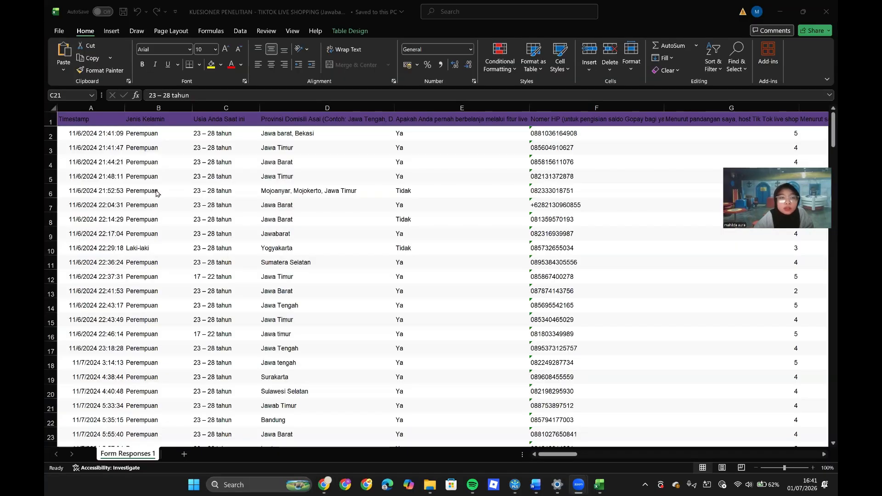
# Step: Switch to the TikTok live shopping responses workbook in Excel and look over the header row, starting from the Timestamp column
pyautogui.click(96, 119)
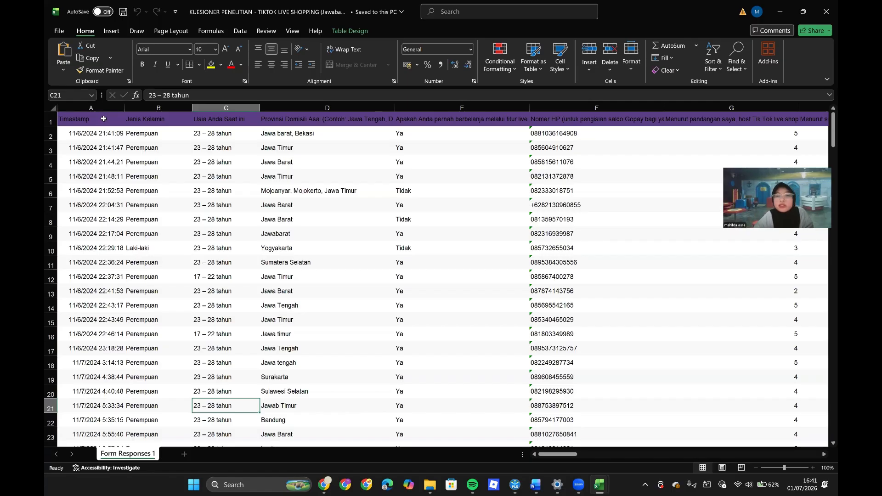
pyautogui.click(112, 121)
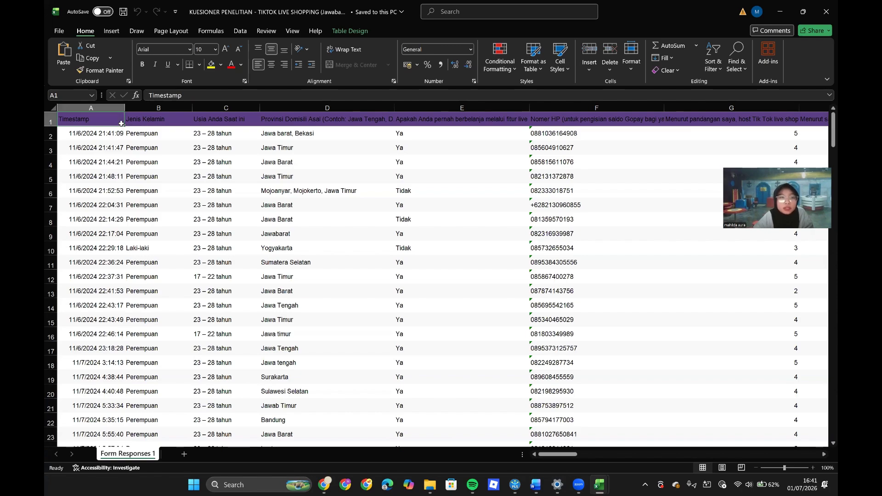
pyautogui.hscroll(5, 465, 121)
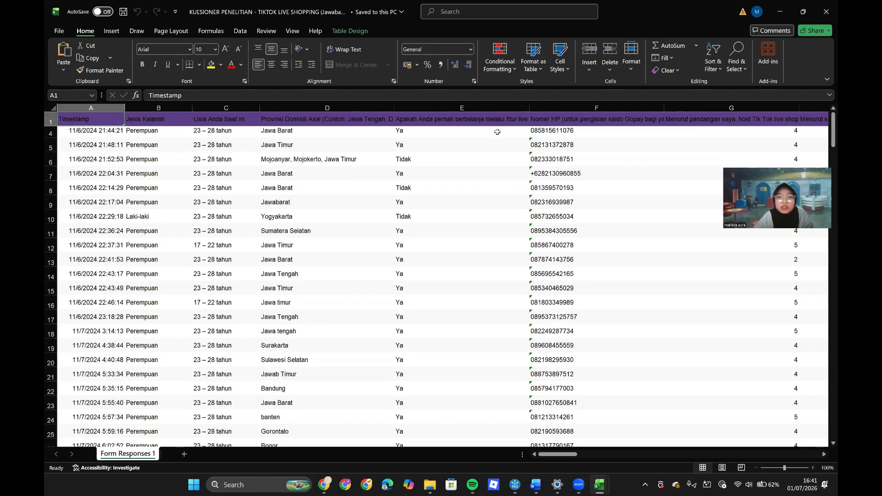
pyautogui.hscroll(-5, 494, 132)
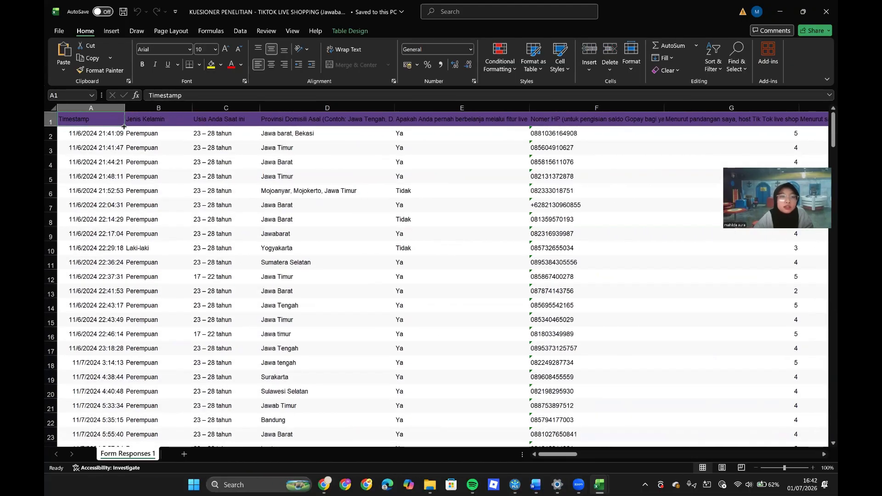
# Step: Select the respondent data in columns A to F from the header row down through the response rows
pyautogui.moveTo(124, 126); pyautogui.dragTo(657, 185)
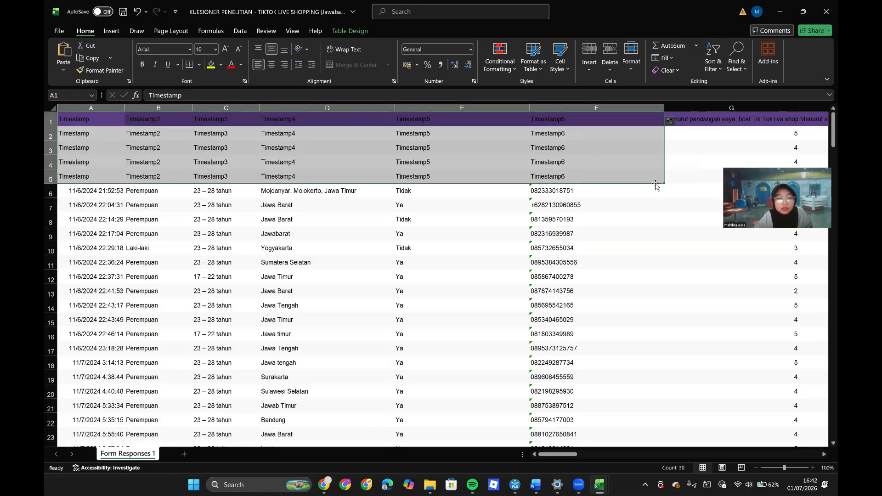
pyautogui.hotkey('shift', 'Down')
pyautogui.hotkey('shift', 'Down')
pyautogui.hotkey('shift', 'Down')
pyautogui.hotkey('shift', 'Down')
pyautogui.hotkey('shift', 'Down')
pyautogui.hotkey('shift', 'Down')
pyautogui.hotkey('shift', 'Down')
pyautogui.hotkey('shift', 'Down')
pyautogui.hotkey('shift', 'Down')
pyautogui.hotkey('shift', 'Down')
pyautogui.hotkey('shift', 'Down')
pyautogui.hotkey('shift', 'Down')
pyautogui.hotkey('shift', 'Down')
pyautogui.hotkey('shift', 'Down')
pyautogui.hotkey('shift', 'Down')
pyautogui.hotkey('shift', 'Down')
pyautogui.hotkey('shift', 'Down')
pyautogui.hotkey('shift', 'Down')
pyautogui.hotkey('shift', 'Down')
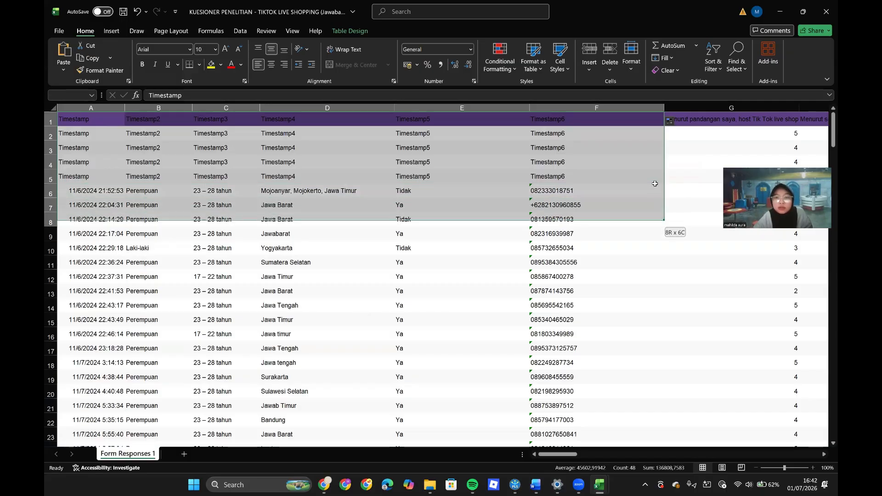
pyautogui.hotkey('shift', 'Down')
pyautogui.hotkey('shift', 'Down')
pyautogui.hotkey('shift', 'Down')
pyautogui.hotkey('shift', 'Down')
pyautogui.hotkey('shift', 'Down')
pyautogui.hotkey('shift', 'Down')
pyautogui.hotkey('shift', 'Down')
pyautogui.hotkey('shift', 'Down')
pyautogui.hotkey('shift', 'Down')
pyautogui.hotkey('shift', 'Down')
pyautogui.hotkey('shift', 'Down')
pyautogui.hotkey('shift', 'Down')
pyautogui.hotkey('shift', 'Down')
pyautogui.hotkey('shift', 'Down')
pyautogui.hotkey('shift', 'Down')
pyautogui.hotkey('shift', 'Down')
pyautogui.hotkey('shift', 'Down')
pyautogui.hotkey('shift', 'Down')
pyautogui.hotkey('shift', 'Down')
pyautogui.hotkey('shift', 'Down')
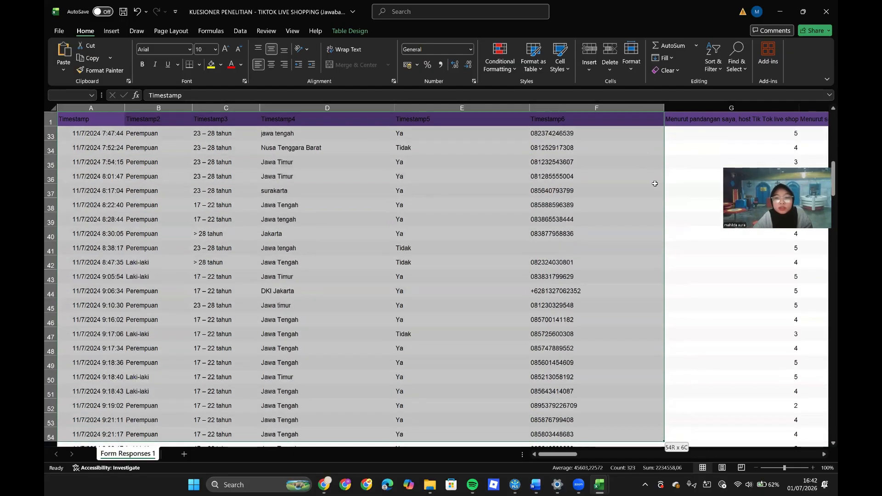
pyautogui.hotkey('shift', 'Down')
pyautogui.hotkey('shift', 'Down')
pyautogui.hotkey('shift', 'Down')
pyautogui.hotkey('shift', 'Down')
pyautogui.hotkey('shift', 'Down')
pyautogui.hotkey('shift', 'Down')
pyautogui.hotkey('shift', 'Down')
pyautogui.hotkey('shift', 'Down')
pyautogui.hotkey('shift', 'Down')
pyautogui.hotkey('shift', 'Down')
pyautogui.hotkey('shift', 'Down')
pyautogui.hotkey('shift', 'Down')
pyautogui.hotkey('shift', 'Down')
pyautogui.hotkey('shift', 'Down')
pyautogui.hotkey('shift', 'Down')
pyautogui.hotkey('shift', 'Down')
pyautogui.hotkey('shift', 'Down')
pyautogui.hotkey('shift', 'Down')
pyautogui.hotkey('shift', 'Down')
pyautogui.hotkey('shift', 'Down')
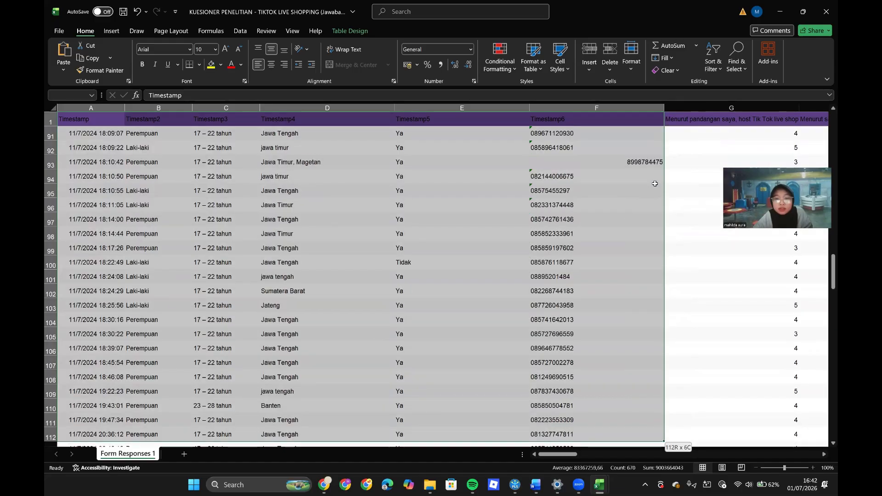
pyautogui.hotkey('shift', 'Down')
pyautogui.hotkey('shift', 'Down')
pyautogui.hotkey('shift', 'Down')
pyautogui.hotkey('shift', 'Down')
pyautogui.hotkey('shift', 'Down')
pyautogui.hotkey('shift', 'Down')
pyautogui.hotkey('shift', 'Down')
pyautogui.hotkey('shift', 'Down')
pyautogui.hotkey('shift', 'Down')
pyautogui.hotkey('shift', 'Down')
pyautogui.hotkey('shift', 'Down')
pyautogui.hotkey('shift', 'Down')
pyautogui.hotkey('shift', 'Down')
pyautogui.hotkey('shift', 'Down')
pyautogui.hotkey('shift', 'Down')
pyautogui.hotkey('shift', 'Down')
pyautogui.hotkey('shift', 'Down')
pyautogui.hotkey('shift', 'Down')
pyautogui.hotkey('shift', 'Down')
pyautogui.hotkey('shift', 'Down')
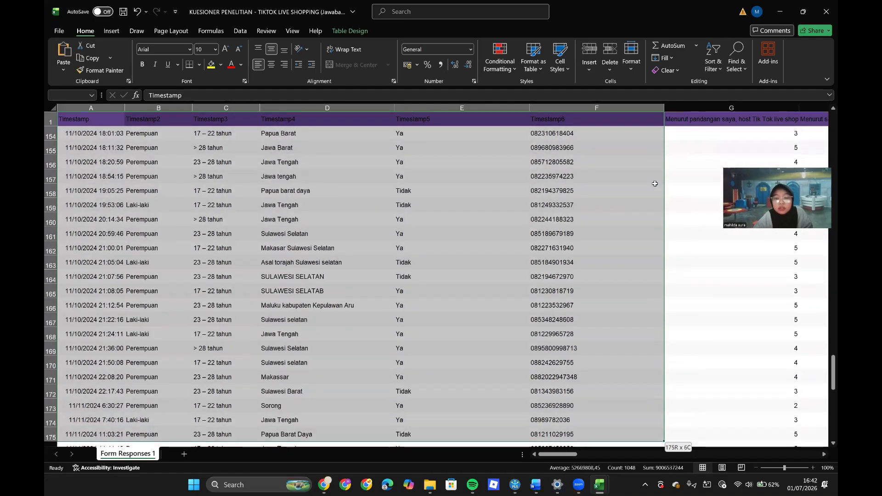
pyautogui.hotkey('shift', 'Down')
pyautogui.hotkey('shift', 'Down')
pyautogui.hotkey('shift', 'Down')
pyautogui.hotkey('shift', 'Down')
pyautogui.hotkey('shift', 'Down')
pyautogui.hotkey('shift', 'Down')
pyautogui.hotkey('shift', 'Down')
pyautogui.hotkey('shift', 'Down')
pyautogui.hotkey('shift', 'Down')
pyautogui.hotkey('shift', 'Down')
pyautogui.hotkey('shift', 'Down')
pyautogui.hotkey('shift', 'Down')
pyautogui.hotkey('shift', 'Down')
pyautogui.hotkey('shift', 'Down')
pyautogui.hotkey('shift', 'Down')
pyautogui.hotkey('shift', 'Down')
pyautogui.hotkey('shift', 'Down')
pyautogui.hotkey('shift', 'Down')
pyautogui.hotkey('shift', 'Down')
pyautogui.hotkey('shift', 'Down')
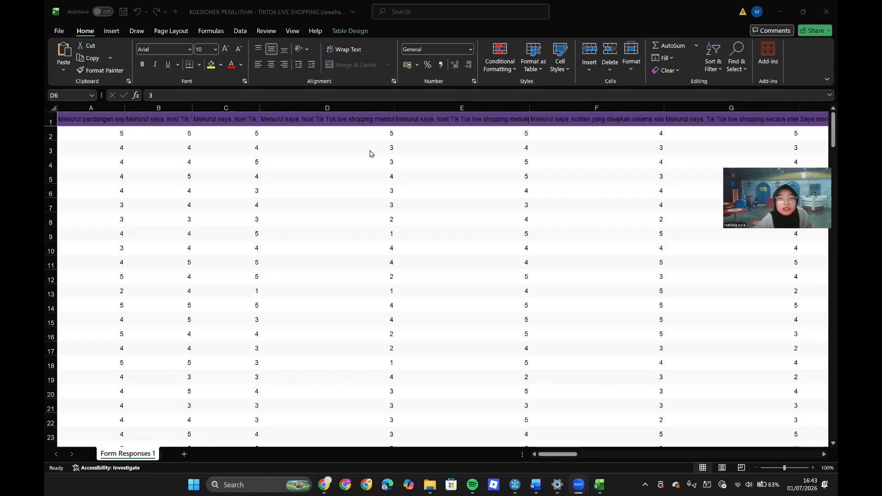
# Step: Replace the question text in header cell A1 with the code "A1"
pyautogui.doubleClick(102, 119)
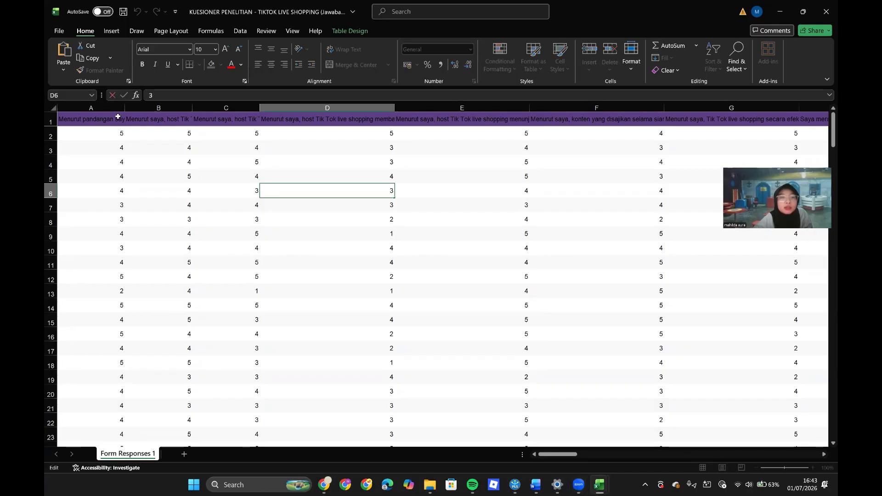
pyautogui.doubleClick(118, 118)
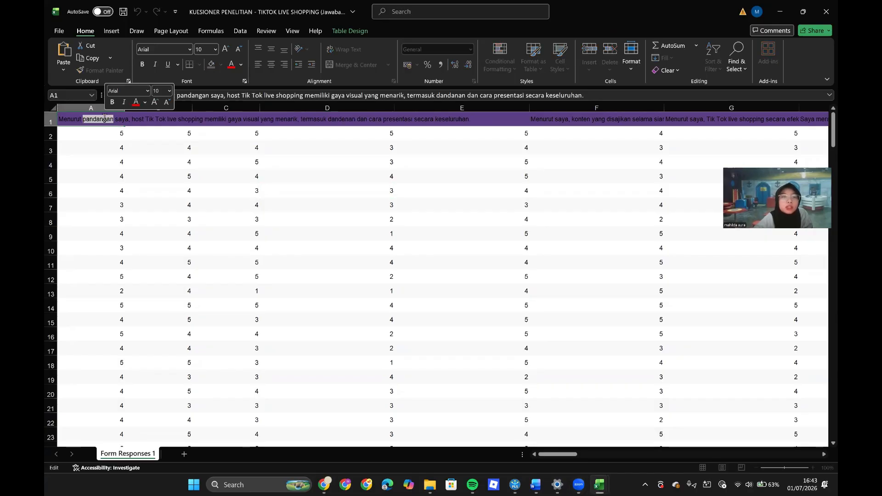
pyautogui.tripleClick(104, 118)
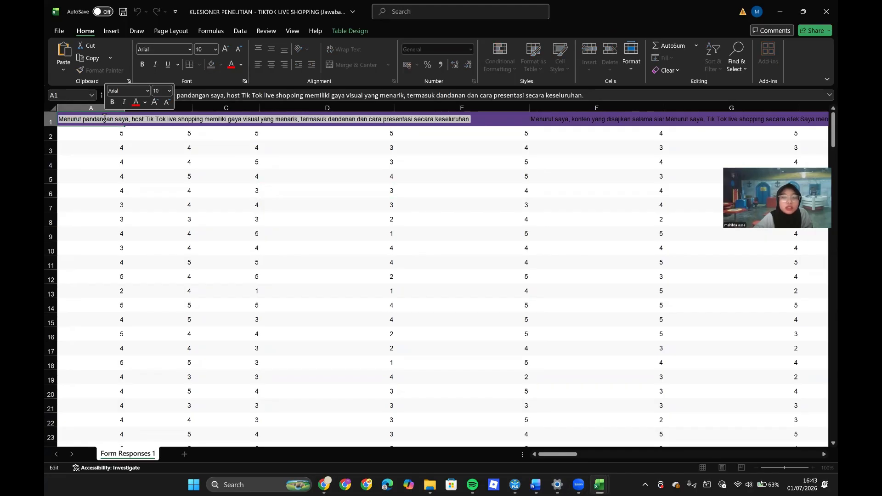
pyautogui.press('BackSpace')
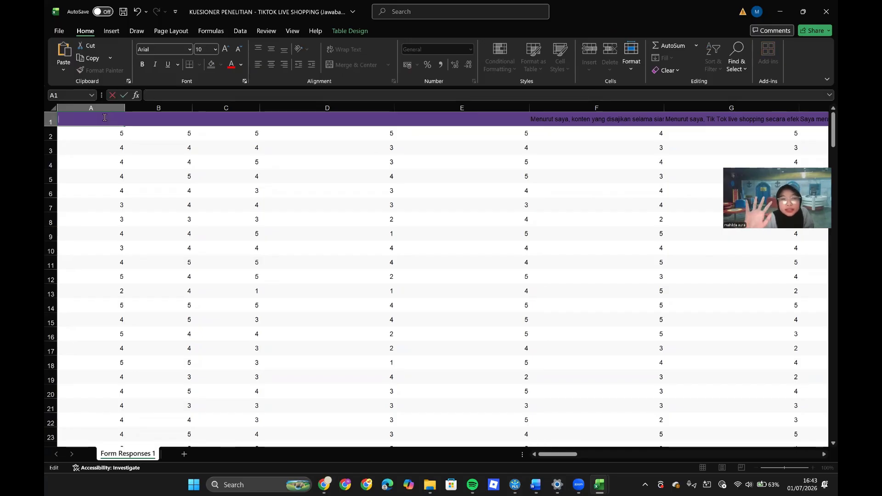
pyautogui.press('capslock')
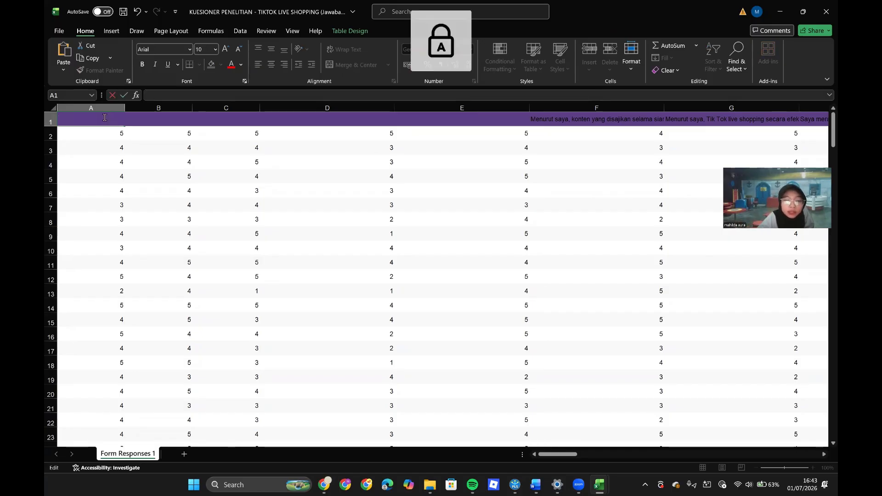
pyautogui.write('A1')
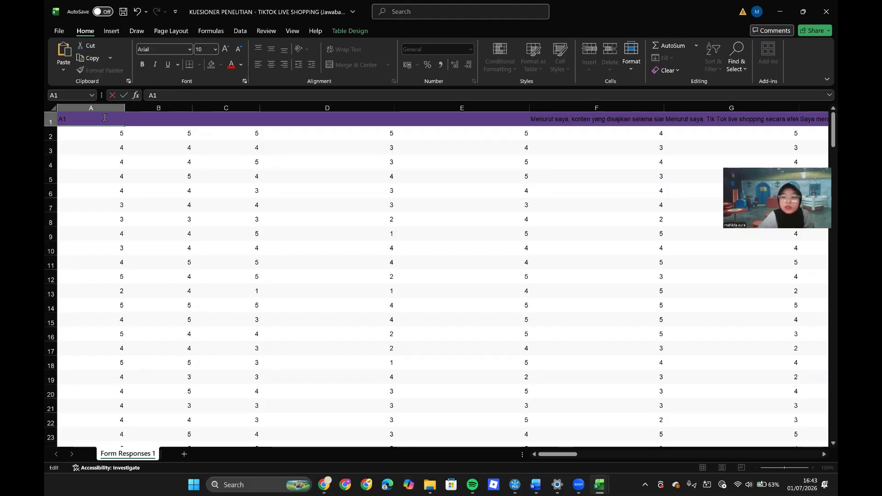
# Step: Replace the question text in header cell B1 with the code "A2"
pyautogui.click(159, 119)
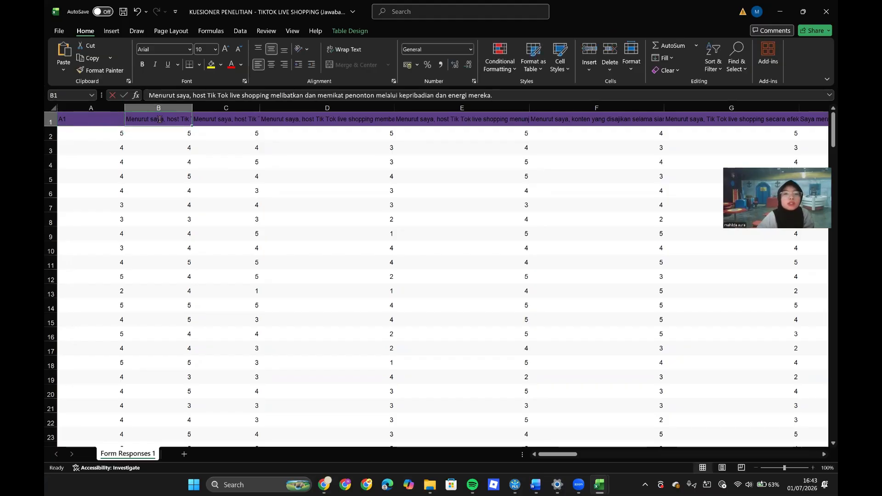
pyautogui.tripleClick(160, 119)
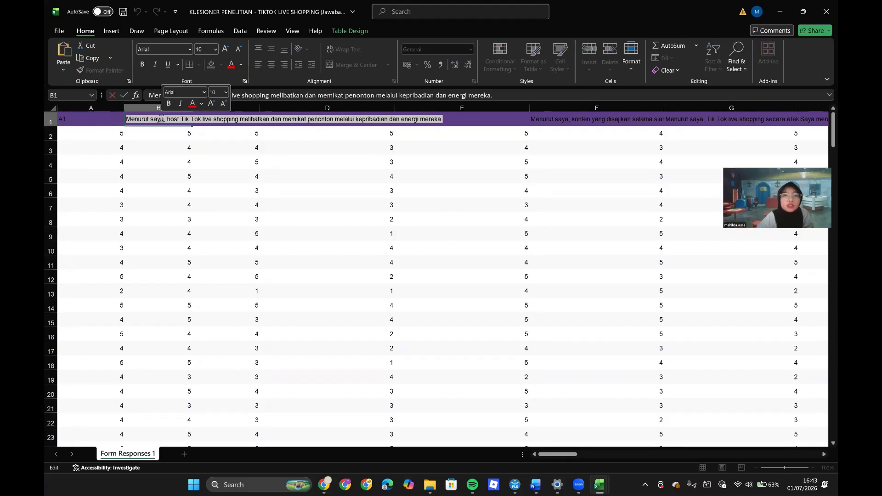
pyautogui.press('BackSpace')
pyautogui.write('A2')
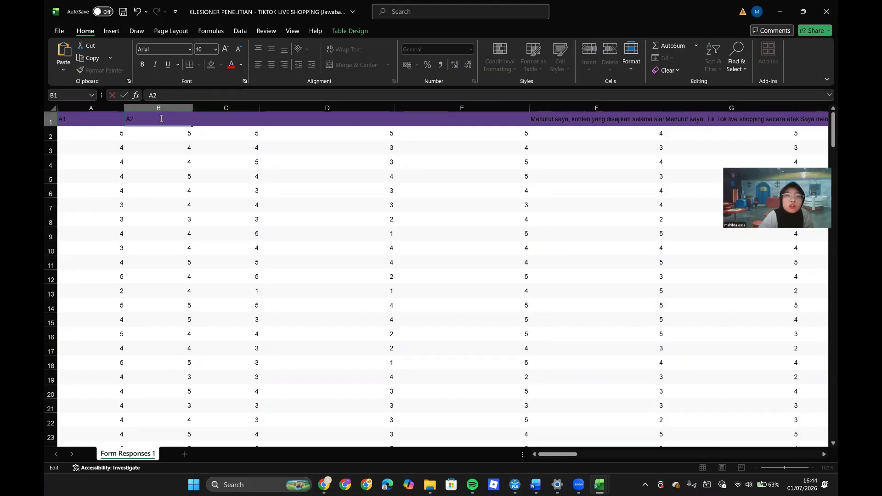
pyautogui.click(198, 130)
# Step: Extend the A1, A2 code series along the header row through column G, ending with A7
pyautogui.click(92, 119)
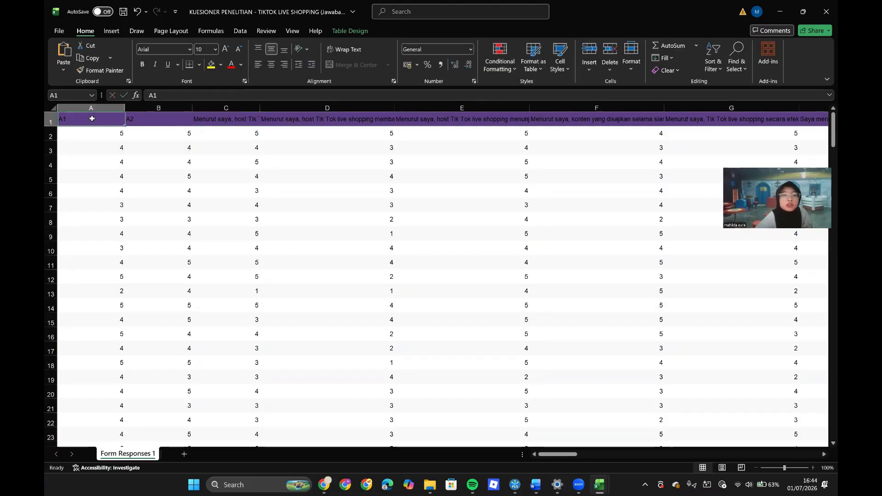
pyautogui.moveTo(92, 119); pyautogui.dragTo(159, 119)
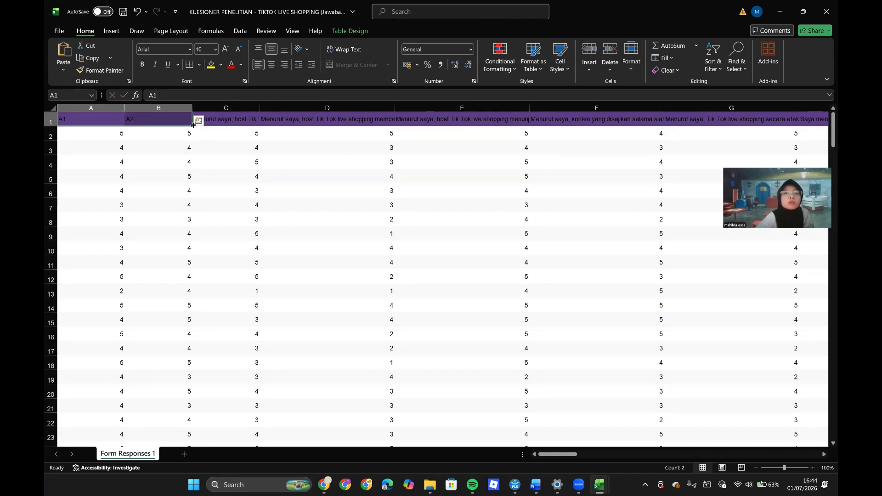
pyautogui.moveTo(192, 125); pyautogui.dragTo(817, 119)
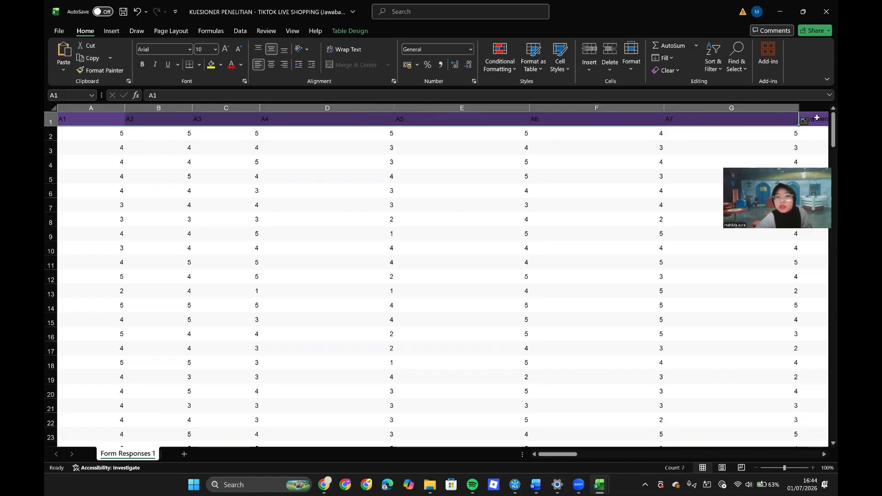
pyautogui.click(720, 158)
# Step: Replace the question text in header cell H1 with the code "E1"
pyautogui.hscroll(4, 720, 158)
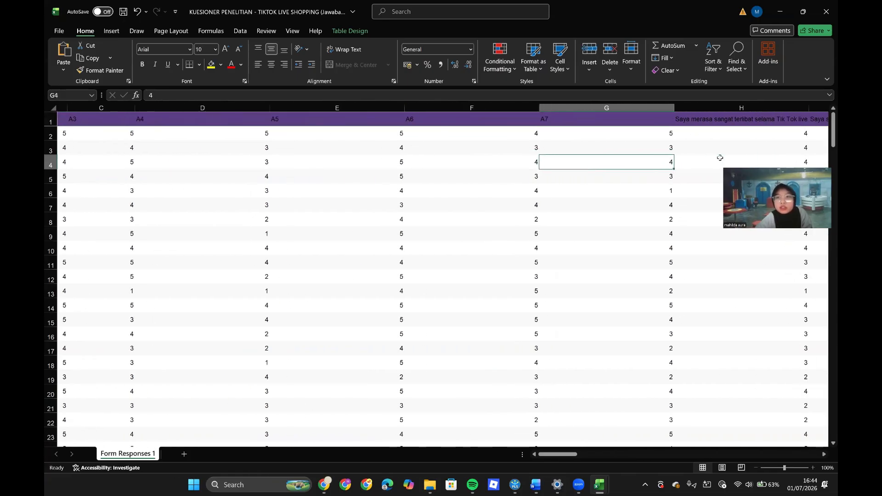
pyautogui.hscroll(-1, 720, 158)
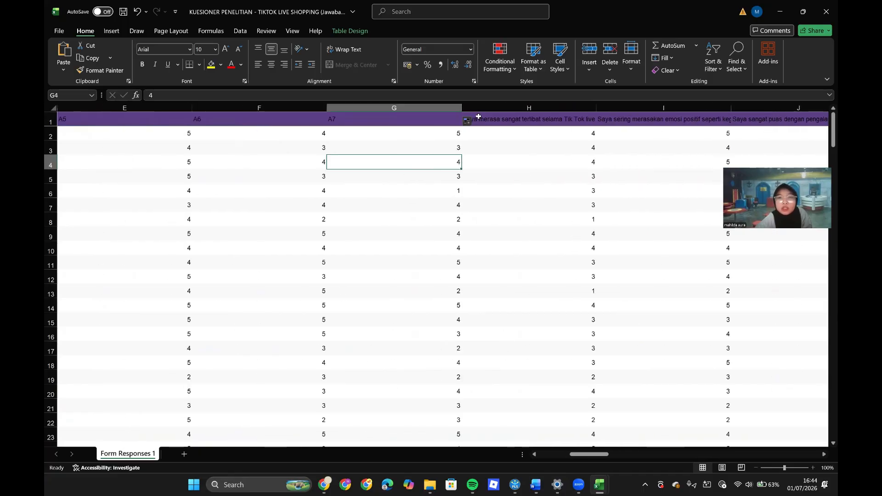
pyautogui.click(524, 119)
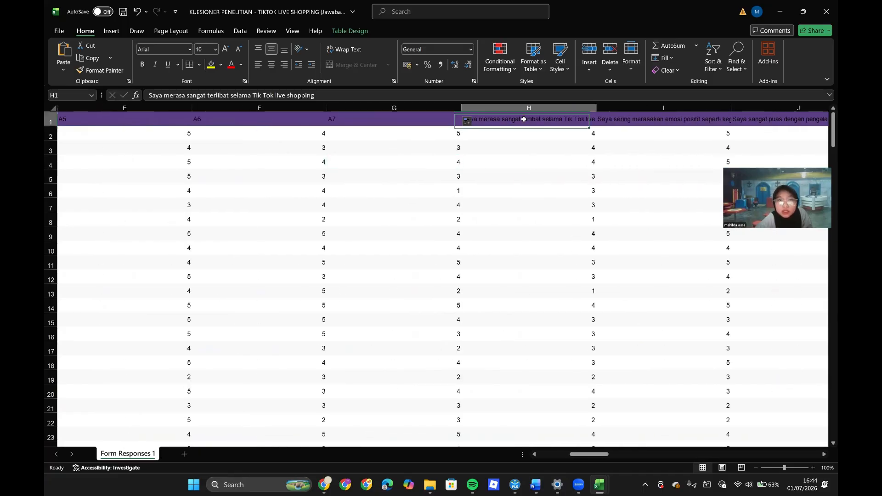
pyautogui.doubleClick(524, 119)
pyautogui.doubleClick(524, 119)
pyautogui.doubleClick(524, 119)
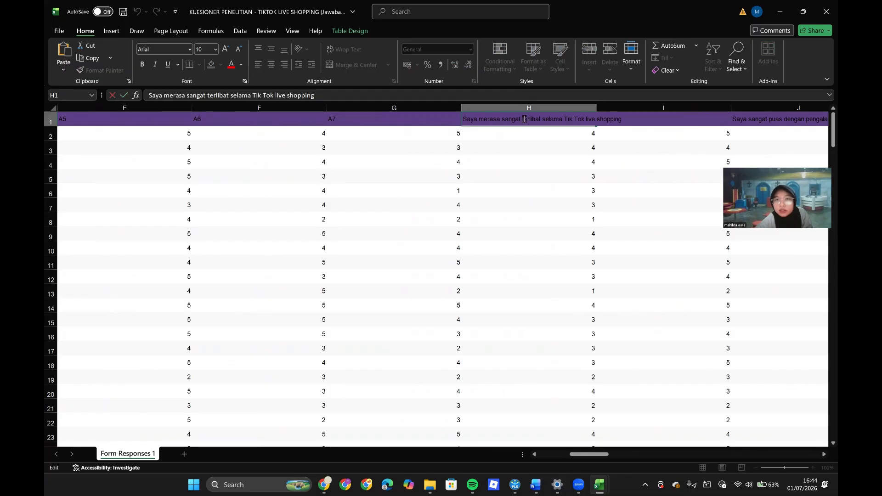
pyautogui.doubleClick(524, 119)
pyautogui.tripleClick(525, 119)
pyautogui.doubleClick(524, 119)
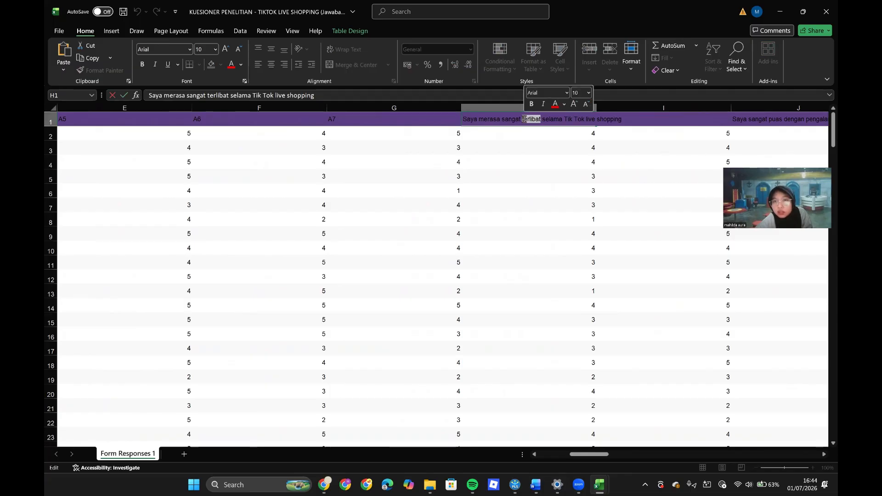
pyautogui.tripleClick(524, 120)
pyautogui.doubleClick(525, 119)
pyautogui.click(525, 119)
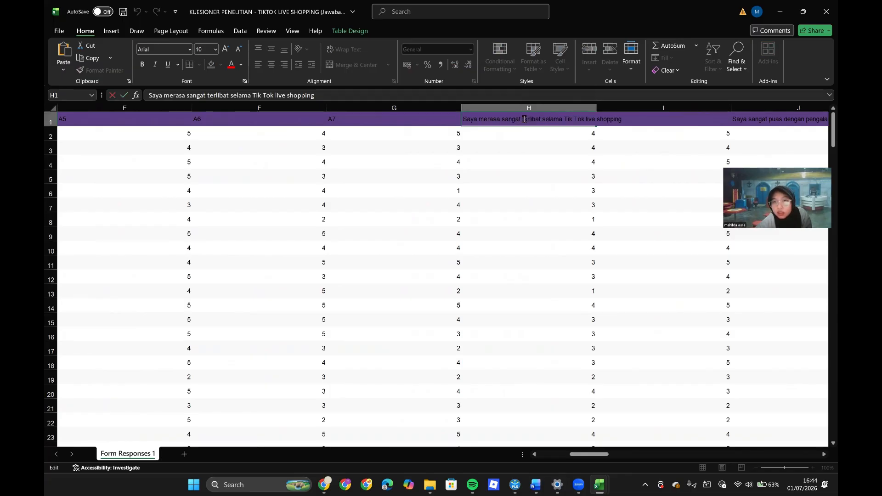
pyautogui.doubleClick(525, 119)
pyautogui.click(524, 119)
pyautogui.doubleClick(524, 119)
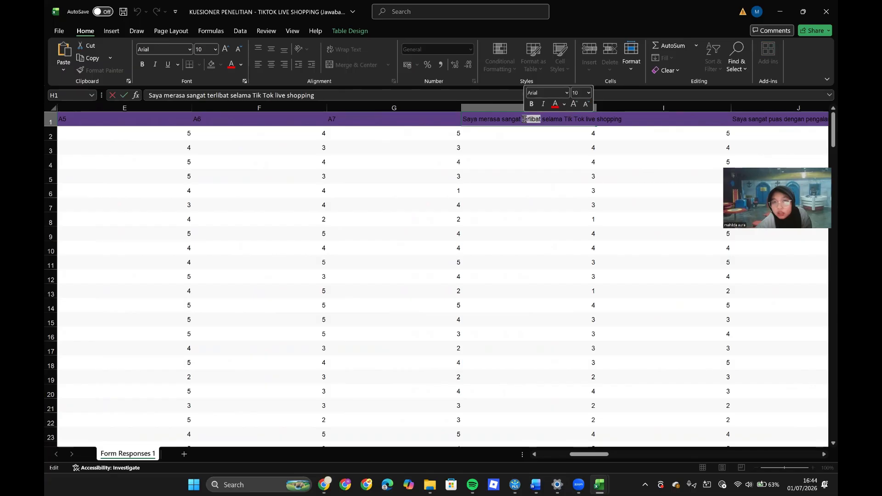
pyautogui.doubleClick(525, 119)
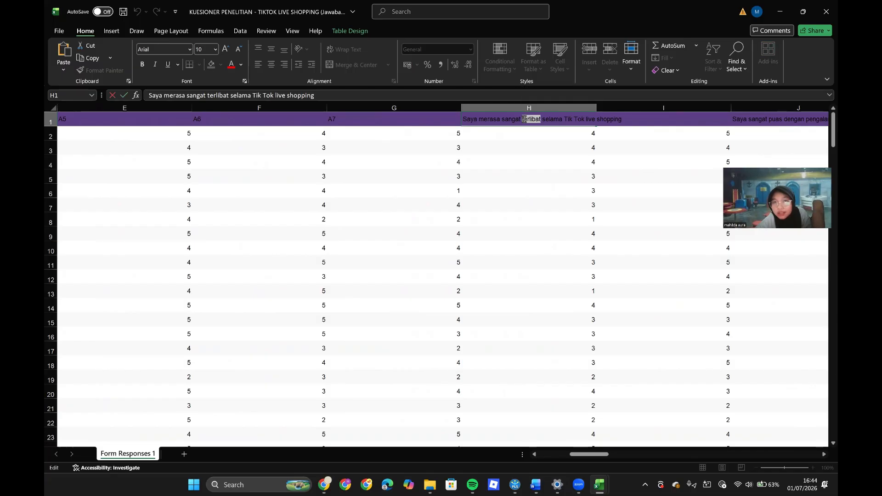
pyautogui.click(524, 119)
pyautogui.tripleClick(525, 119)
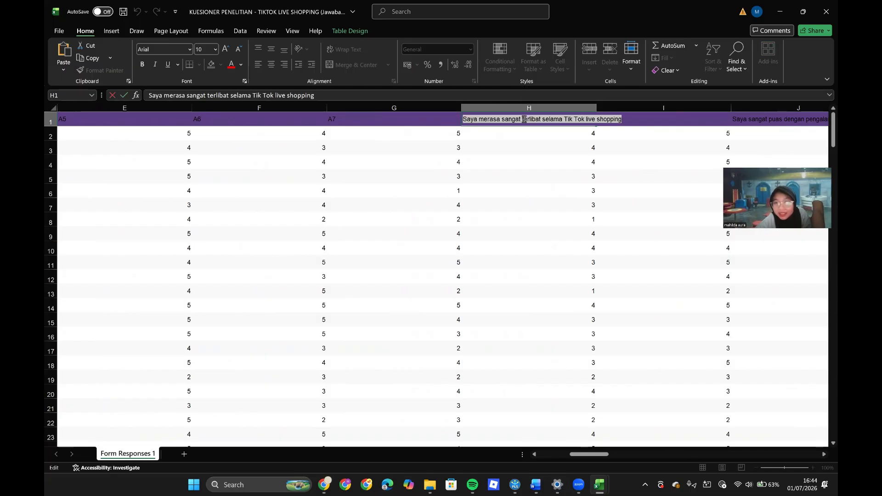
pyautogui.press('BackSpace')
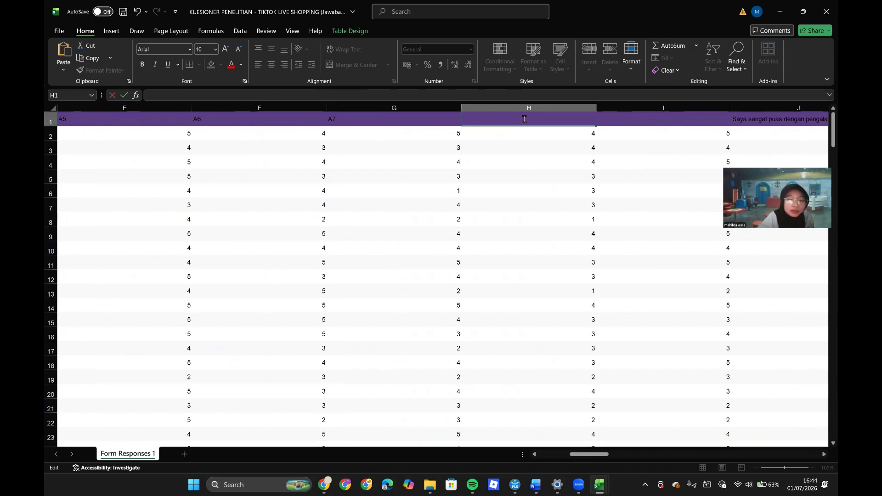
pyautogui.write('E1')
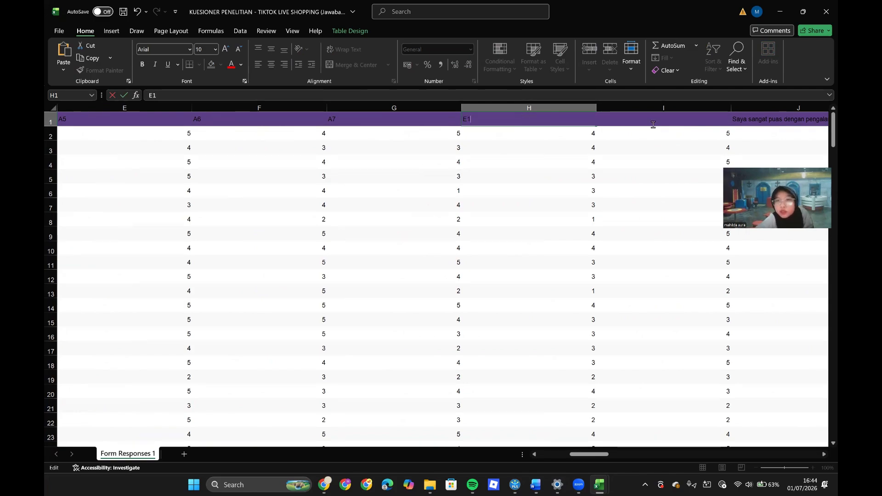
pyautogui.click(720, 128)
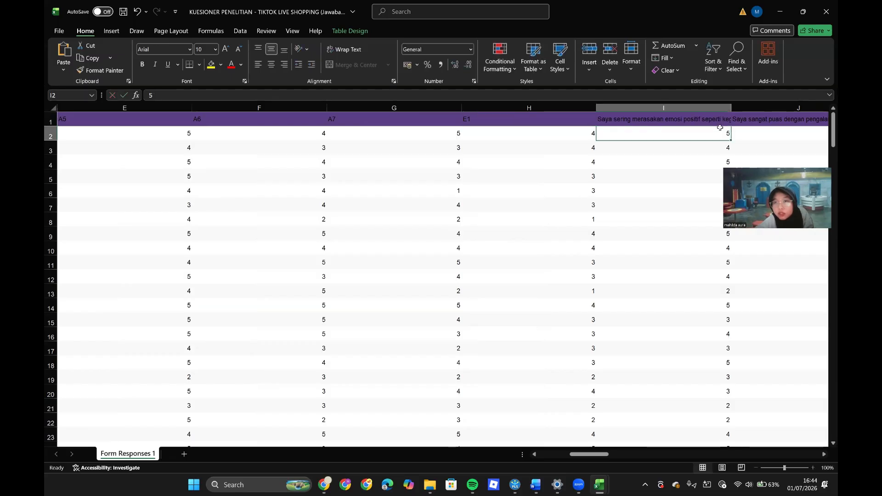
# Step: Replace the question text in header cell I1 with the code "E2"
pyautogui.doubleClick(715, 120)
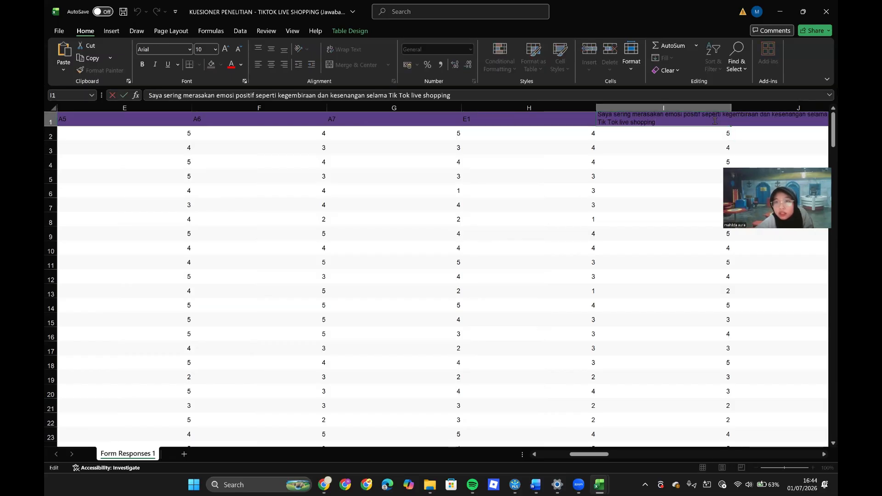
pyautogui.doubleClick(715, 120)
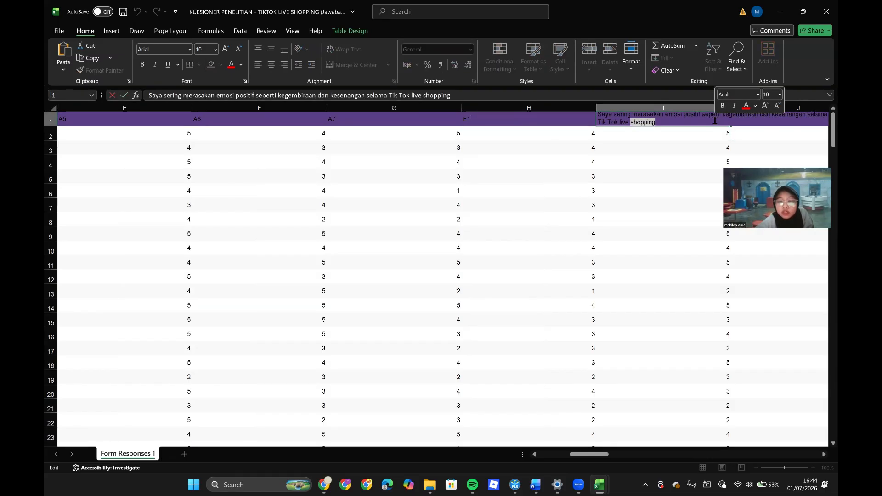
pyautogui.moveTo(659, 121); pyautogui.dragTo(597, 116)
pyautogui.press('BackSpace')
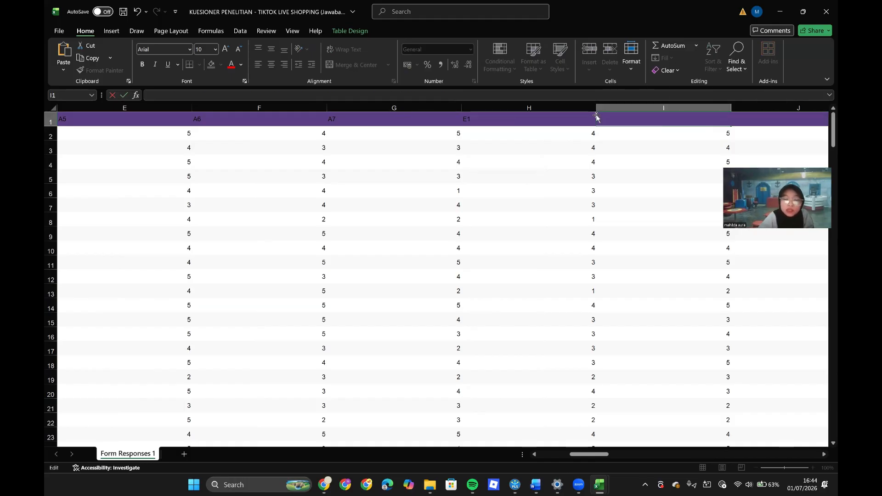
pyautogui.write('E2')
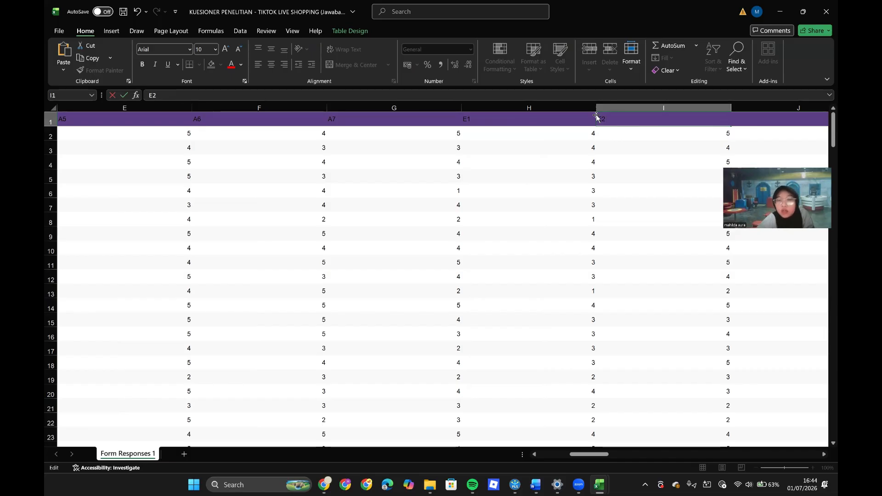
pyautogui.click(673, 164)
# Step: Extend the E1, E2 code series along the header row through column L, ending with E5
pyautogui.click(558, 122)
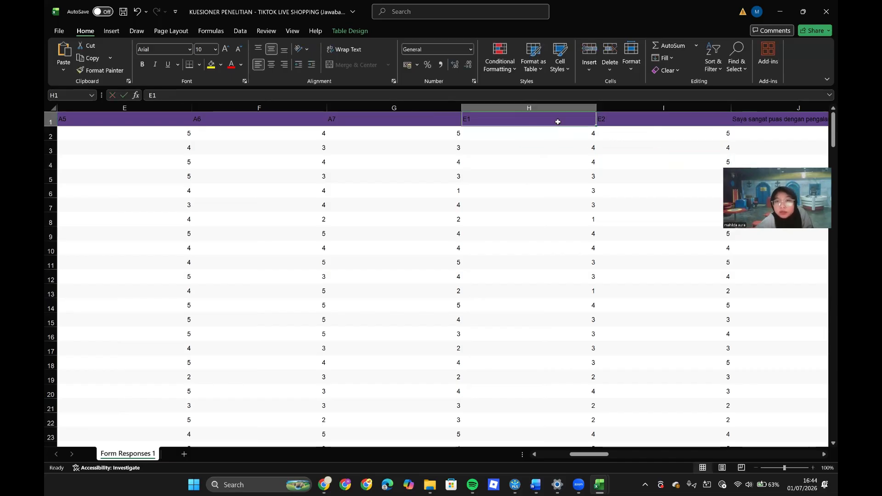
pyautogui.hotkey('ctrl', 'shift', 'Down')
pyautogui.click(593, 125)
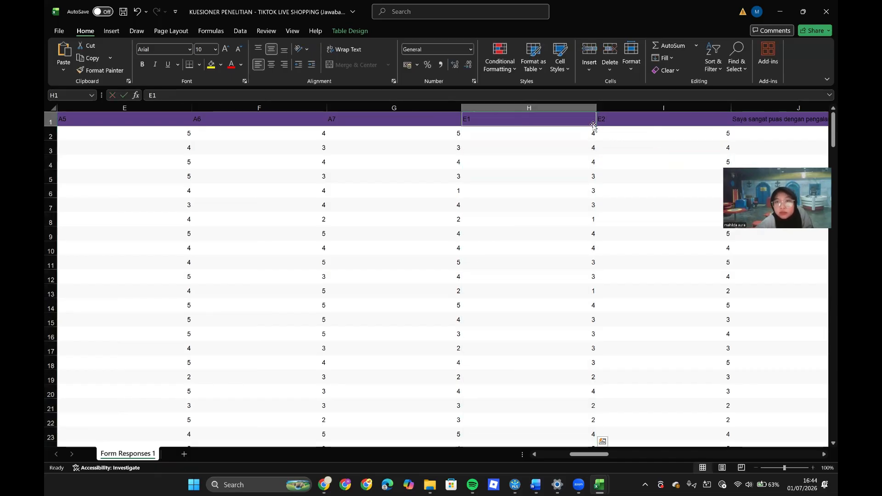
pyautogui.moveTo(596, 126); pyautogui.dragTo(721, 129)
pyautogui.hscroll(4, 722, 128)
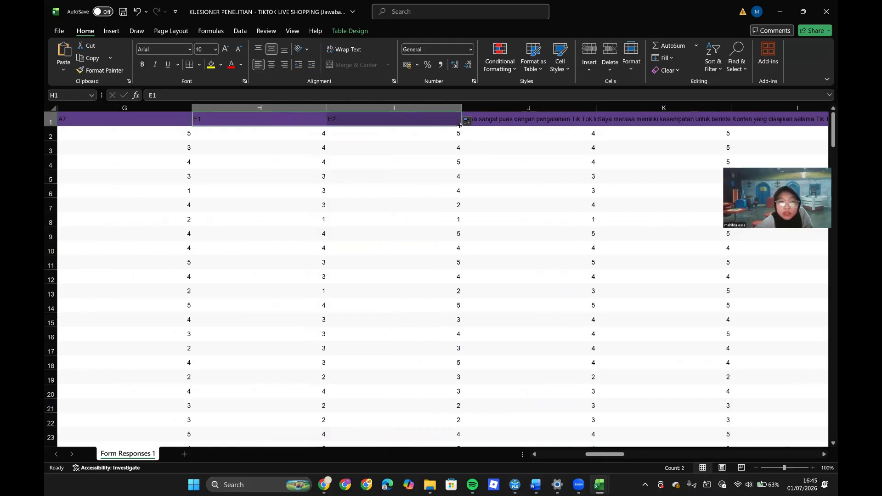
pyautogui.moveTo(460, 126); pyautogui.dragTo(701, 122)
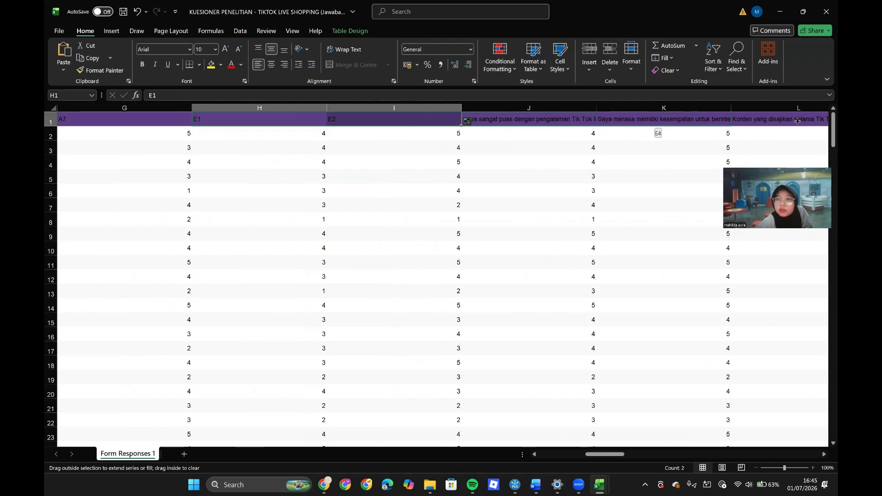
pyautogui.moveTo(797, 121); pyautogui.dragTo(445, 118)
pyautogui.scroll(4, 446, 119)
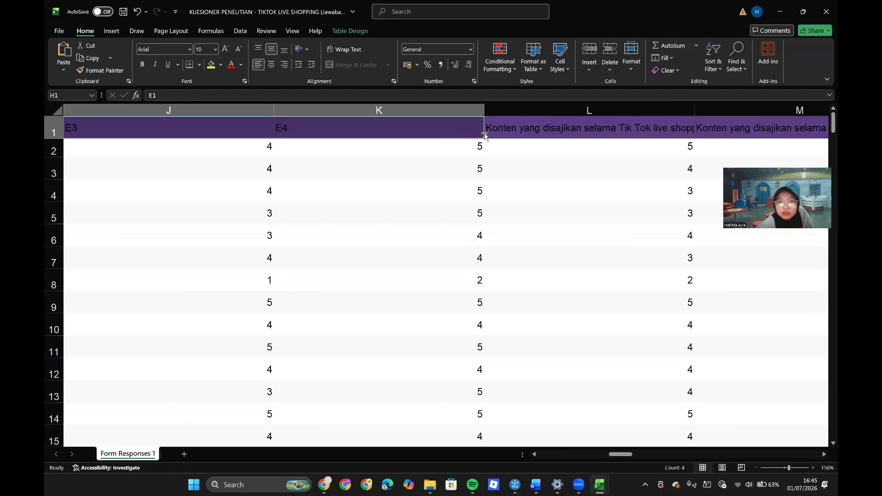
pyautogui.moveTo(485, 137); pyautogui.dragTo(639, 139)
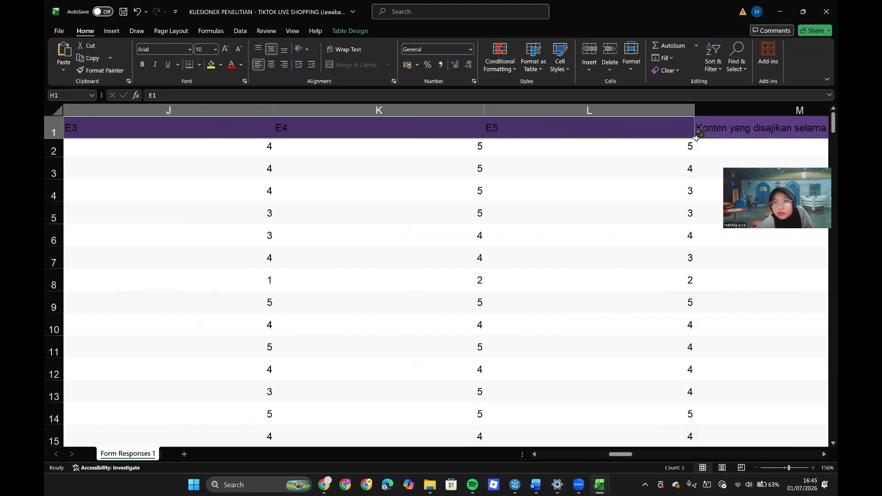
pyautogui.moveTo(693, 137); pyautogui.dragTo(793, 133)
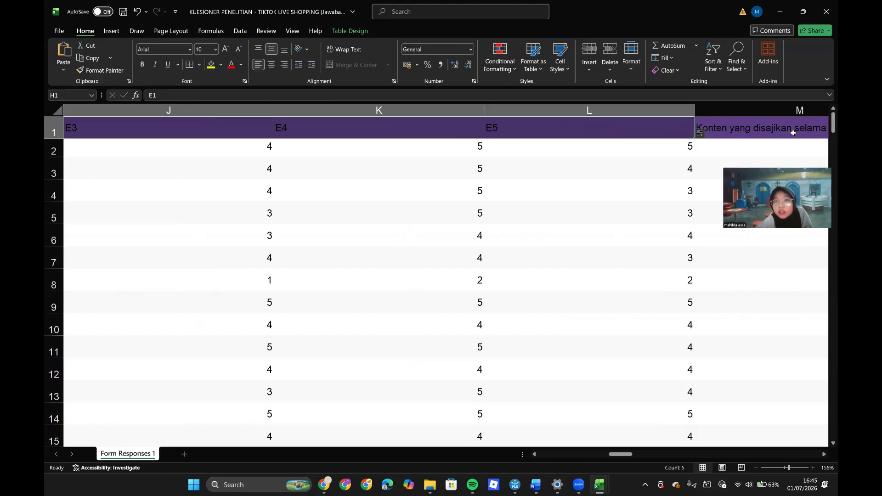
pyautogui.scroll(-4, 794, 133)
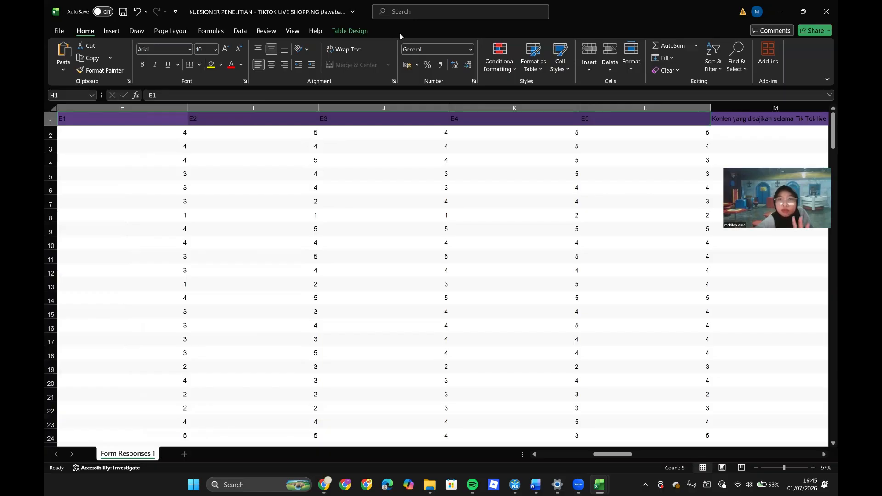
pyautogui.click(537, 37)
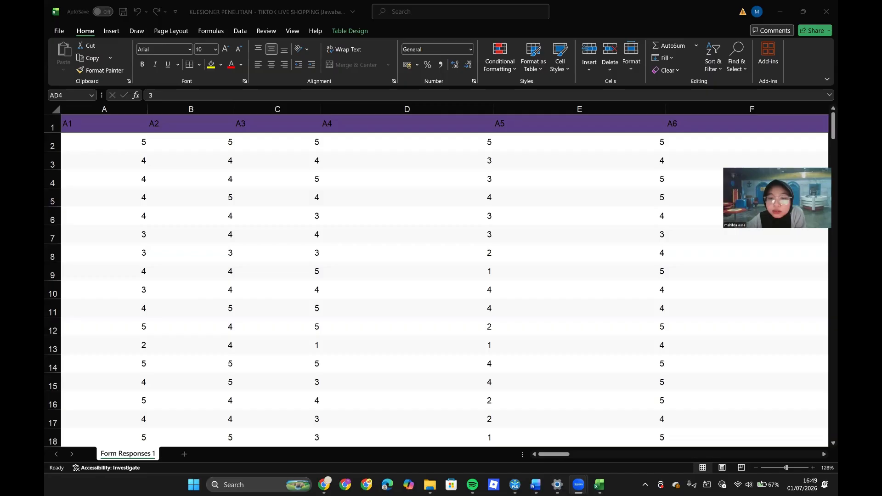
# Step: Look over the coded headers across the sheet, switch to SmartPLS and create a new project named "UAS"
pyautogui.hscroll(3, 554, 238)
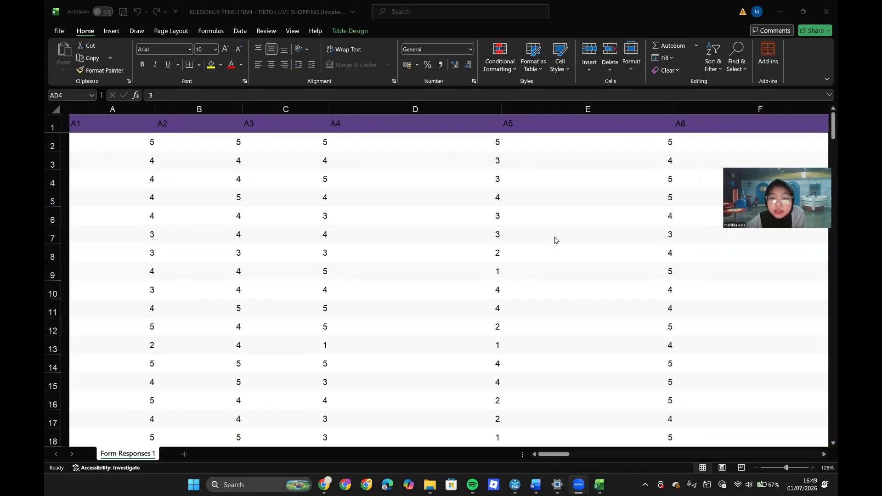
pyautogui.hscroll(12, 555, 240)
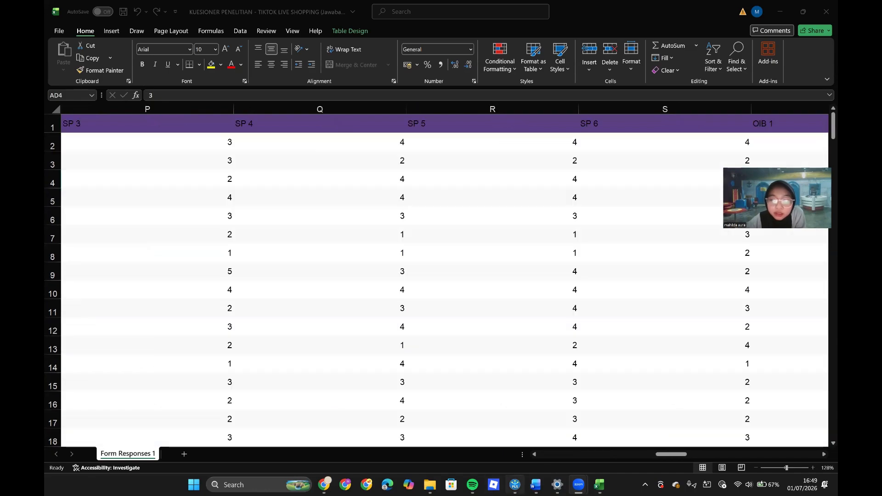
pyautogui.click(515, 485)
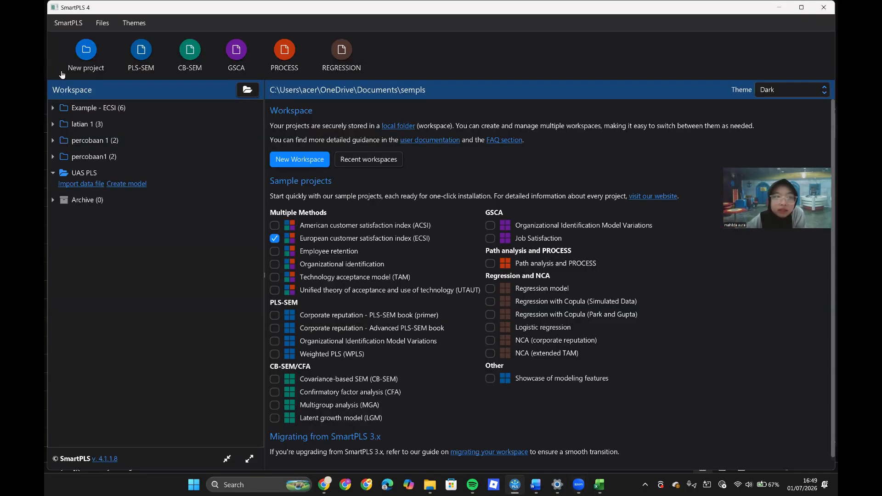
pyautogui.click(74, 61)
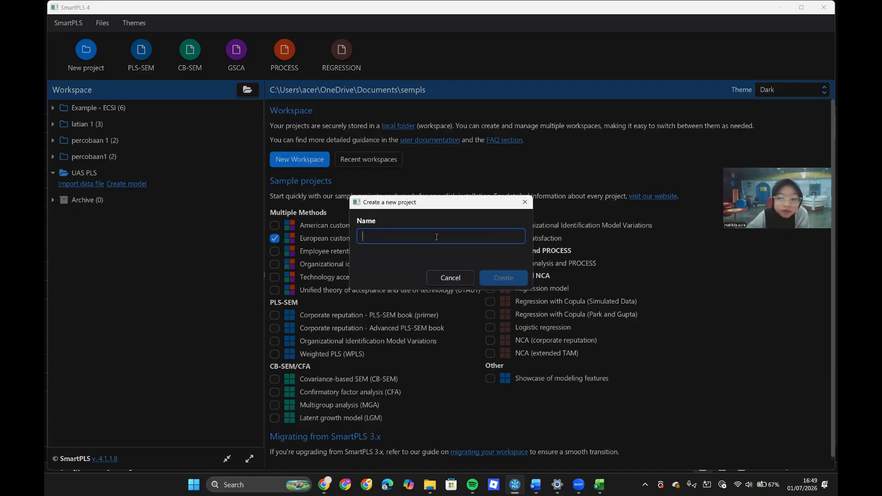
pyautogui.write('UAS')
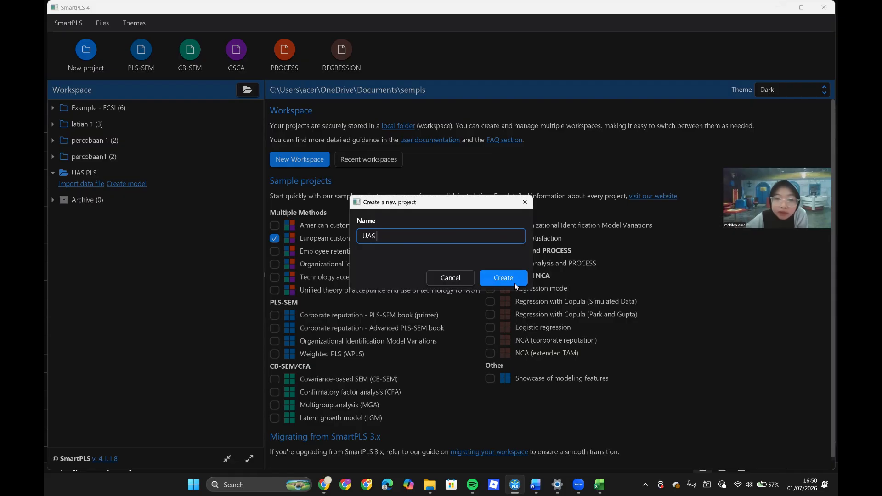
pyautogui.click(504, 278)
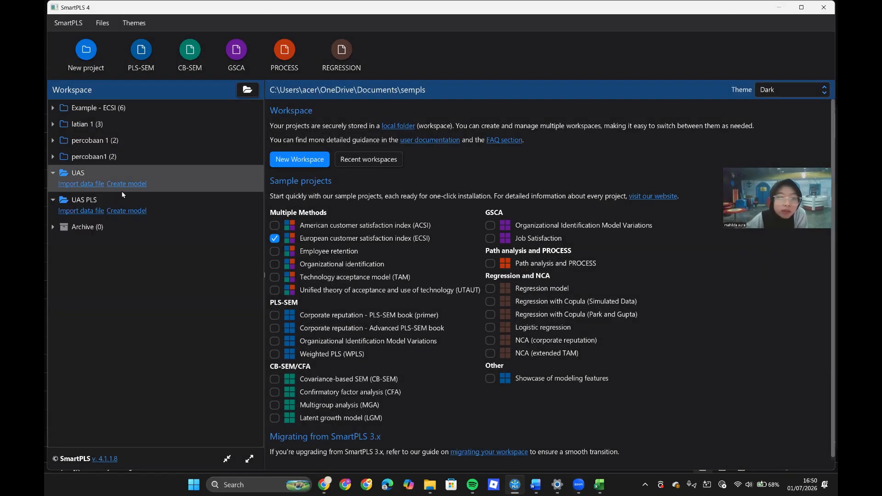
# Step: Import the Excel data file "KUESIONER PENELITIAN UAS TIKTOK" into the UAS project with all indicators on the Metric scale
pyautogui.click(90, 184)
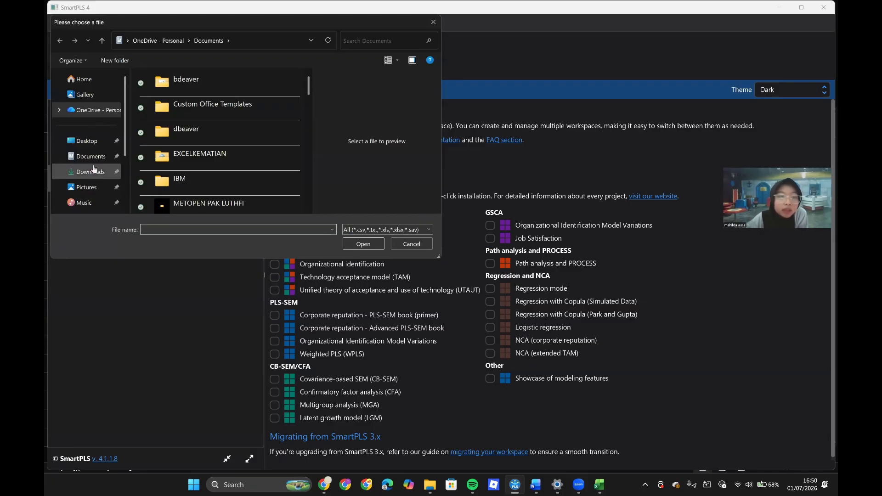
pyautogui.click(95, 155)
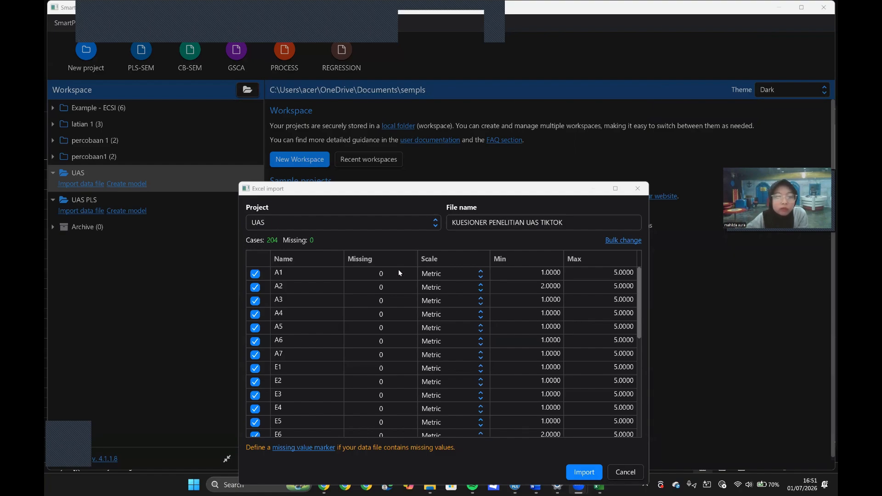
pyautogui.click(583, 472)
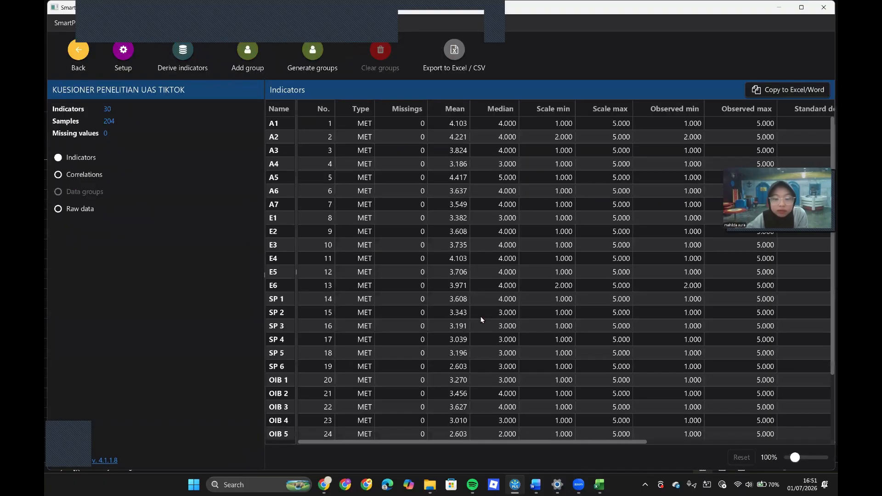
pyautogui.scroll(-2, 568, 376)
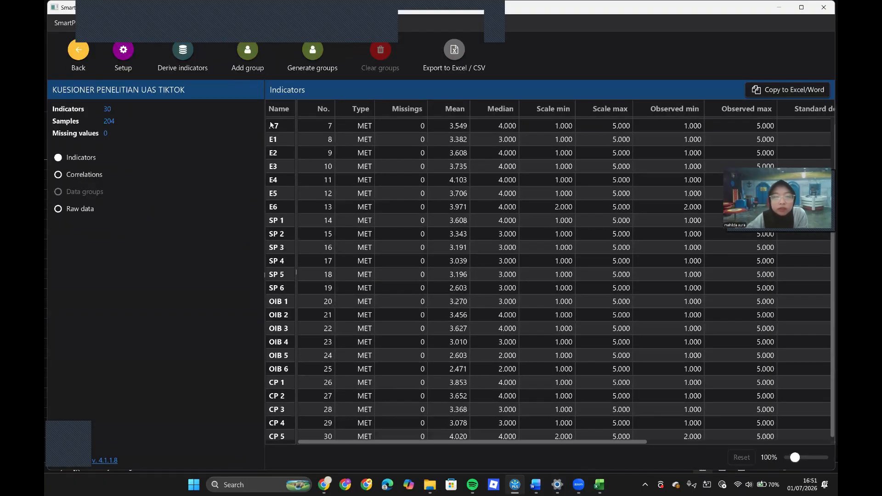
# Step: Create a PLS-SEM model named "UAS" in the UAS project
pyautogui.click(79, 50)
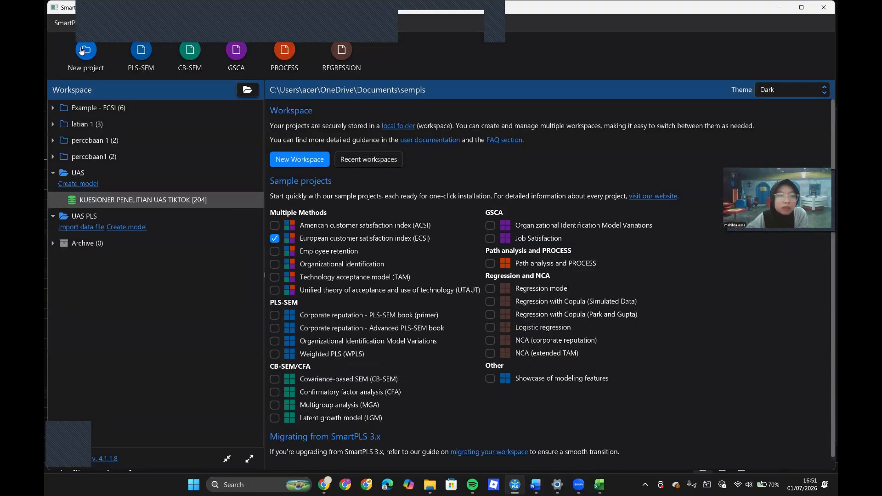
pyautogui.click(77, 185)
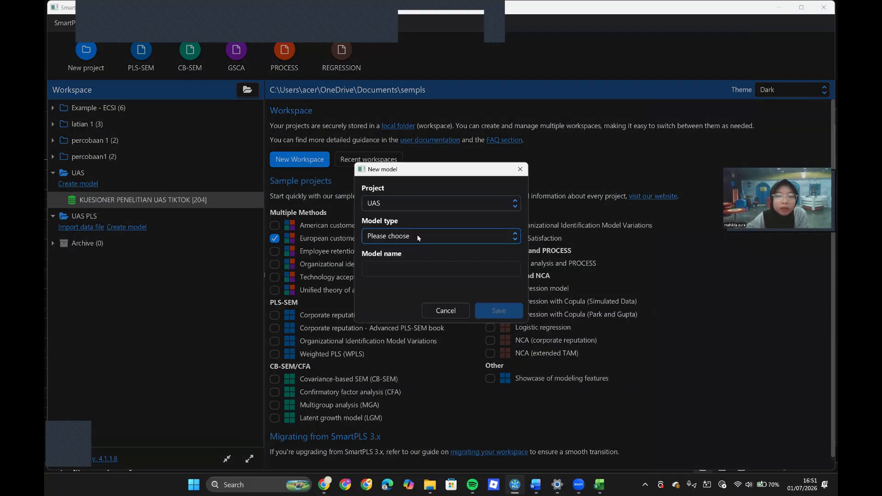
pyautogui.click(516, 241)
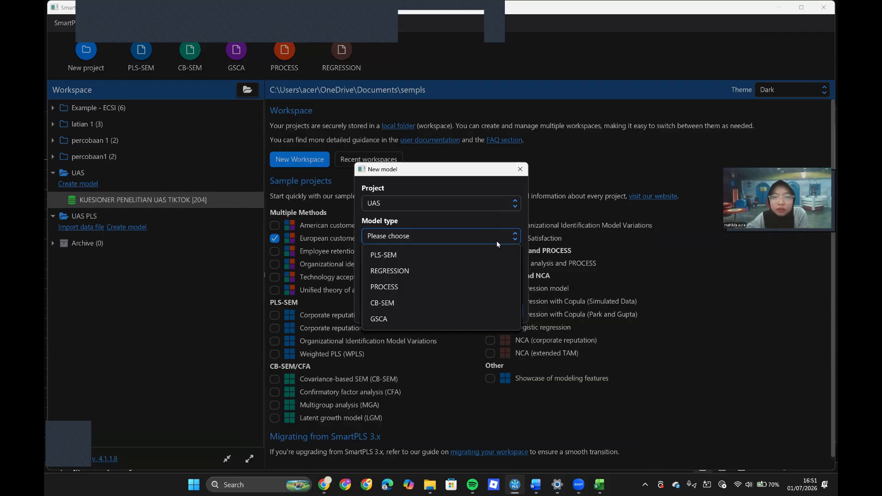
pyautogui.click(423, 258)
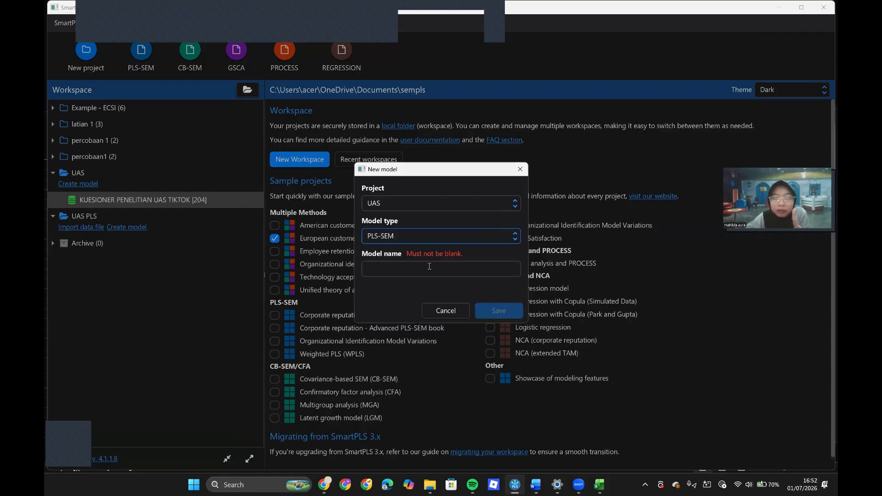
pyautogui.click(429, 270)
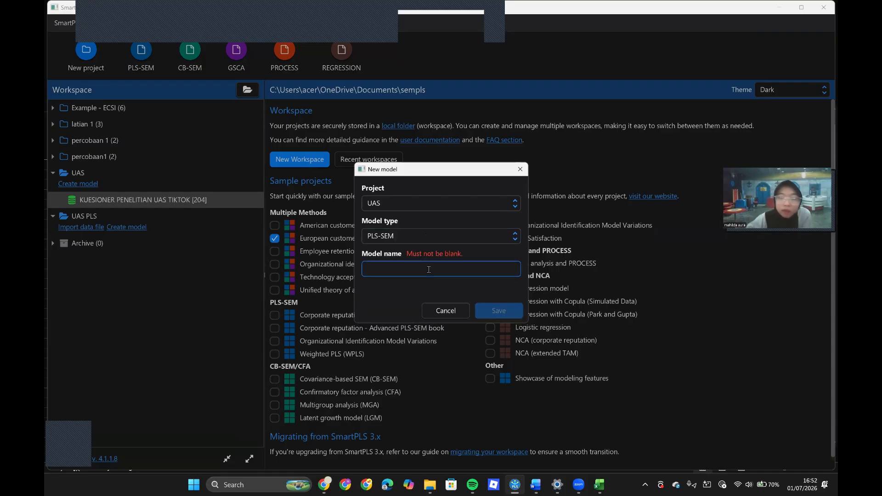
pyautogui.write('UAS')
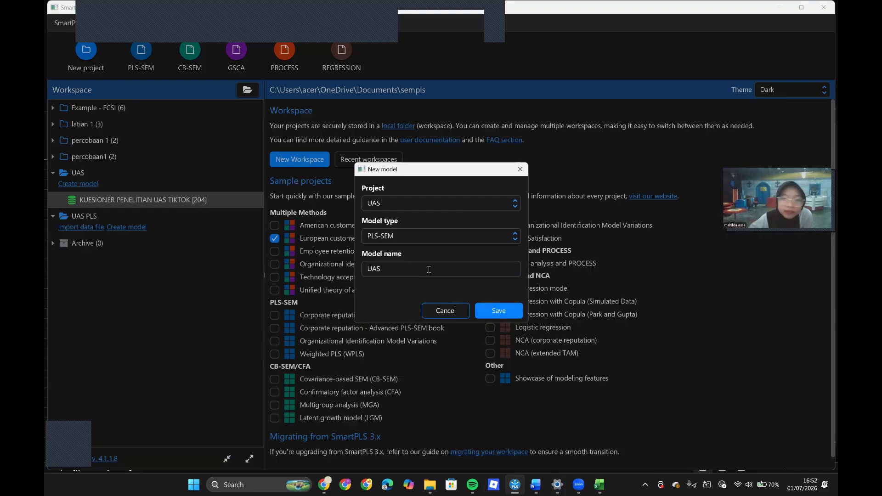
pyautogui.click(504, 311)
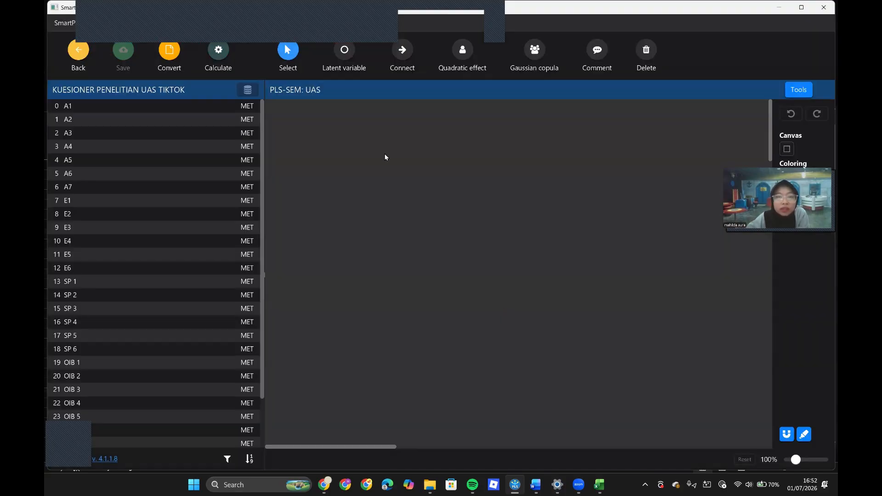
# Step: Add a latent variable named "ATTRACTIVENES" near the canvas's upper-left corner and assign indicators A1 to A7 to it
pyautogui.click(345, 51)
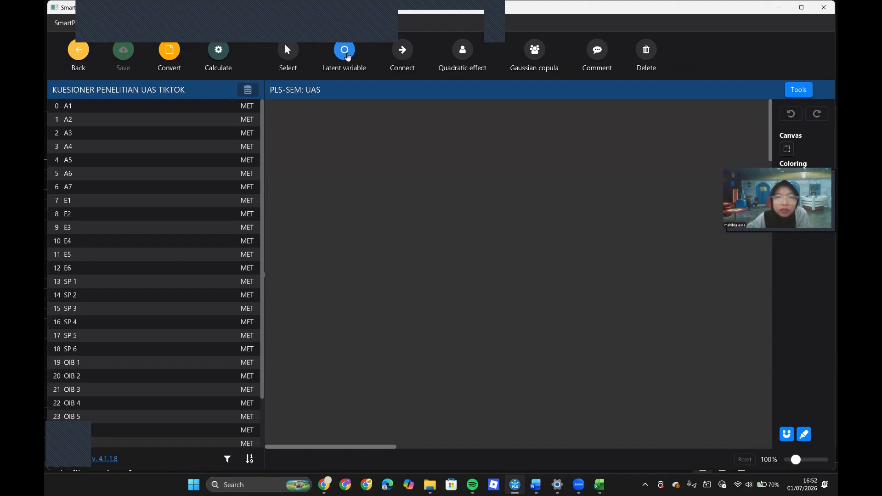
pyautogui.click(339, 147)
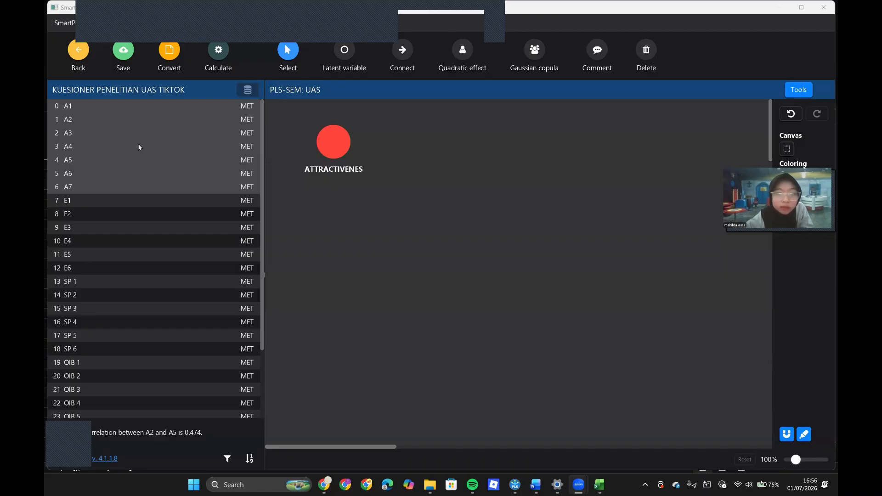
pyautogui.moveTo(135, 146); pyautogui.dragTo(337, 151)
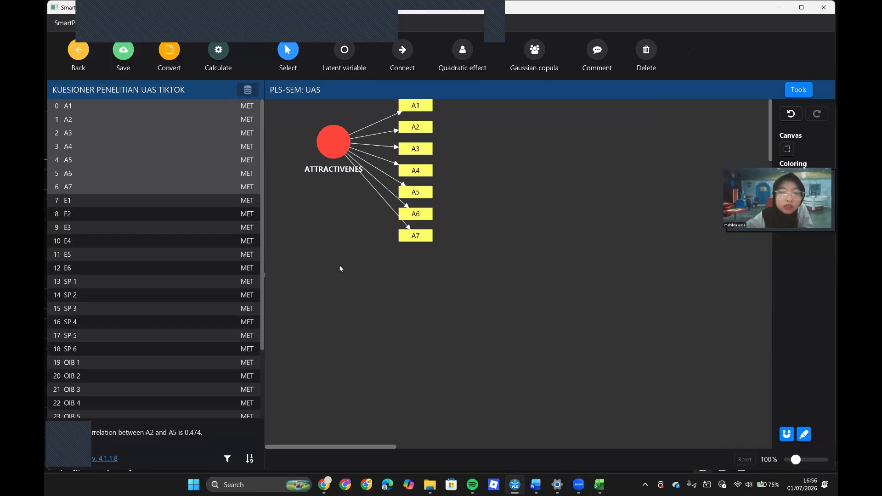
# Step: Add a latent variable named "ENJOYMENT" below ATTRACTIVENES
pyautogui.click(344, 49)
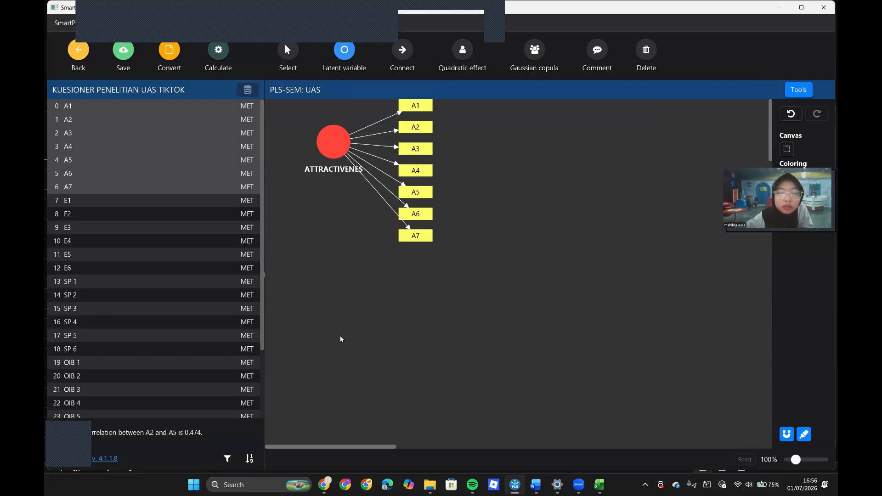
pyautogui.click(336, 390)
pyautogui.write('Alpha')
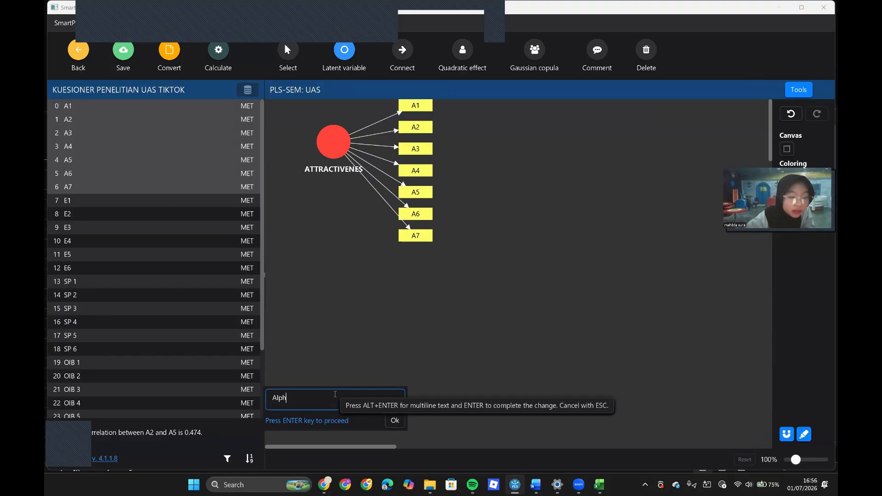
pyautogui.press('BackSpace')
pyautogui.press('BackSpace')
pyautogui.press('BackSpace')
pyautogui.press('BackSpace')
pyautogui.write('EN')
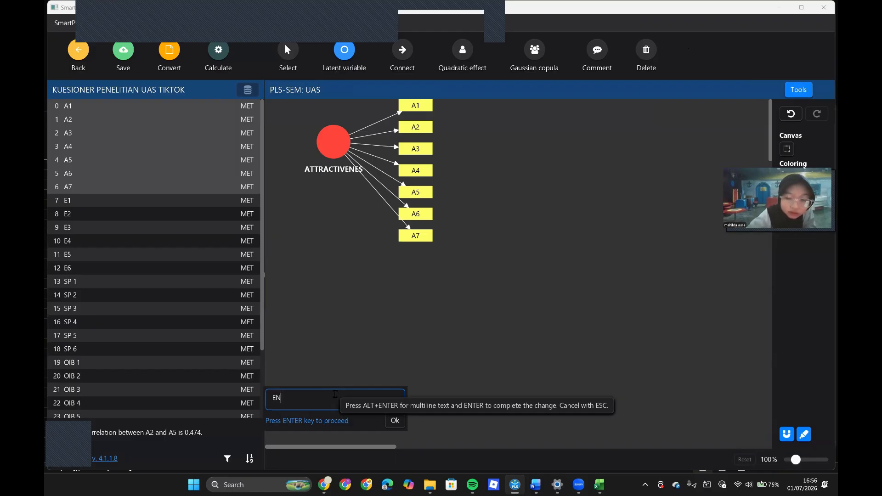
pyautogui.write('JOY')
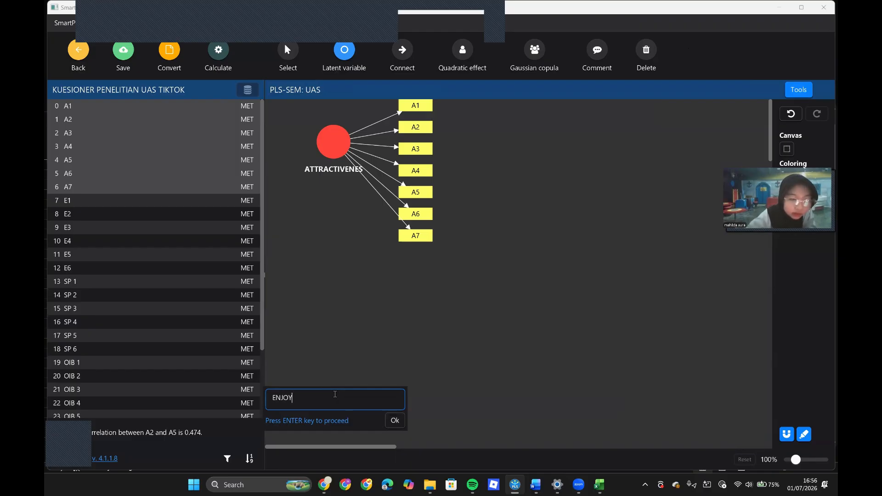
pyautogui.write('MENT')
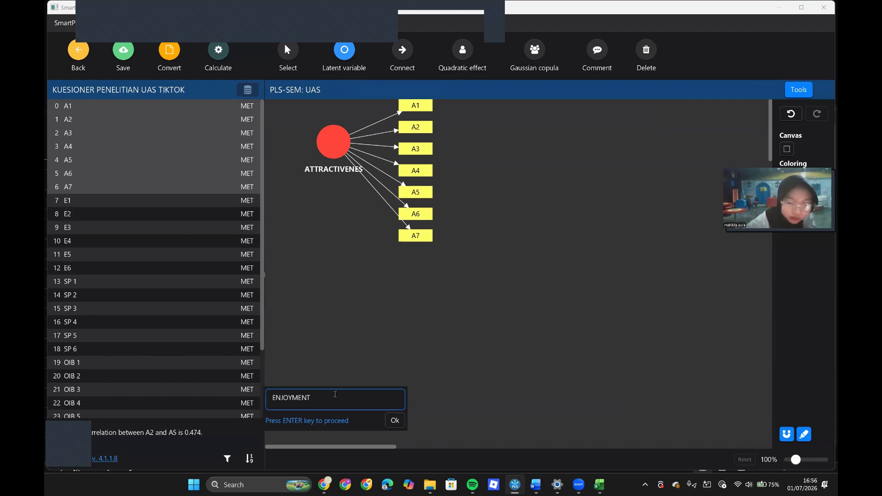
pyautogui.click(394, 421)
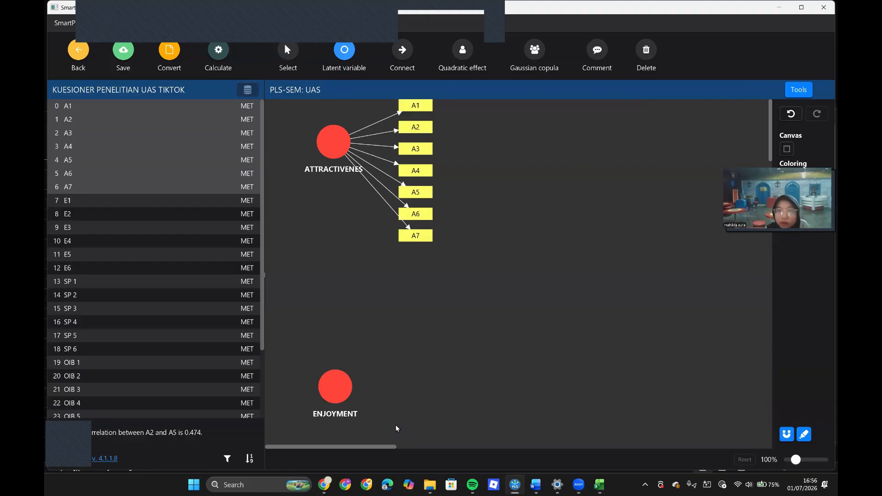
# Step: Assign indicators E1 to E6 to the ENJOYMENT latent variable
pyautogui.click(191, 203)
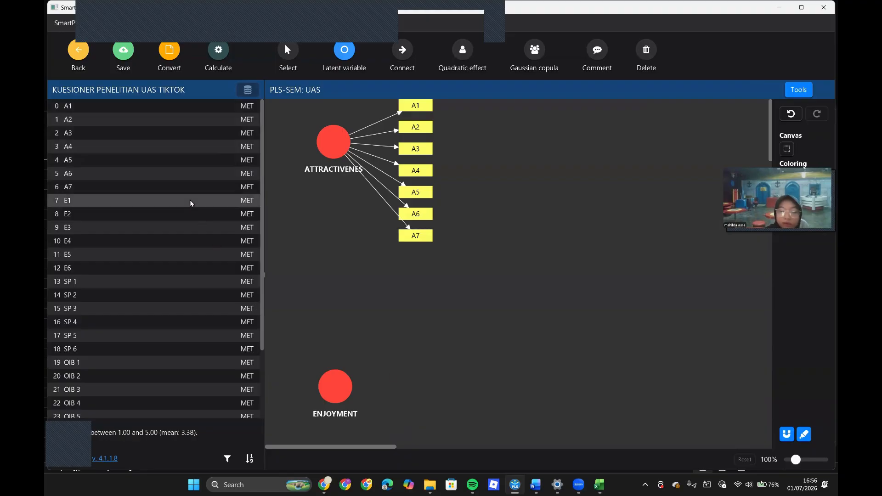
pyautogui.hotkey('shift', 'Down')
pyautogui.hotkey('shift', 'Down')
pyautogui.hotkey('shift', 'Down')
pyautogui.hotkey('shift', 'Down')
pyautogui.hotkey('shift', 'Down')
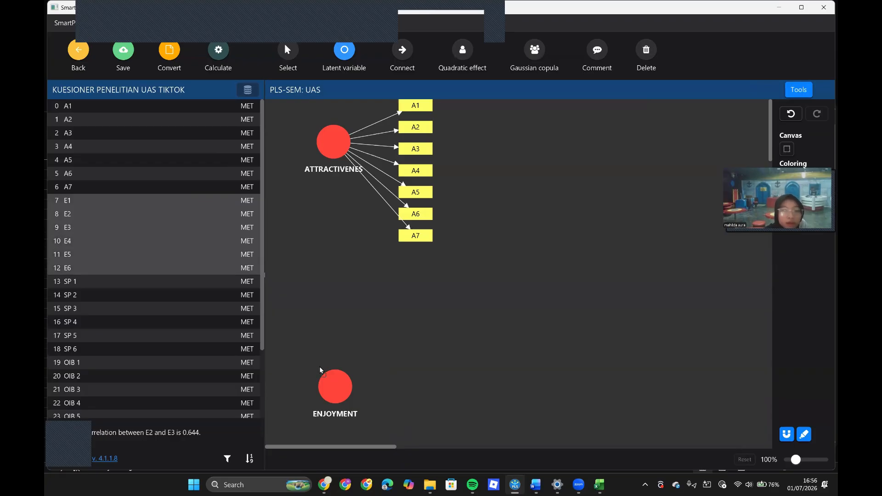
pyautogui.moveTo(336, 397); pyautogui.dragTo(335, 397)
# Step: Add a latent variable named "SOSIAL PRESENT" below ENJOYMENT
pyautogui.scroll(-5, 375, 292)
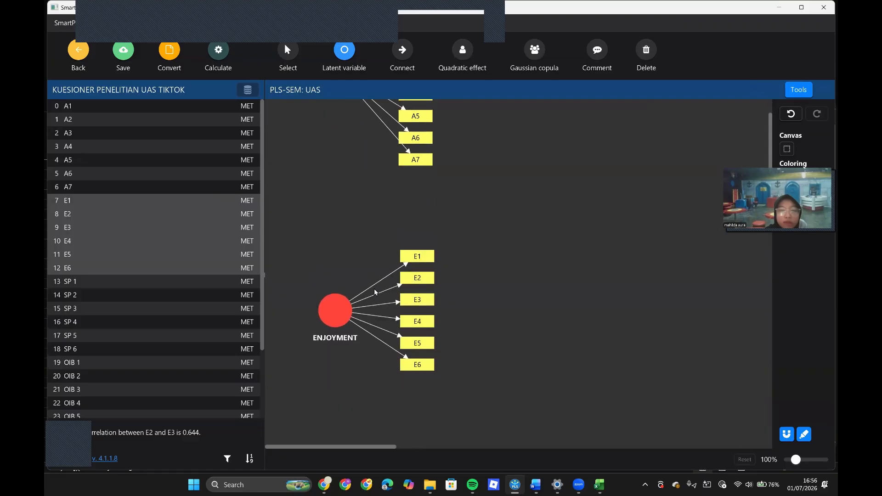
pyautogui.scroll(-3, 374, 292)
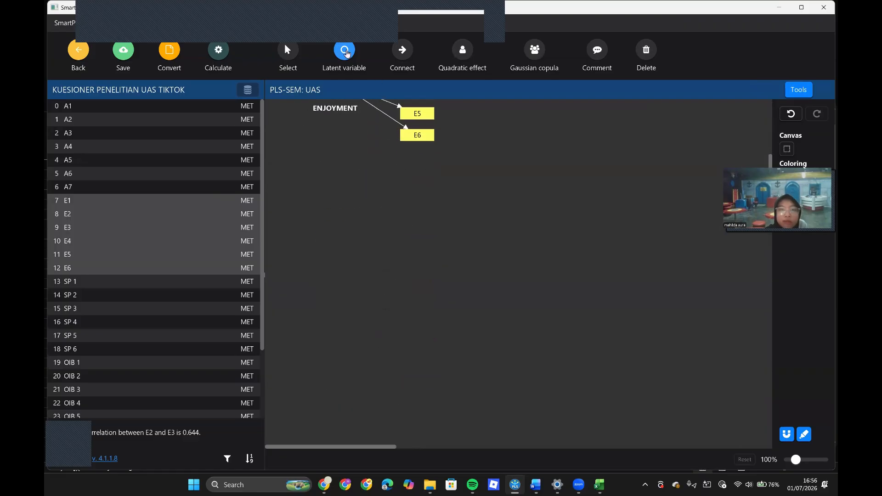
pyautogui.click(345, 59)
pyautogui.click(334, 308)
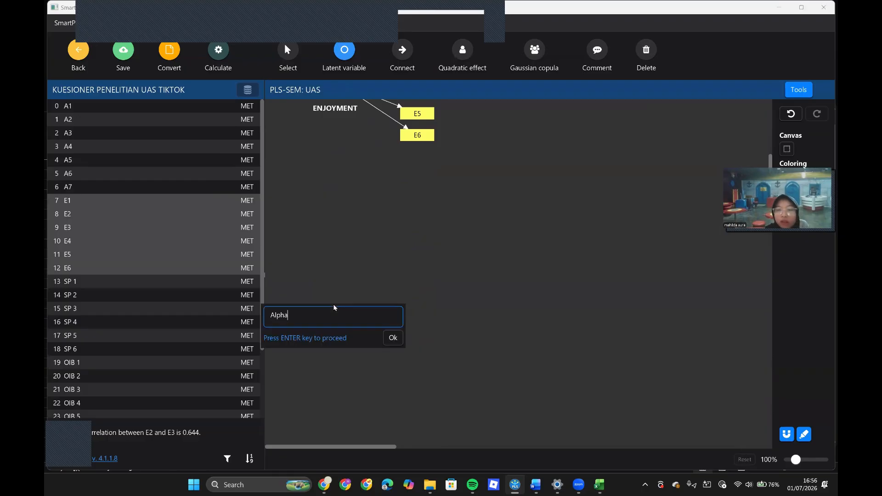
pyautogui.press('BackSpace')
pyautogui.press('BackSpace')
pyautogui.press('BackSpace')
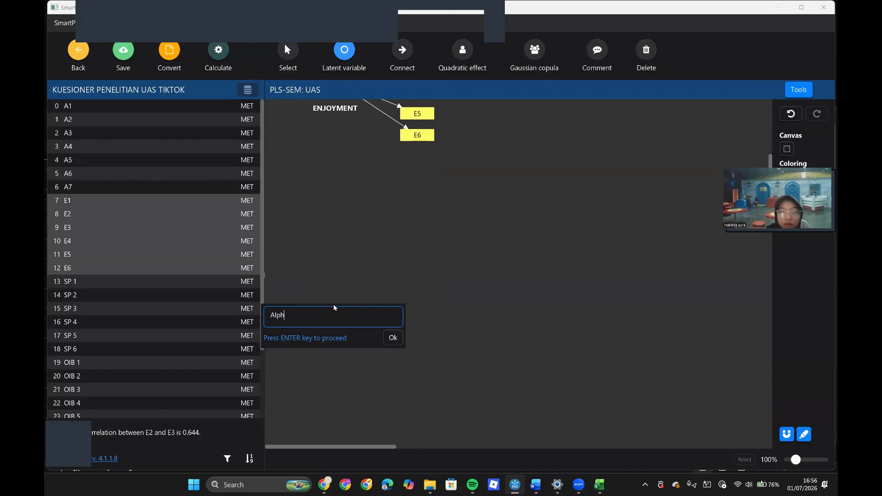
pyautogui.press('BackSpace')
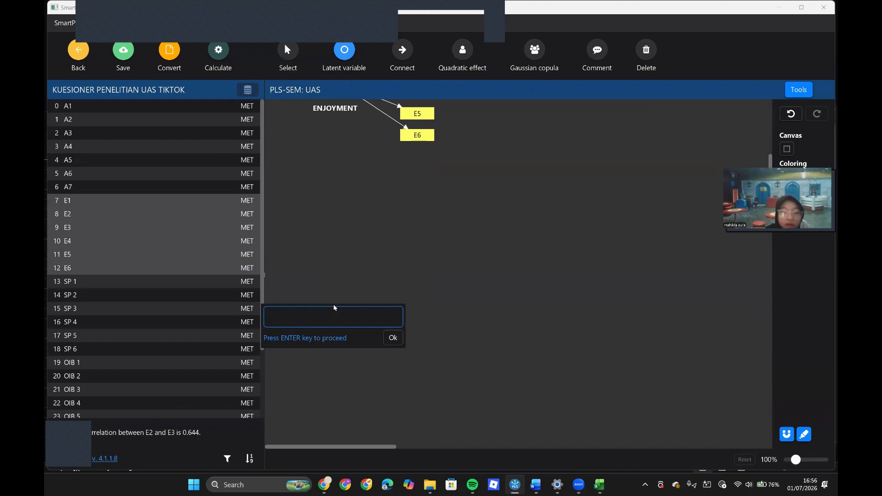
pyautogui.press('capslock')
pyautogui.write('SOSIAL ')
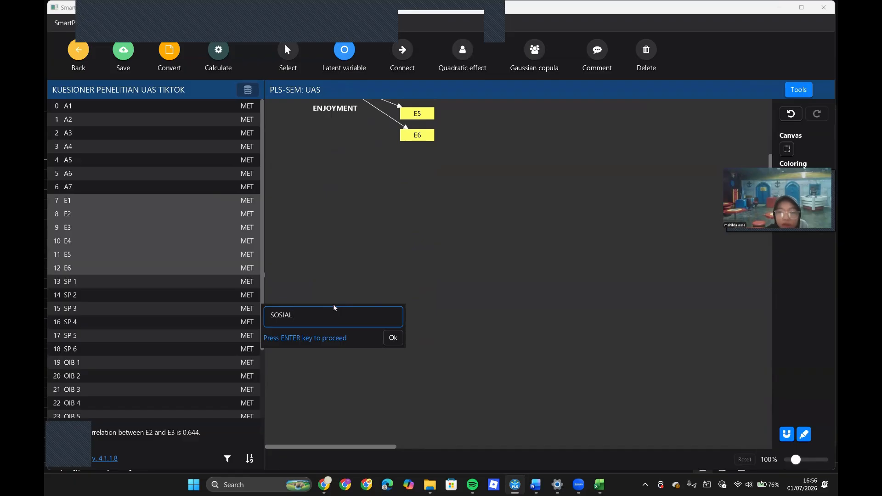
pyautogui.write('PRESENT')
pyautogui.click(398, 344)
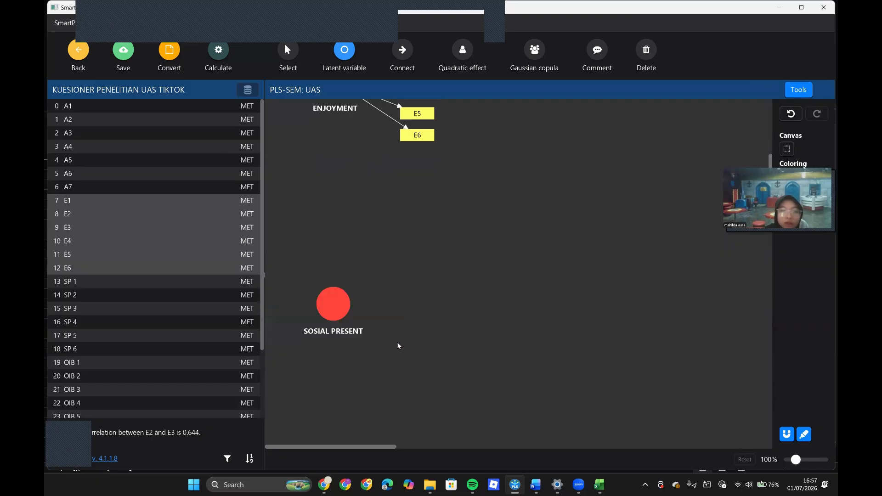
# Step: Assign indicators SP 1 to SP 6 to the SOSIAL PRESENT latent variable
pyautogui.click(180, 284)
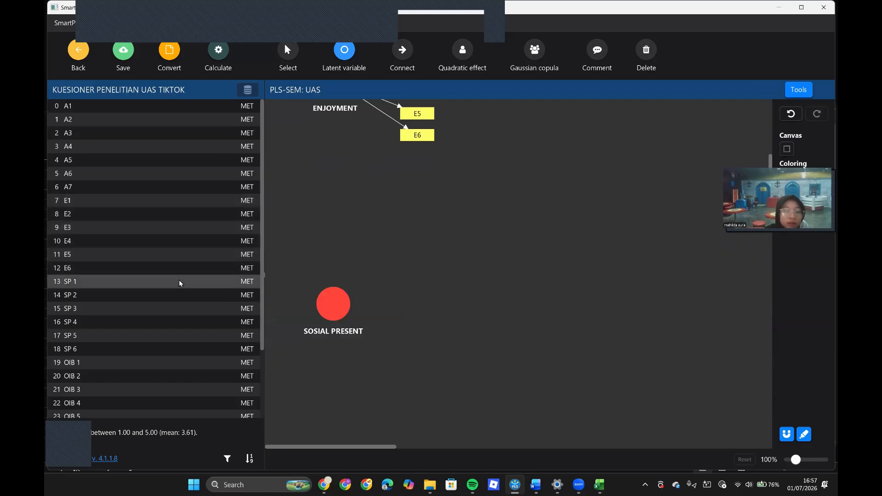
pyautogui.hotkey('shift', 'Down')
pyautogui.hotkey('shift', 'Down')
pyautogui.hotkey('shift', 'Down')
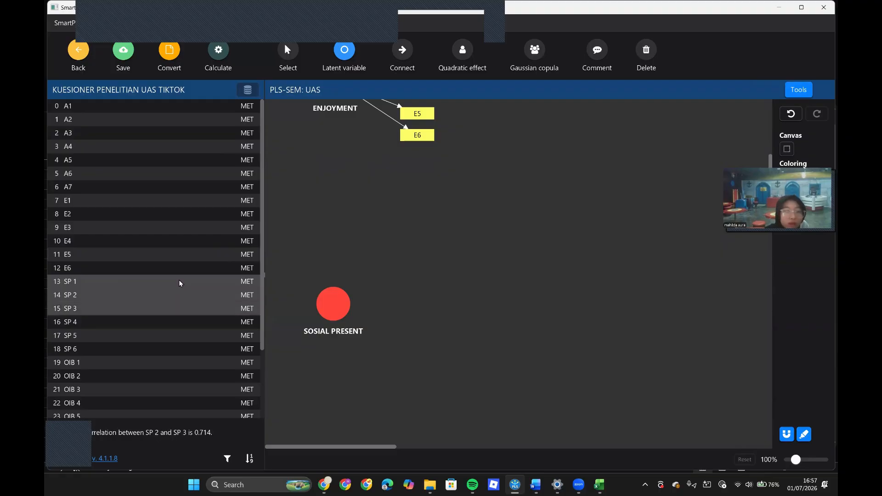
pyautogui.hotkey('shift', 'Down')
pyautogui.hotkey('shift', 'Down')
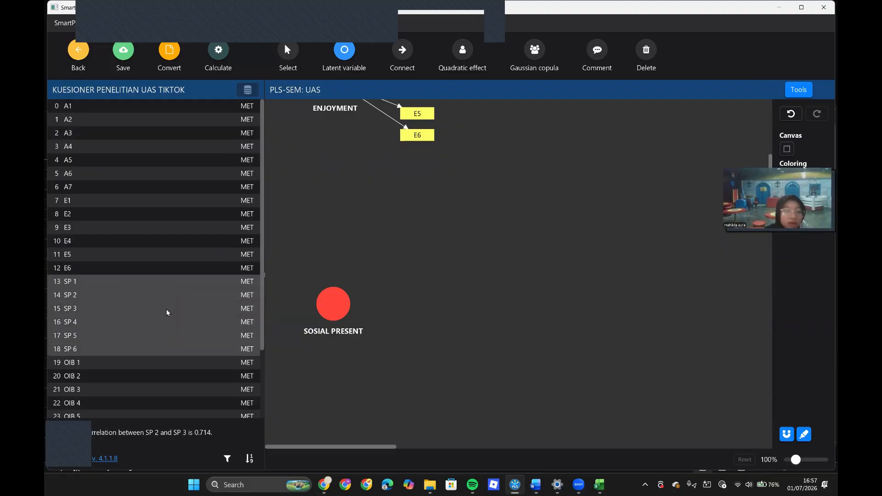
pyautogui.moveTo(138, 317); pyautogui.dragTo(333, 314)
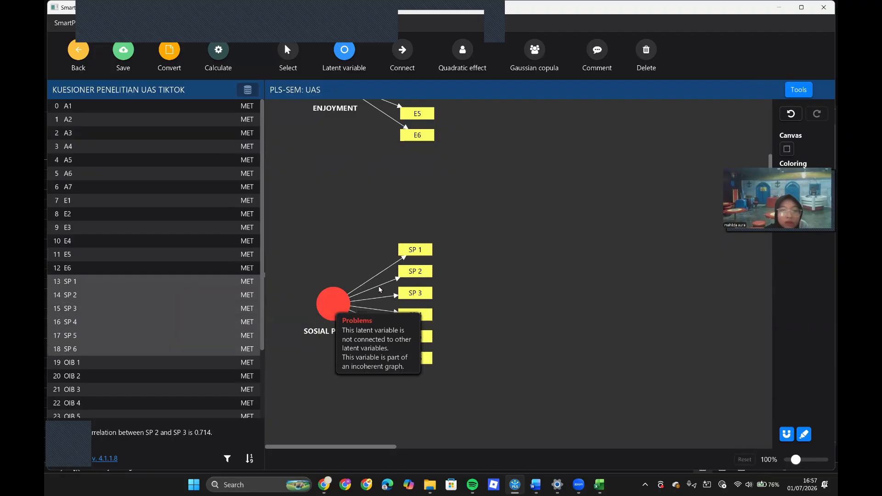
# Step: Add a latent variable named "IMPLUSIVE BUYING" in the empty canvas area to the right of the existing constructs
pyautogui.hscroll(2, 424, 248)
pyautogui.scroll(3, 424, 248)
pyautogui.hscroll(5, 424, 248)
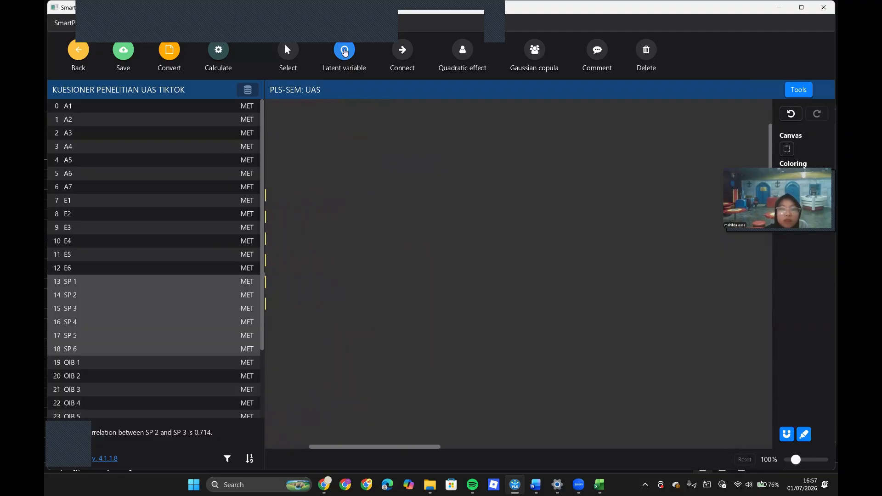
pyautogui.click(434, 226)
pyautogui.press('BackSpace')
pyautogui.press('BackSpace')
pyautogui.press('BackSpace')
pyautogui.press('BackSpace')
pyautogui.press('BackSpace')
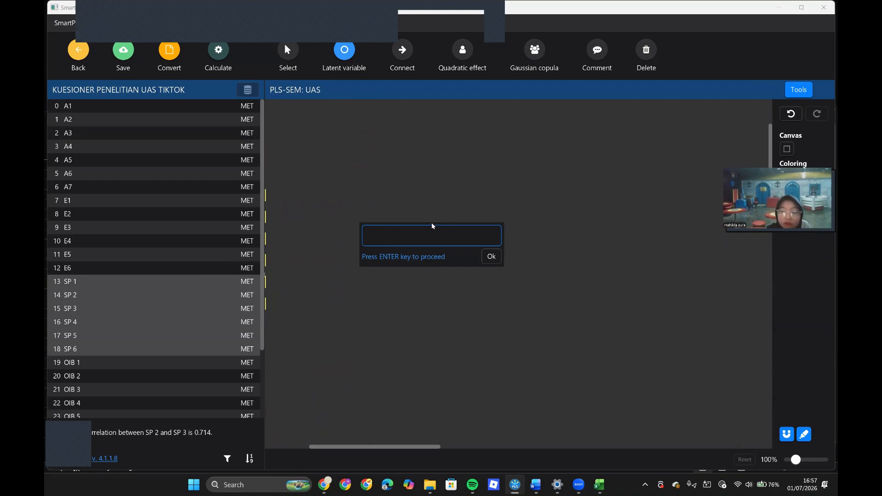
pyautogui.write('IMPLUS')
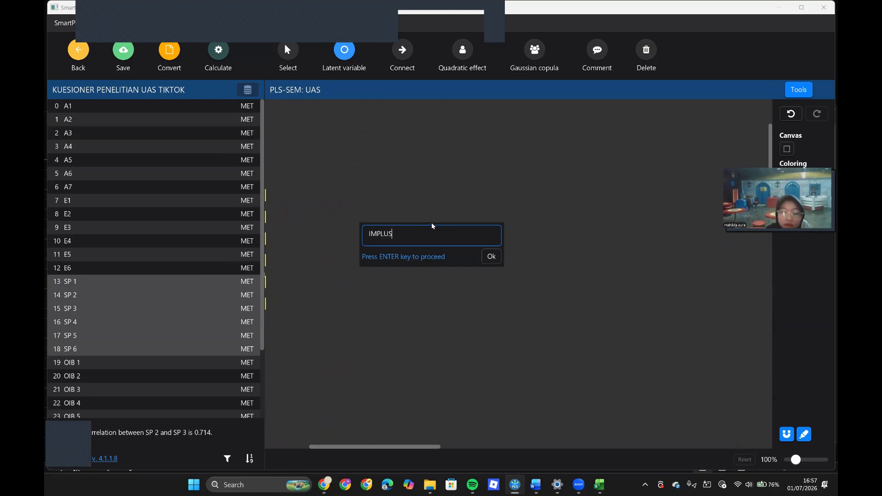
pyautogui.write('IVE')
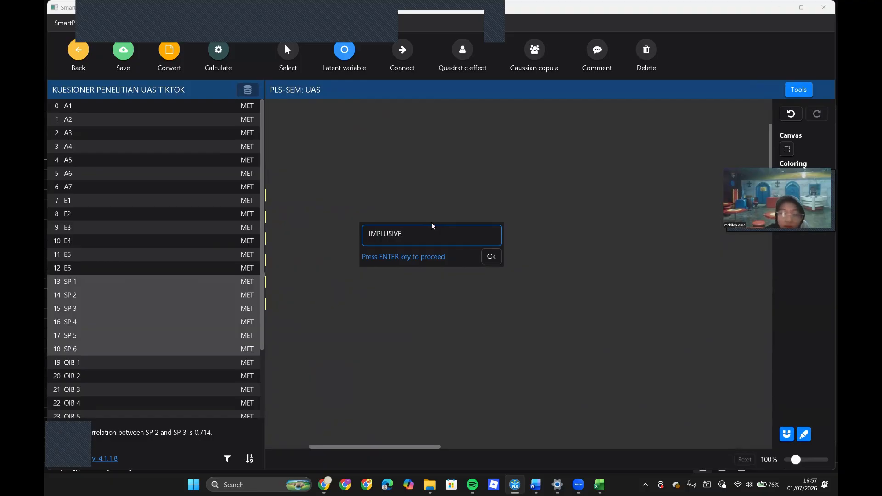
pyautogui.write(' BUYING')
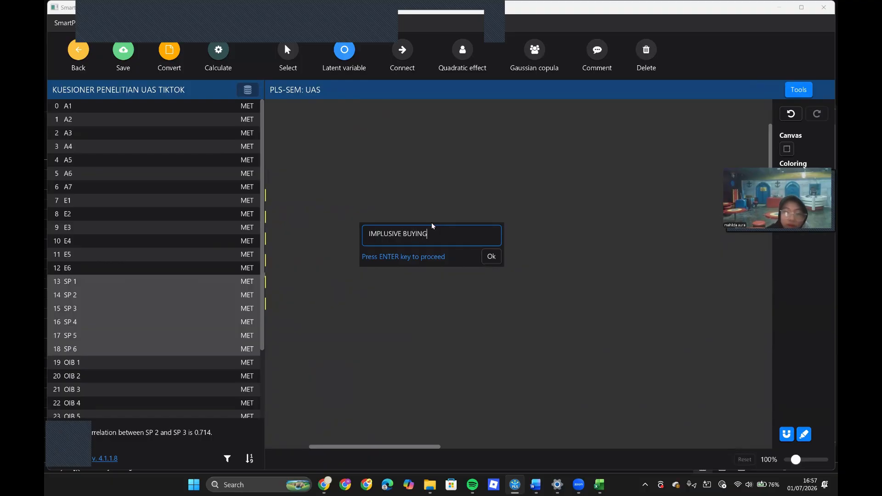
pyautogui.click(490, 259)
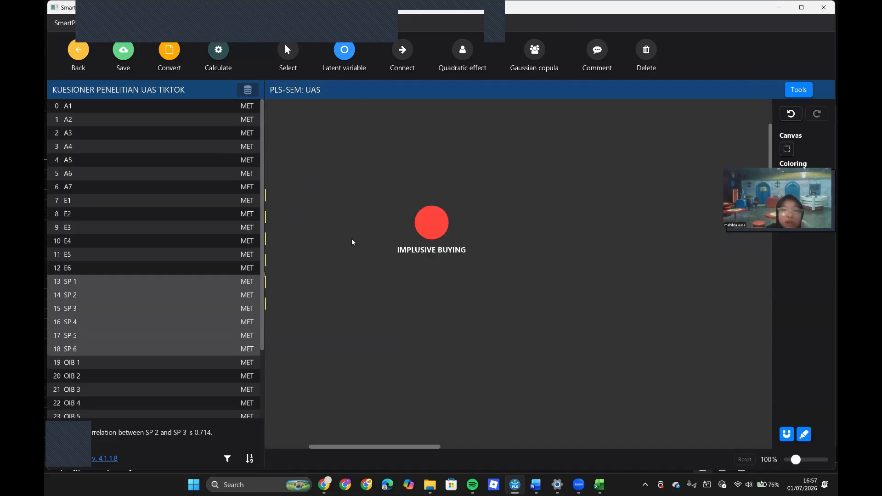
# Step: Assign indicators OIB 1 to OIB 6 to the IMPLUSIVE BUYING latent variable
pyautogui.scroll(-2, 146, 350)
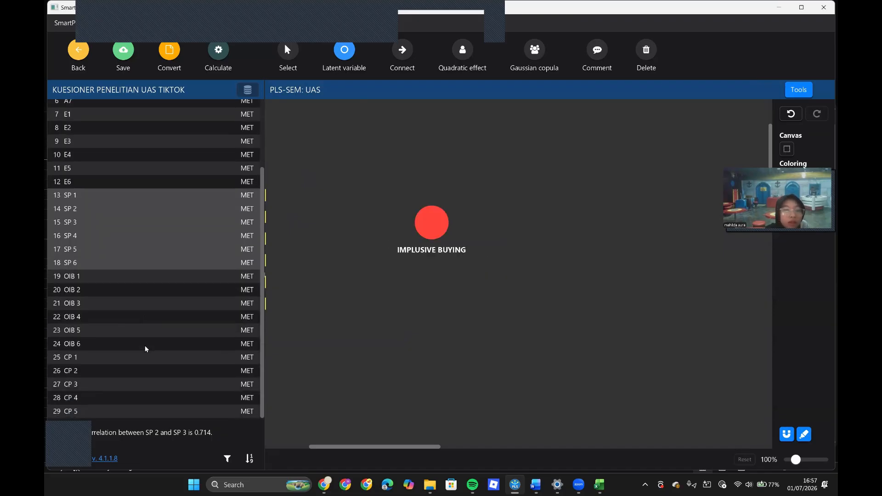
pyautogui.click(119, 282)
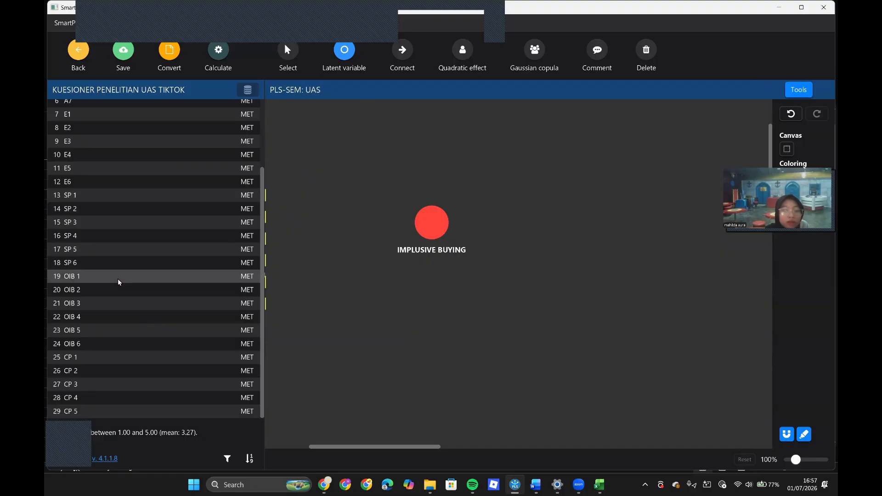
pyautogui.hotkey('shift', 'Down')
pyautogui.hotkey('shift', 'Down')
pyautogui.hotkey('shift', 'Down')
pyautogui.hotkey('shift', 'Down')
pyautogui.hotkey('shift', 'Down')
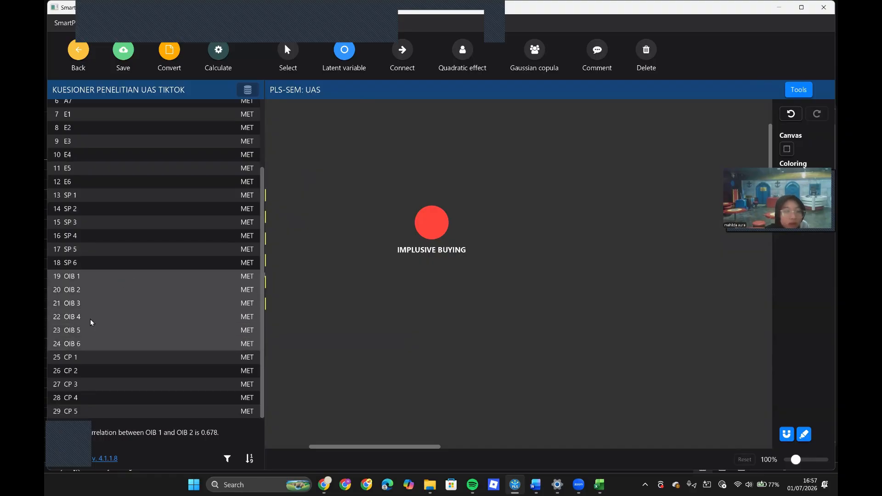
pyautogui.moveTo(80, 329); pyautogui.dragTo(424, 240)
# Step: Add a latent variable named "CONTINOUS PURCHASE INTENSION" in the empty canvas area to the right of IMPLUSIVE BUYING
pyautogui.hscroll(10, 427, 319)
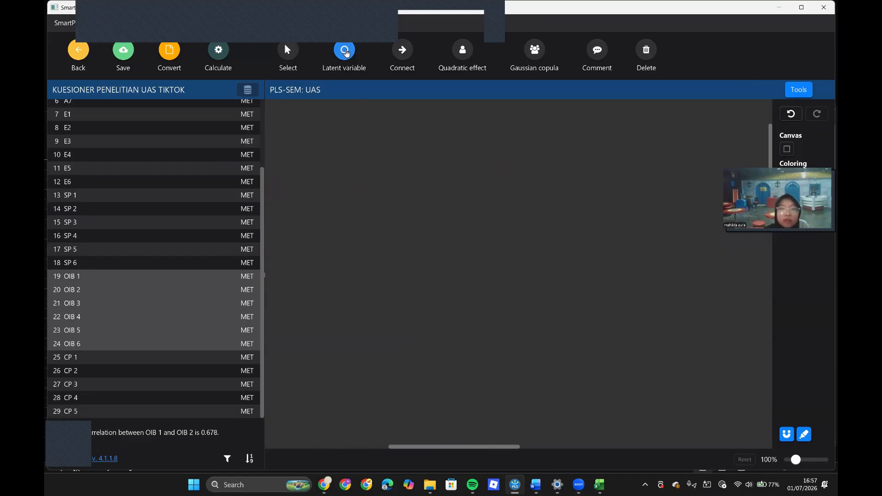
pyautogui.click(420, 230)
pyautogui.write('Alpha')
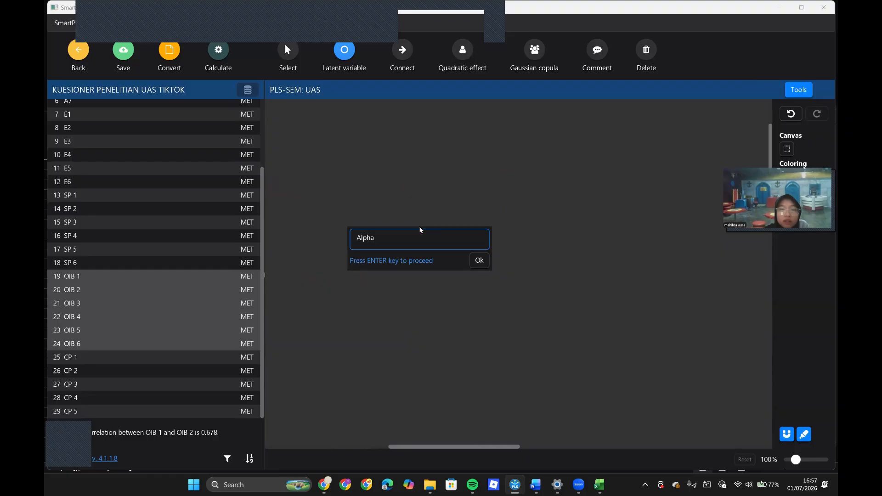
pyautogui.press('BackSpace')
pyautogui.press('BackSpace')
pyautogui.press('BackSpace')
pyautogui.press('BackSpace')
pyautogui.press('BackSpace')
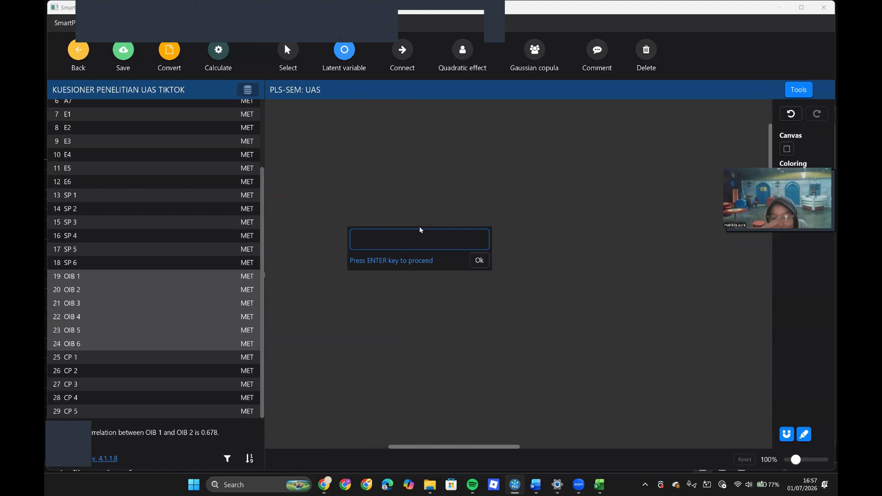
pyautogui.write('CO')
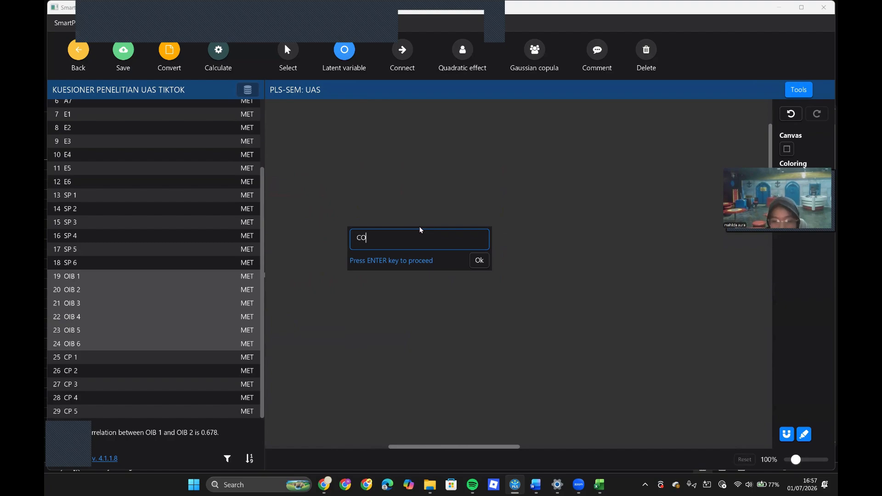
pyautogui.write('NTI')
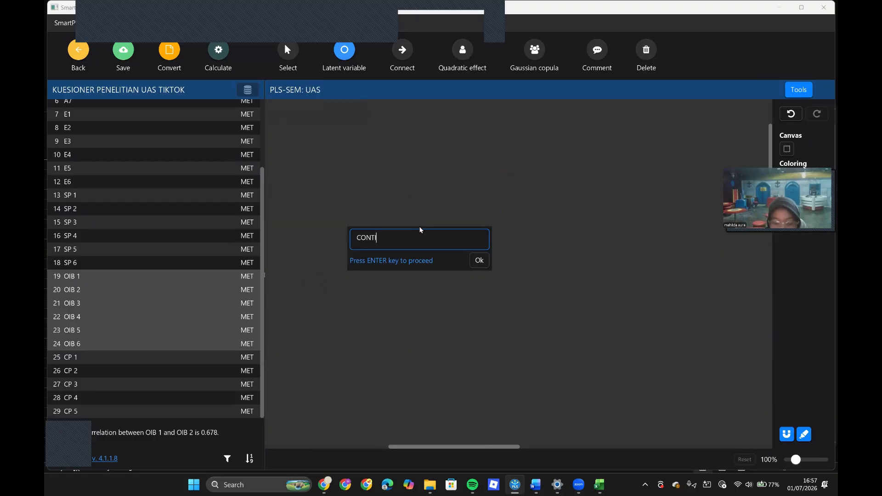
pyautogui.write('N')
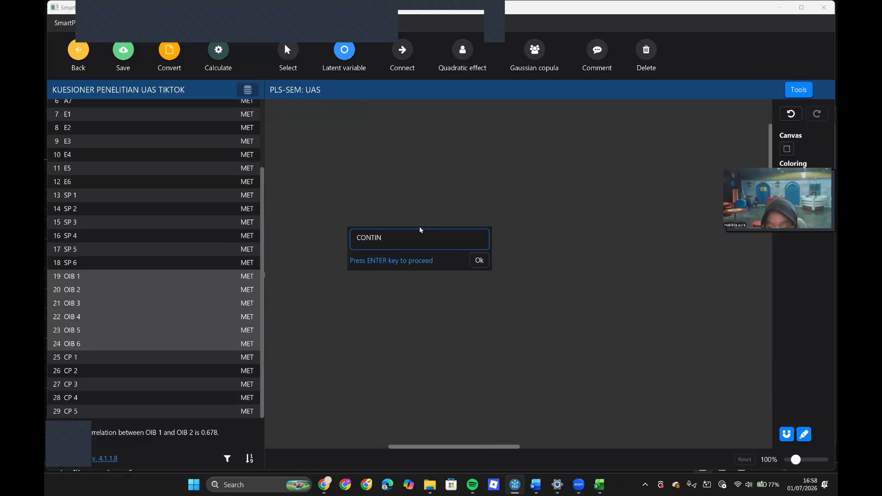
pyautogui.write('US PURCHASE INTENSION')
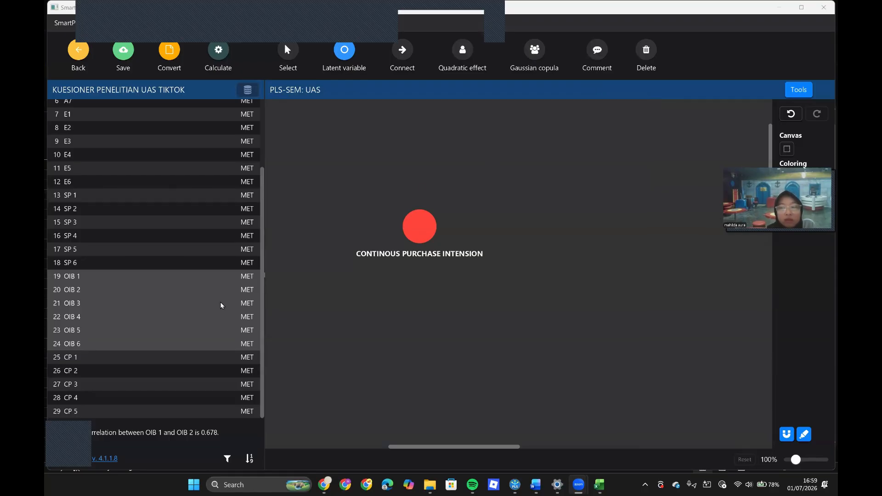
pyautogui.click(483, 20)
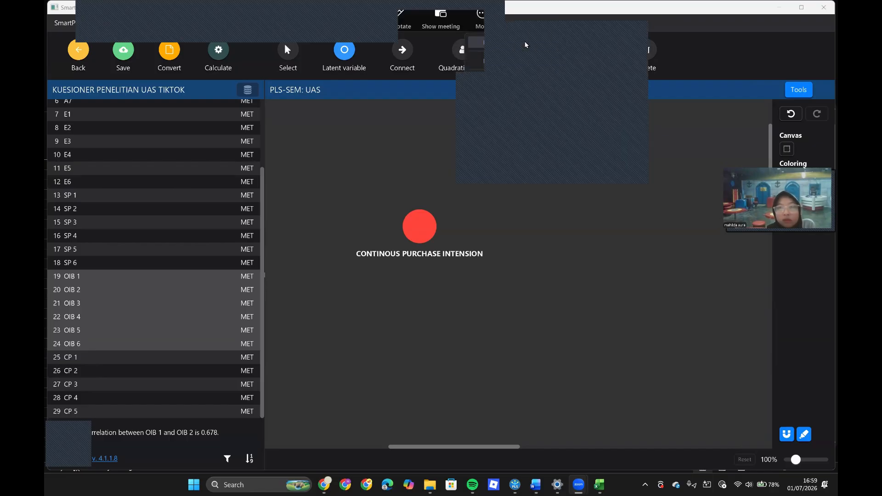
# Step: Select indicators CP 1 to CP 5 for the CONTINOUS PURCHASE INTENSION latent variable
pyautogui.click(180, 360)
pyautogui.hotkey('shift', 'Down')
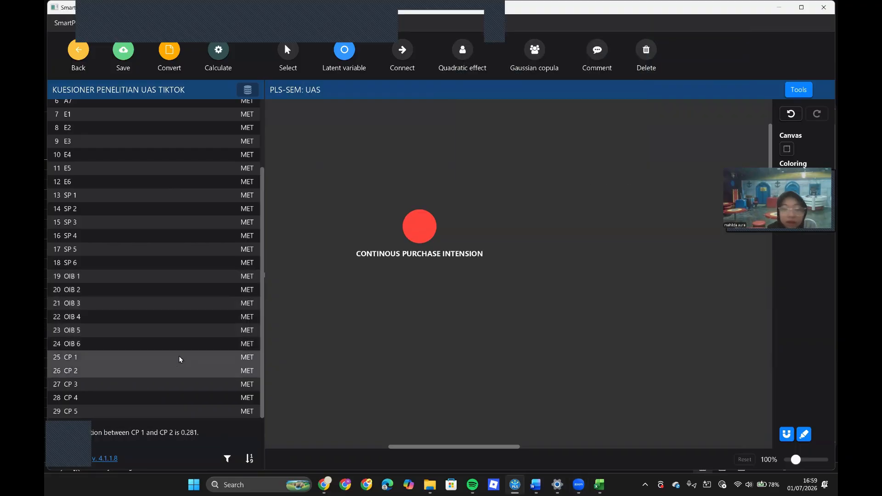
pyautogui.hotkey('shift', 'Down')
pyautogui.hotkey('shift', 'Down')
pyautogui.hotkey('shift', 'Down')
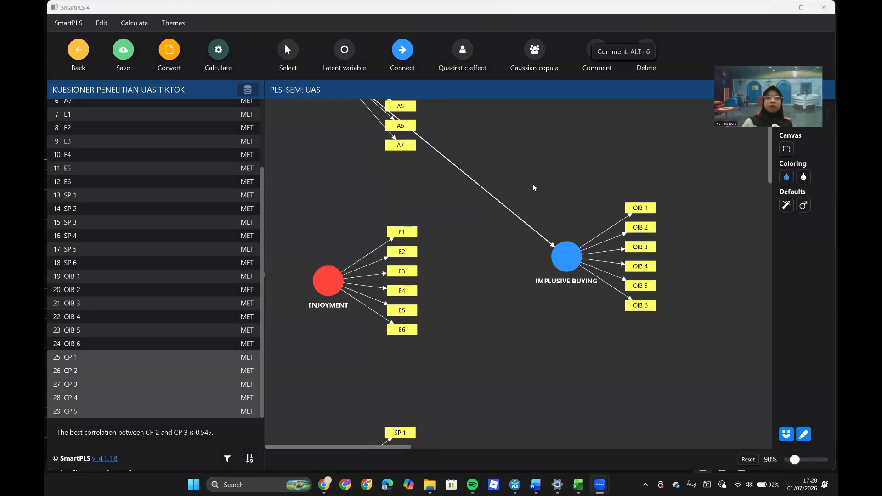
# Step: Connect ENJOYMENT and SOSIAL PRESENT to IMPLUSIVE BUYING, and IMPLUSIVE BUYING to CONTINOUS PURCHASE INTENSION
pyautogui.scroll(3, 534, 187)
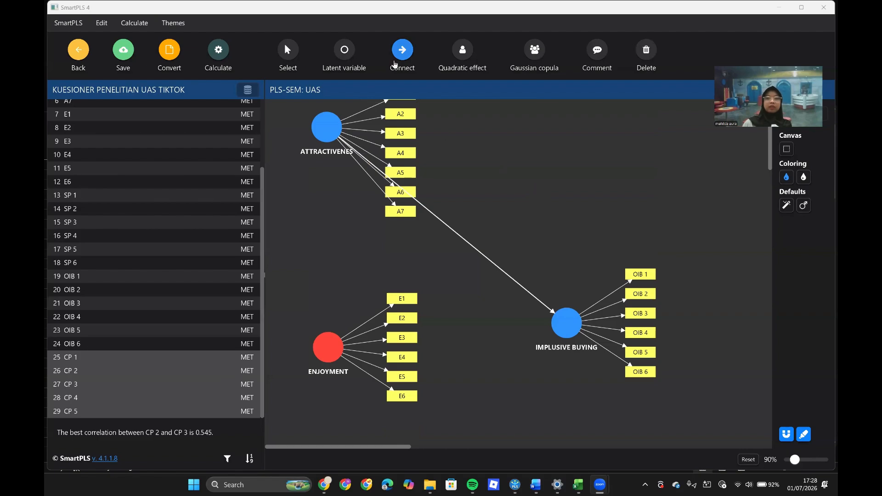
pyautogui.click(394, 65)
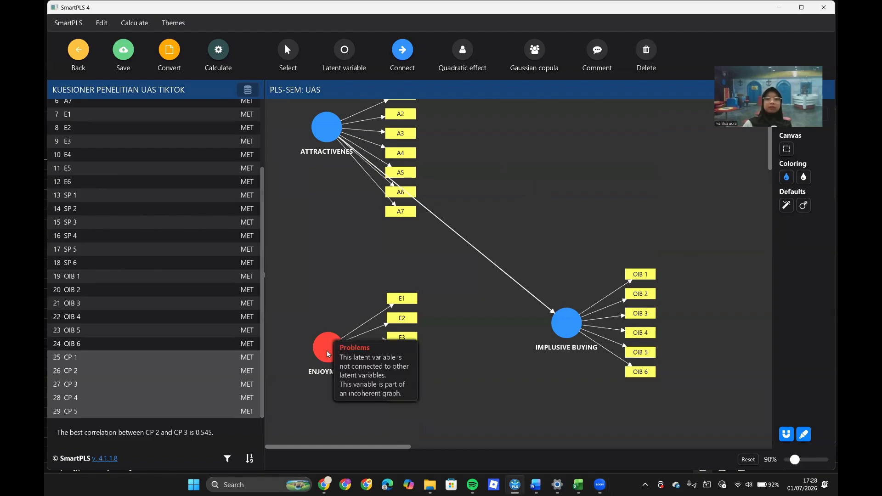
pyautogui.moveTo(329, 354); pyautogui.dragTo(567, 322)
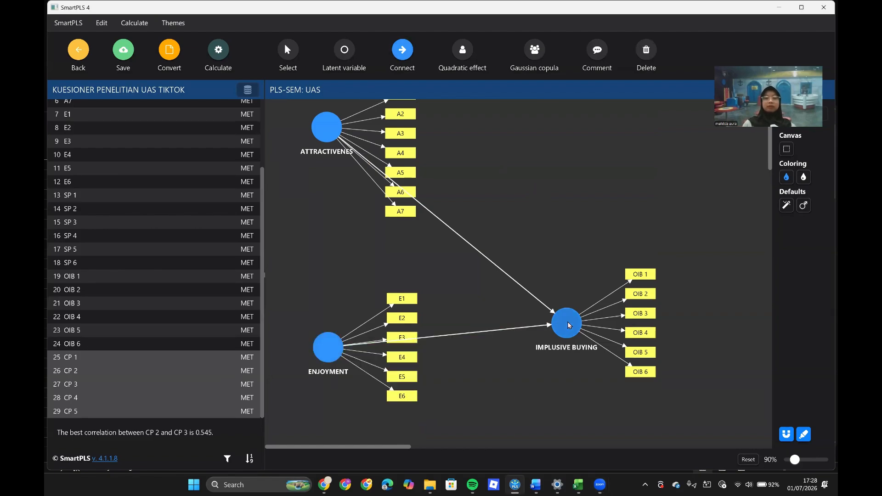
pyautogui.scroll(-5, 518, 398)
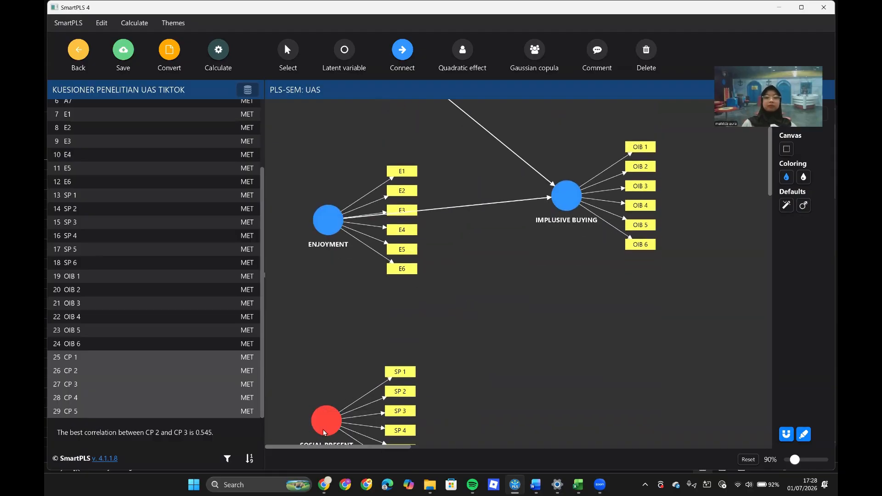
pyautogui.moveTo(325, 432); pyautogui.dragTo(565, 201)
pyautogui.hscroll(5, 639, 305)
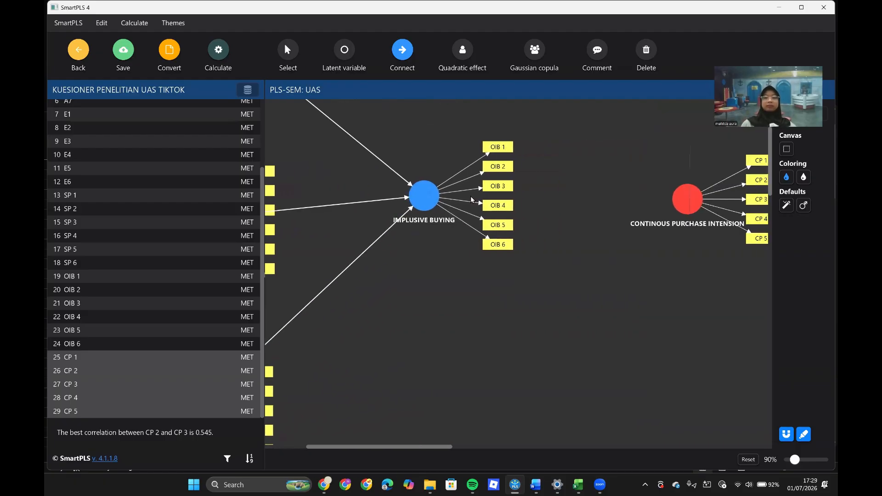
pyautogui.moveTo(446, 195); pyautogui.dragTo(697, 201)
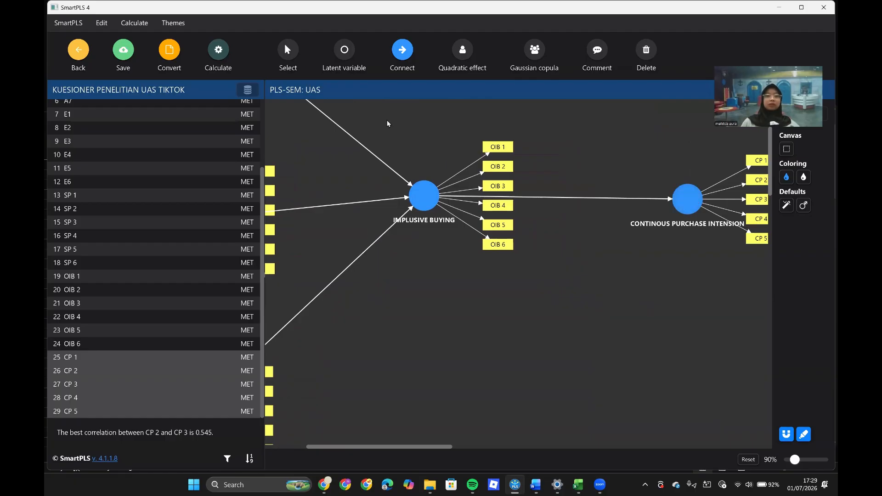
# Step: Run the PLS-SEM algorithm on the connected model with the Path weighting scheme, Standardized results and Default initial weight
pyautogui.click(224, 54)
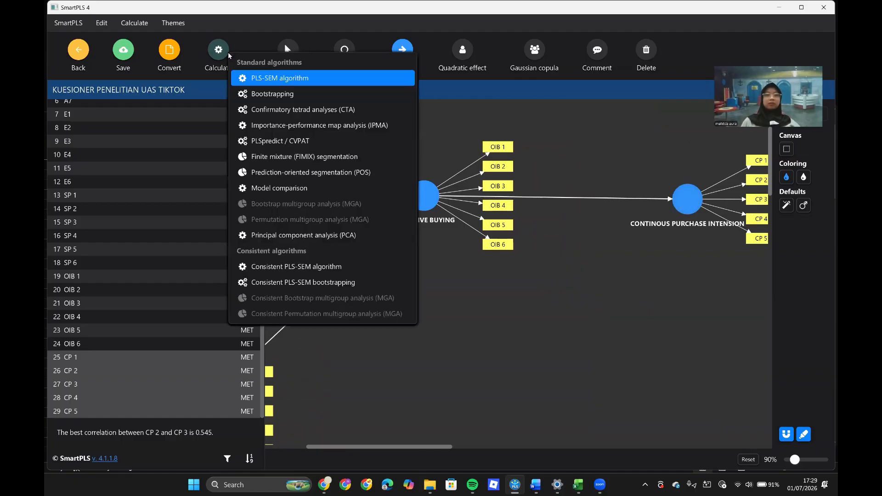
pyautogui.click(290, 79)
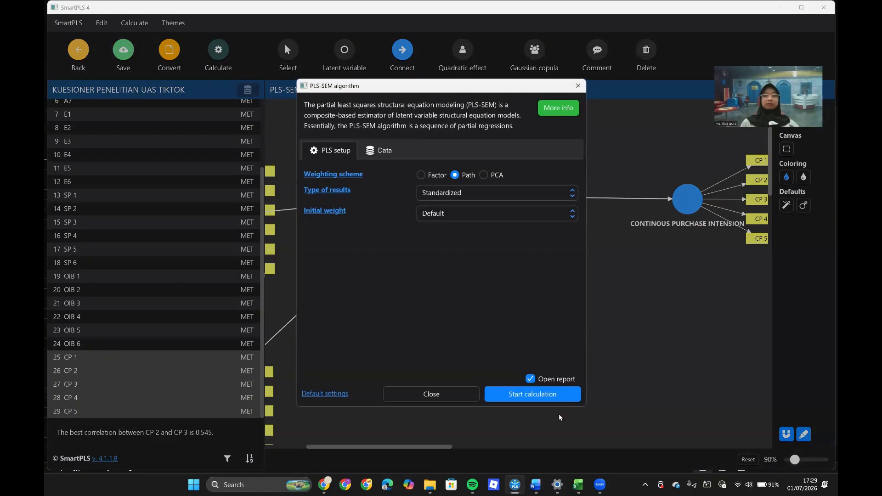
pyautogui.click(544, 396)
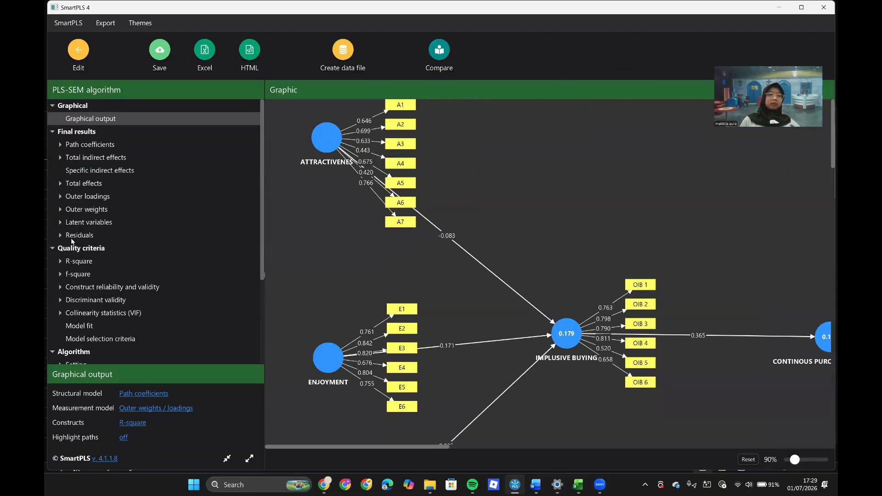
# Step: Examine the outer loadings matrix for the indicators of all constructs, and return to the model
pyautogui.click(91, 201)
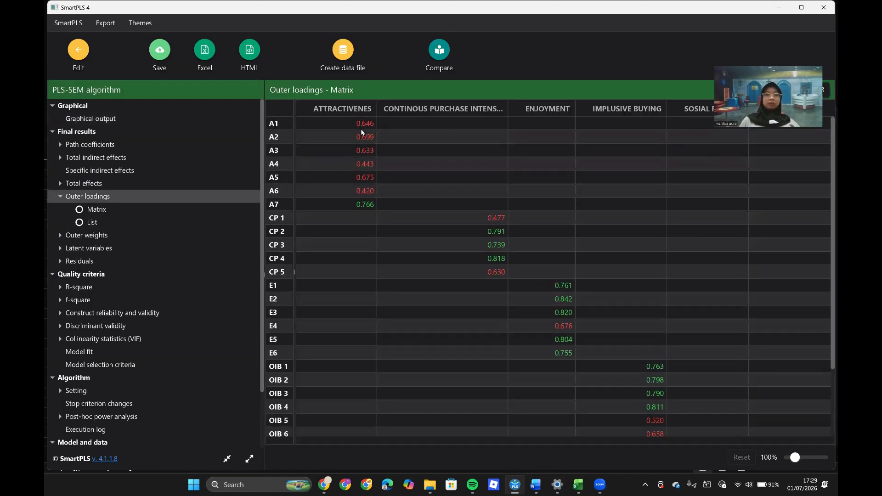
pyautogui.scroll(-3, 381, 193)
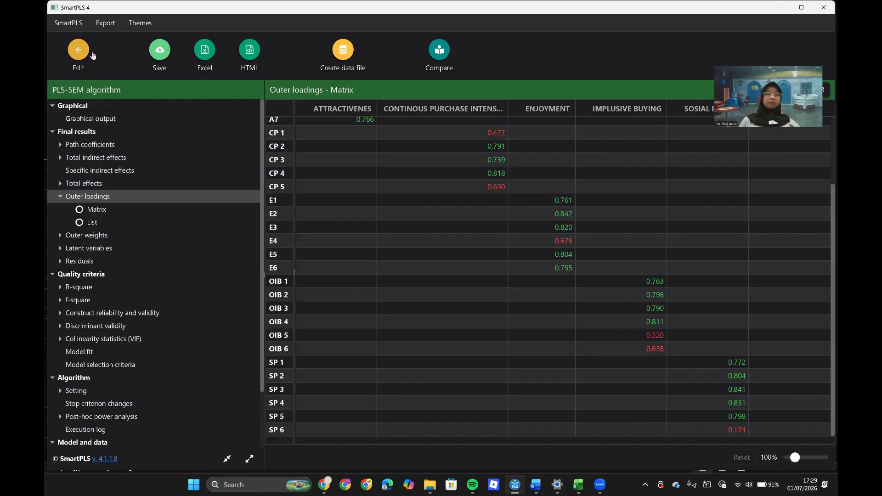
pyautogui.click(91, 54)
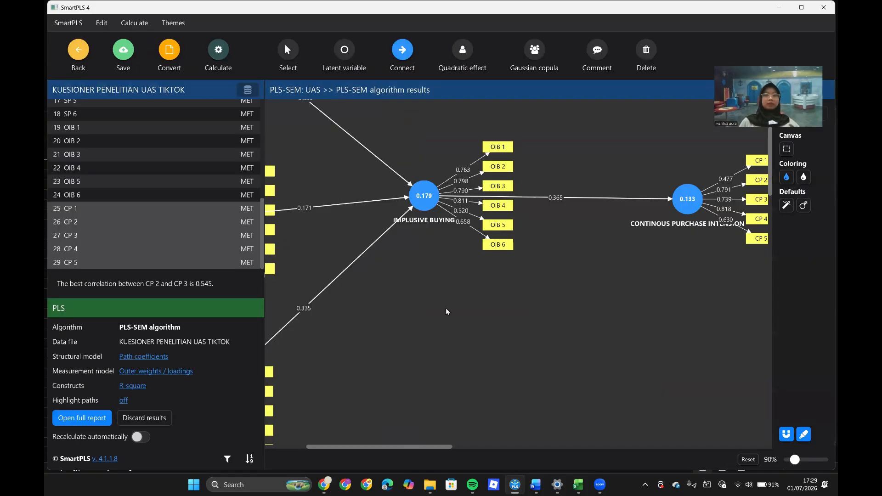
# Step: Delete indicator SP 6 from the SOSIAL PRESENT latent variable
pyautogui.hscroll(-5, 446, 312)
pyautogui.scroll(-3, 447, 312)
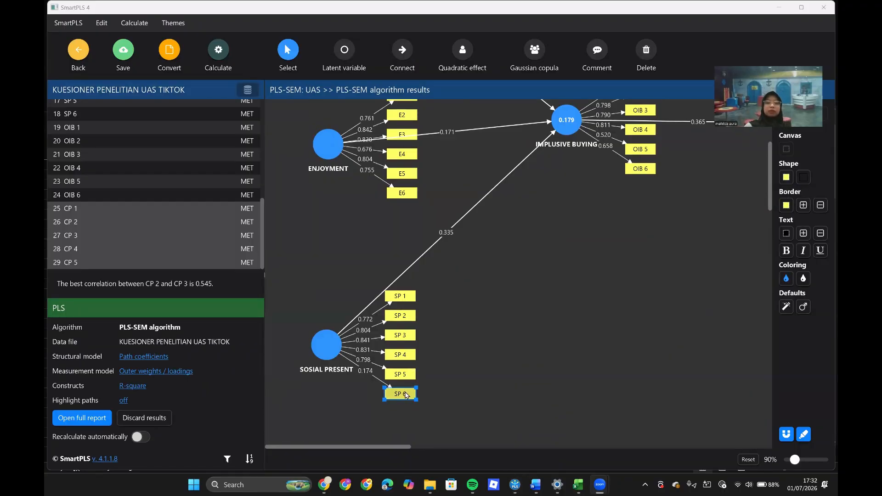
pyautogui.rightClick(405, 396)
pyautogui.click(462, 414)
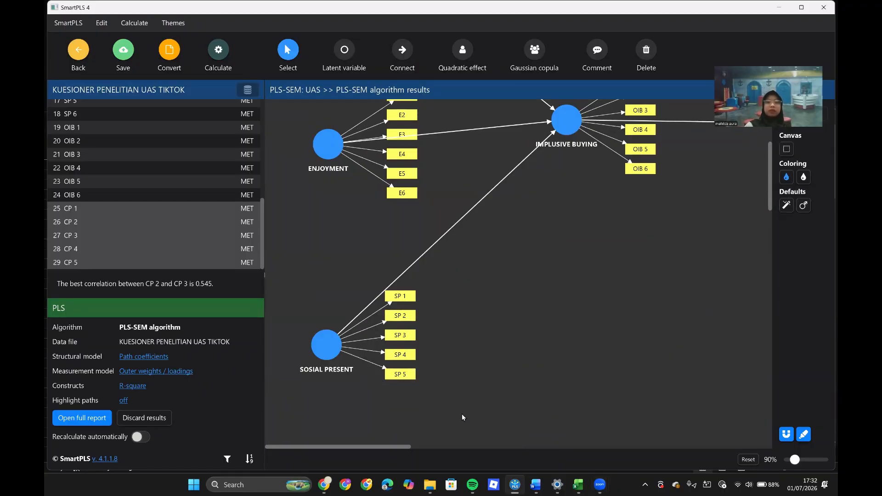
# Step: Recalculate the reduced model with the PLS-SEM algorithm, keeping the Path weighting scheme and Standardized results
pyautogui.click(218, 54)
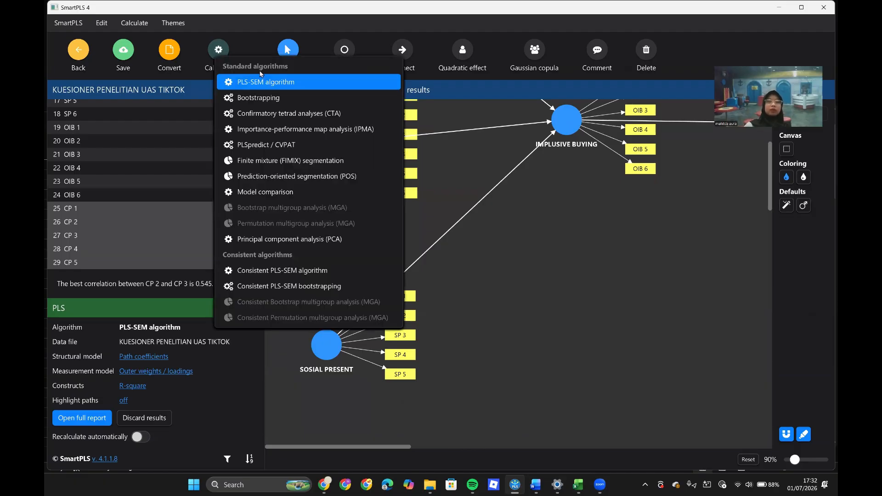
pyautogui.click(268, 82)
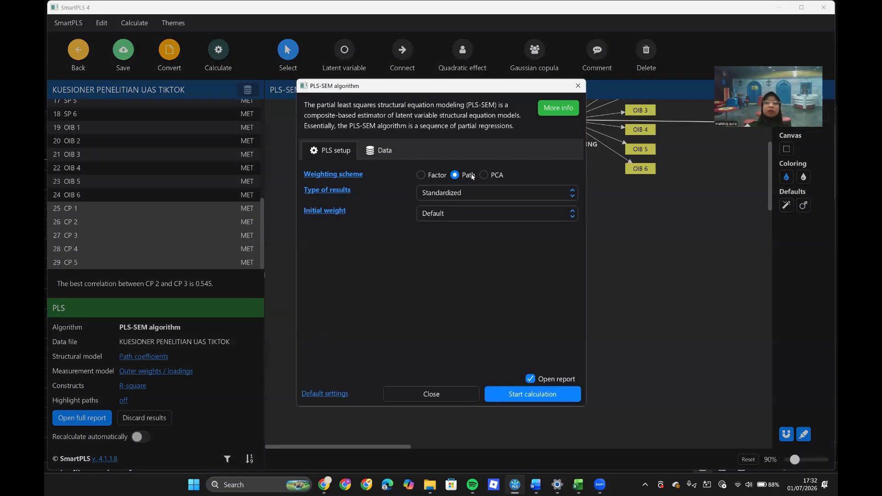
pyautogui.click(533, 395)
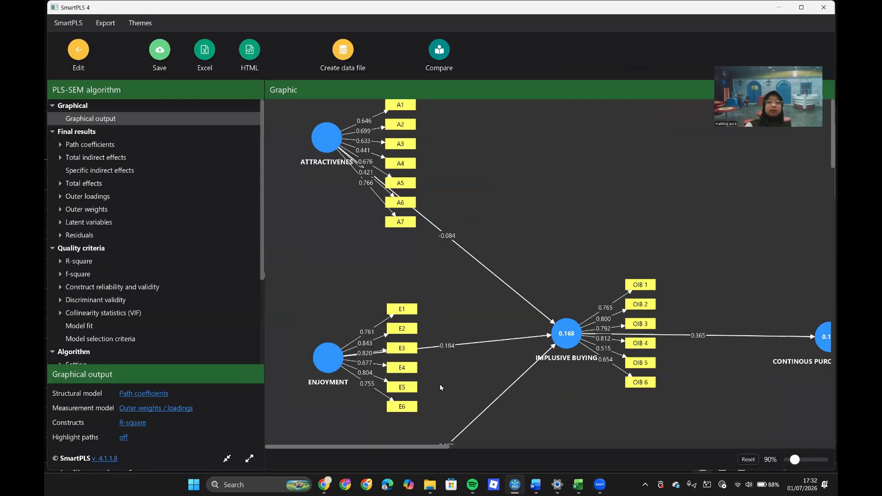
# Step: Review the recalculated outer loadings of all indicators for weak ones, and return to the ENJOYMENT part of the model
pyautogui.click(93, 196)
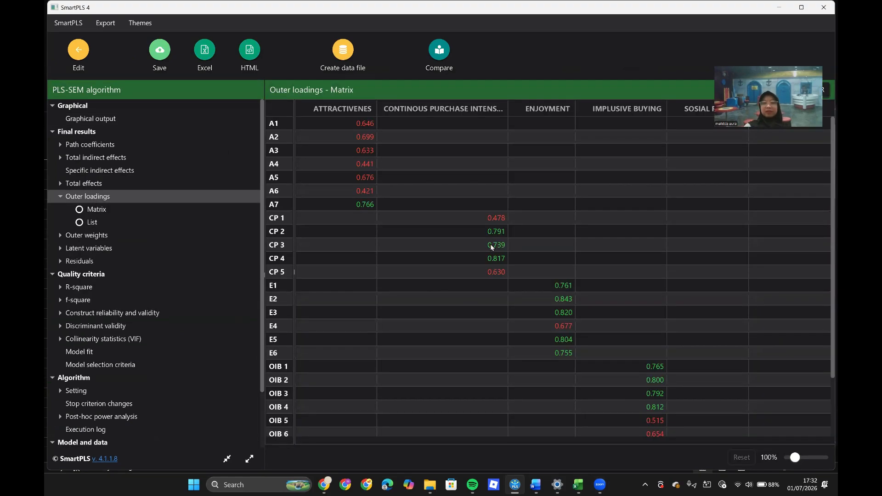
pyautogui.scroll(-3, 565, 339)
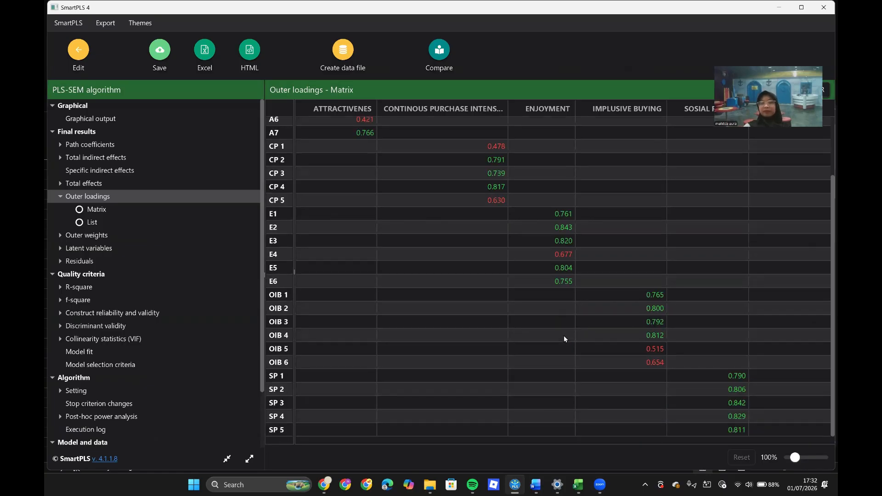
pyautogui.scroll(3, 644, 349)
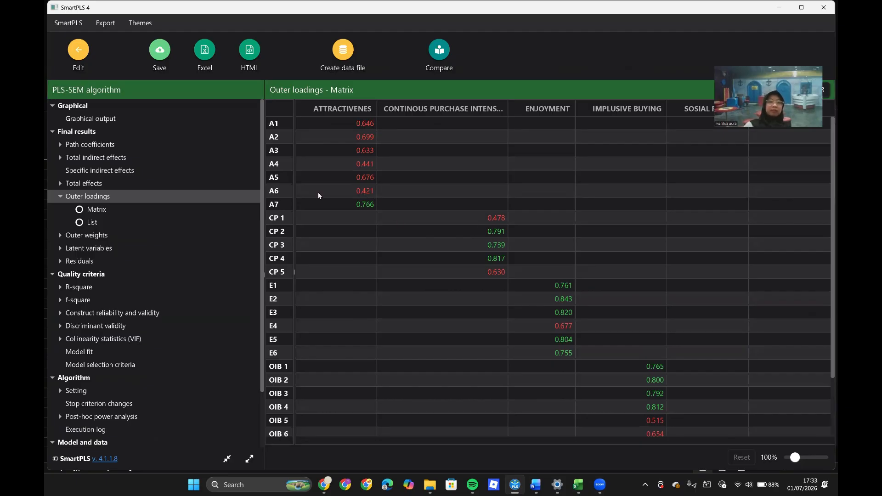
pyautogui.click(78, 49)
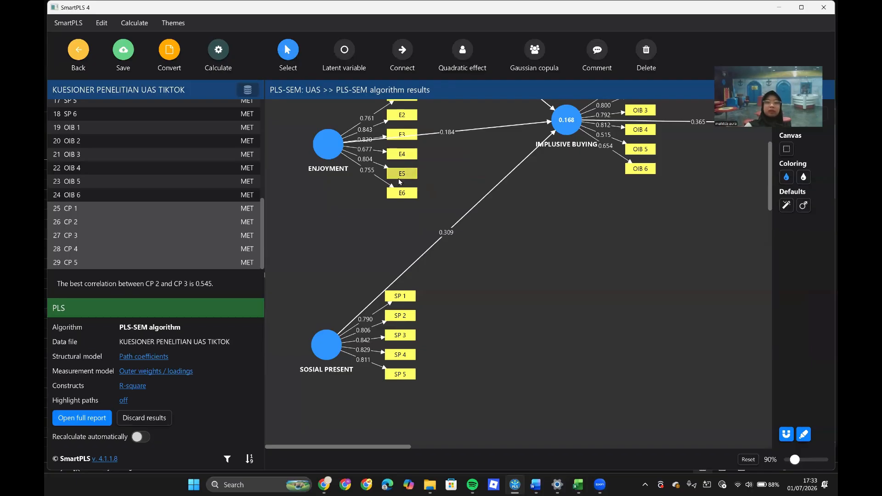
pyautogui.scroll(5, 413, 196)
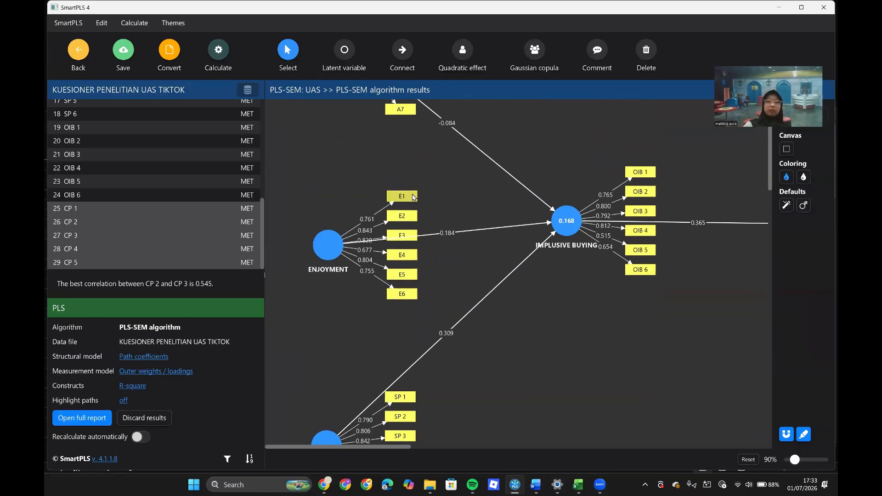
# Step: Delete indicator A6 from the ATTRACTIVENES latent variable and recalculate with the PLS-SEM algorithm, keeping the Path scheme and Standardized results
pyautogui.click(396, 168)
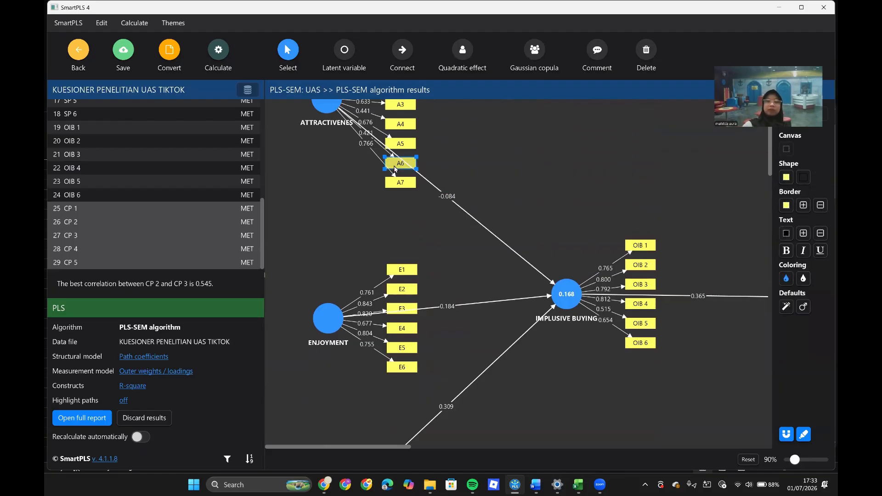
pyautogui.press('Delete')
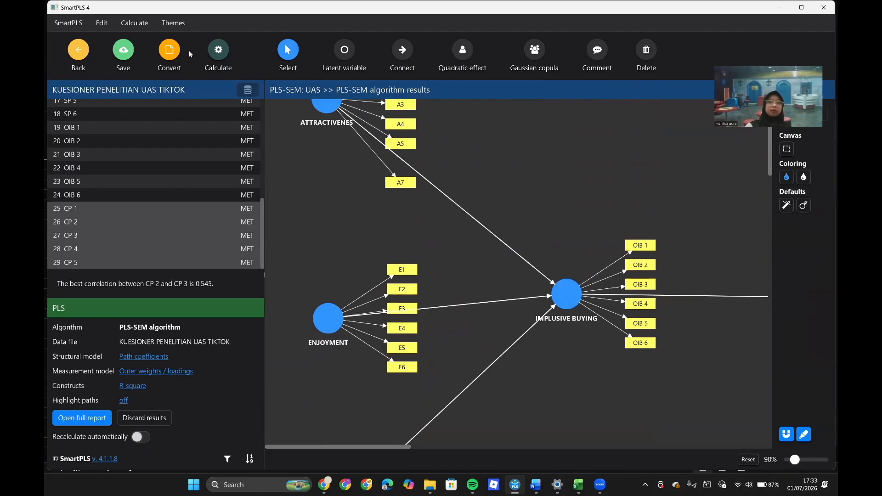
pyautogui.click(217, 53)
pyautogui.click(311, 83)
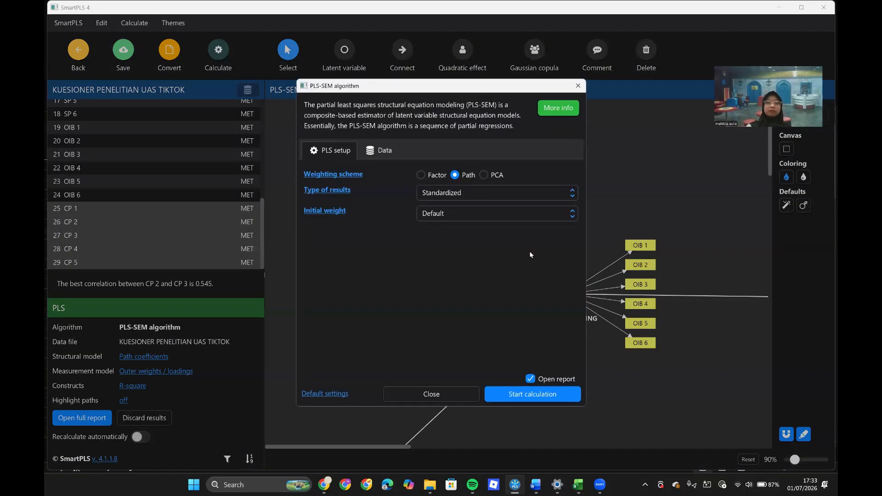
pyautogui.click(543, 396)
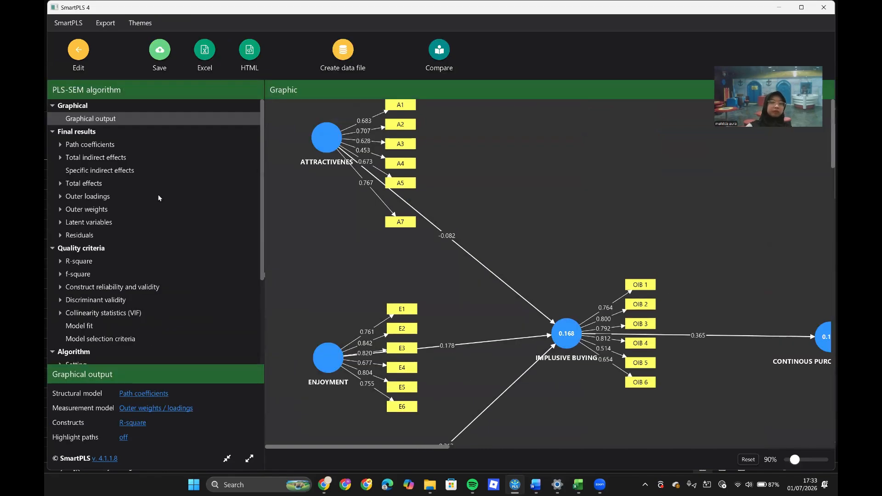
# Step: Review the outer loadings matrix of all constructs for weak indicators, and return to the model
pyautogui.click(92, 196)
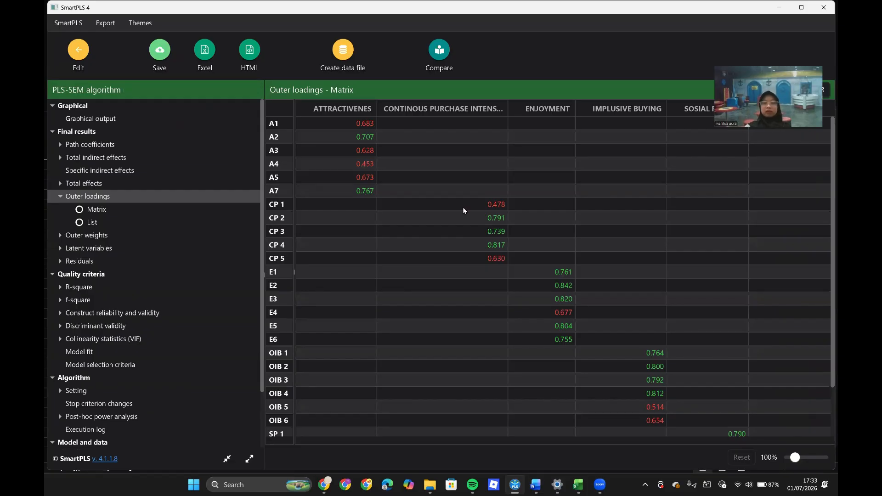
pyautogui.scroll(-2, 463, 211)
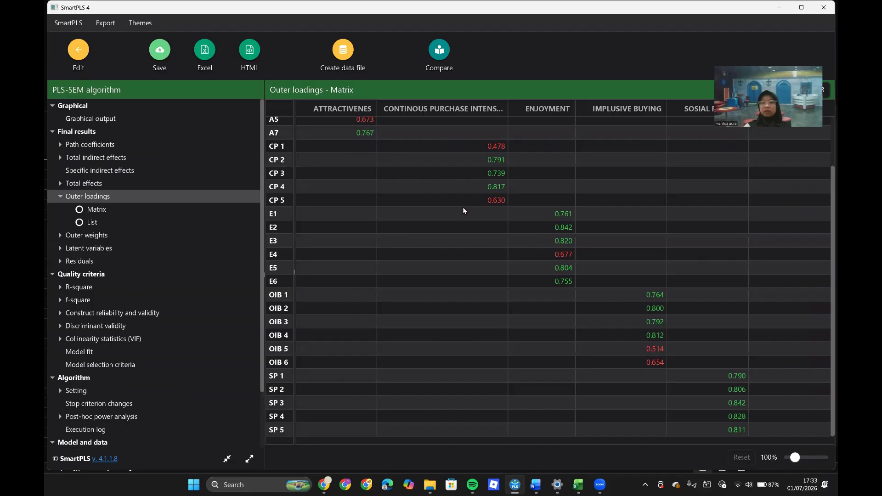
pyautogui.scroll(2, 463, 211)
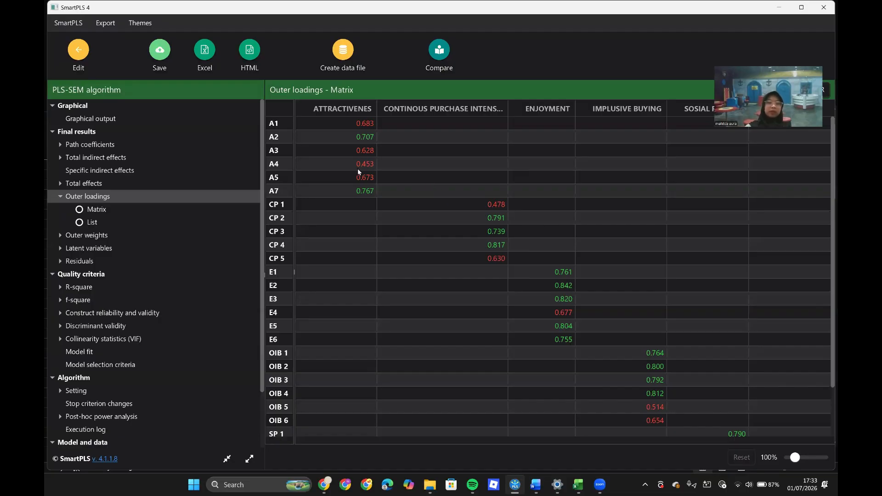
pyautogui.click(82, 52)
# Step: Delete indicator A4 from the ATTRACTIVENES latent variable and rerun the PLS-SEM algorithm with the Path weighting scheme and Standardized results
pyautogui.scroll(1, 406, 205)
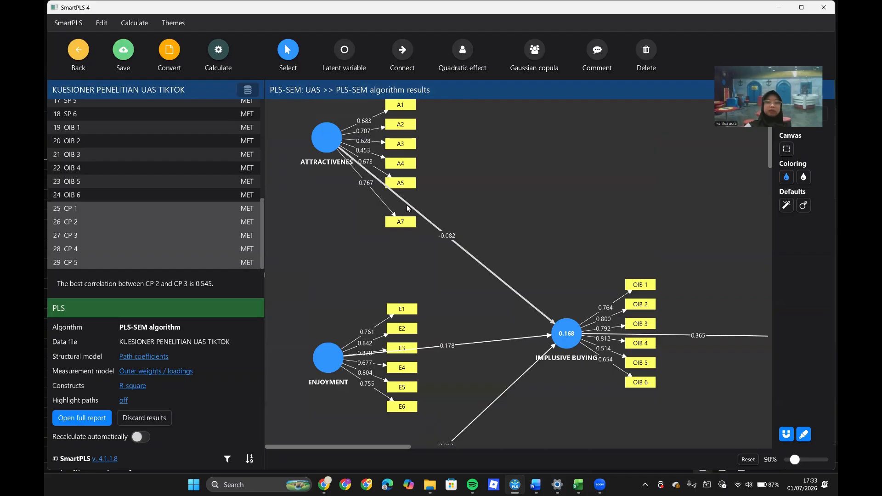
pyautogui.click(409, 164)
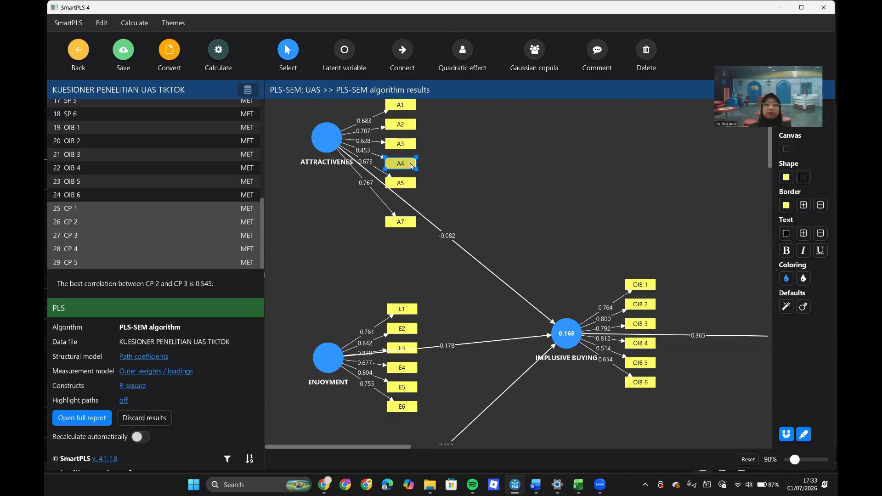
pyautogui.rightClick(412, 166)
pyautogui.click(436, 195)
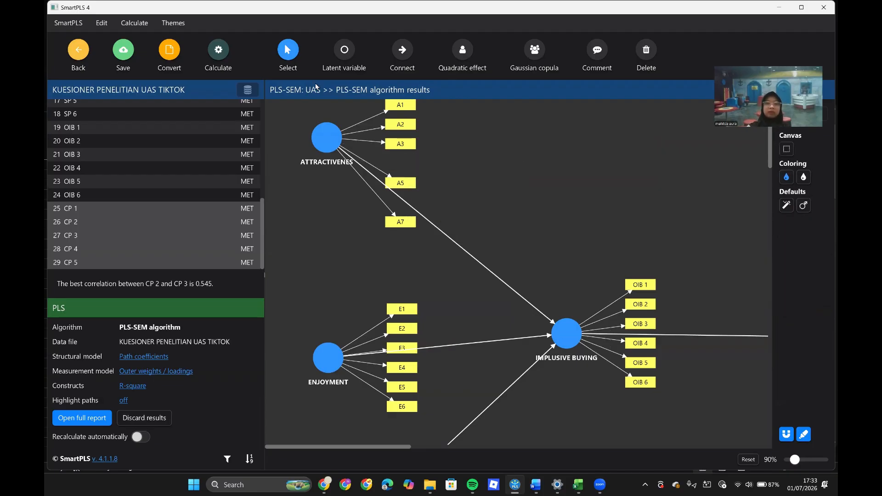
pyautogui.click(220, 50)
pyautogui.click(281, 72)
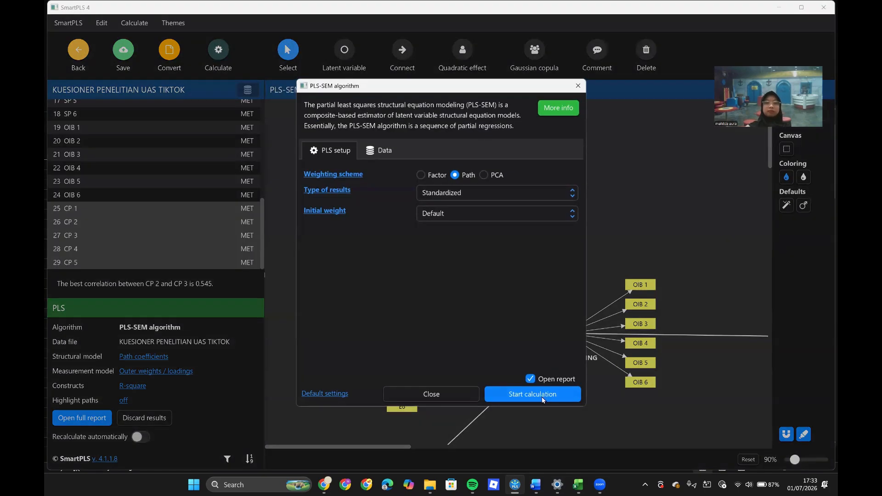
pyautogui.click(540, 395)
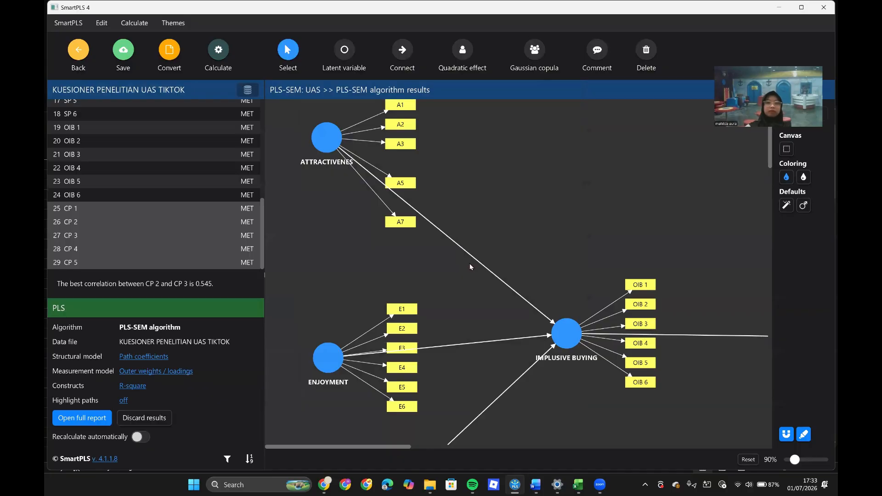
# Step: Check the recalculated outer loadings matrix for remaining weak indicators, and return to the model
pyautogui.click(153, 196)
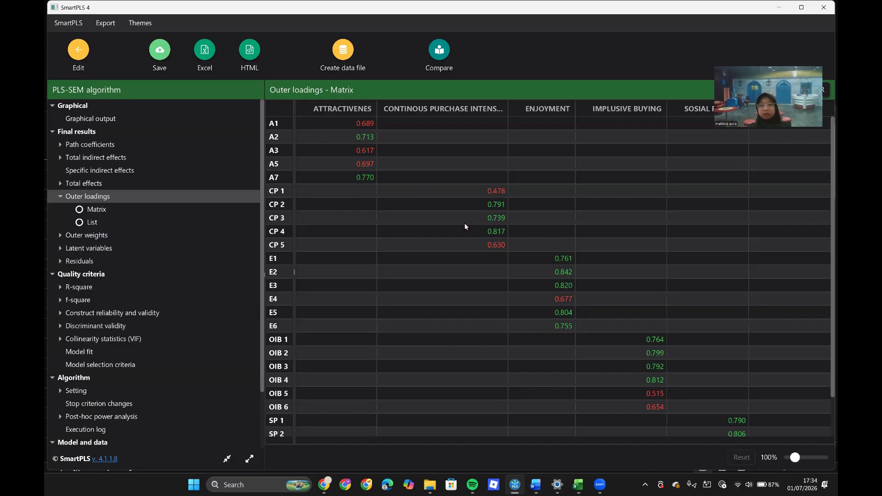
pyautogui.scroll(-1, 465, 225)
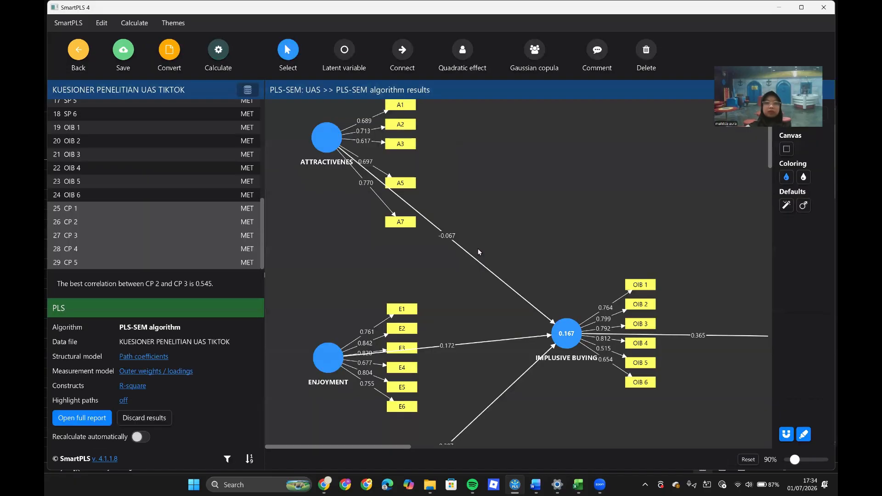
# Step: Delete indicator CP 1 from the CONTINOUS PURCHASE INTENSION latent variable and recalculate the model with the PLS-SEM algorithm
pyautogui.scroll(-5, 435, 321)
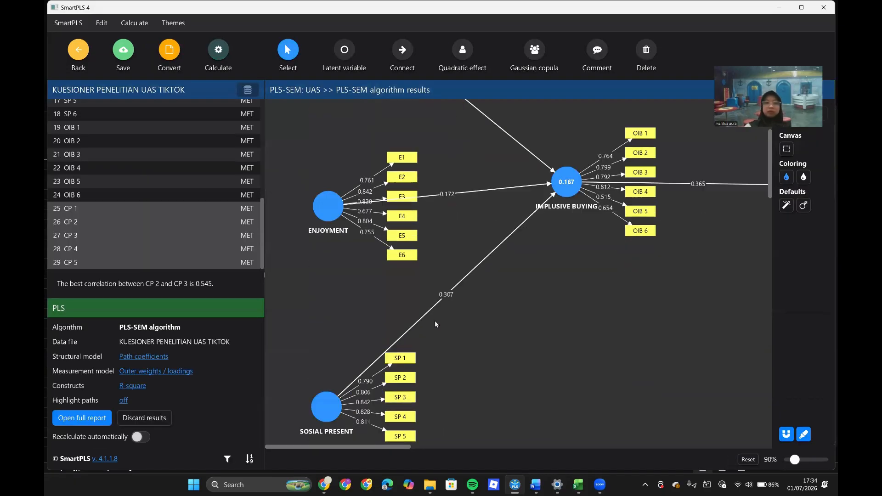
pyautogui.hscroll(5, 549, 263)
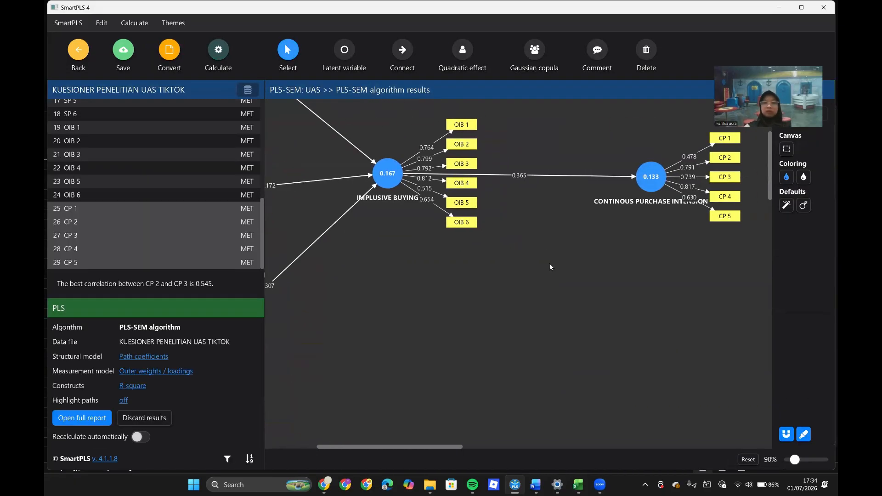
pyautogui.scroll(2, 550, 263)
pyautogui.click(734, 223)
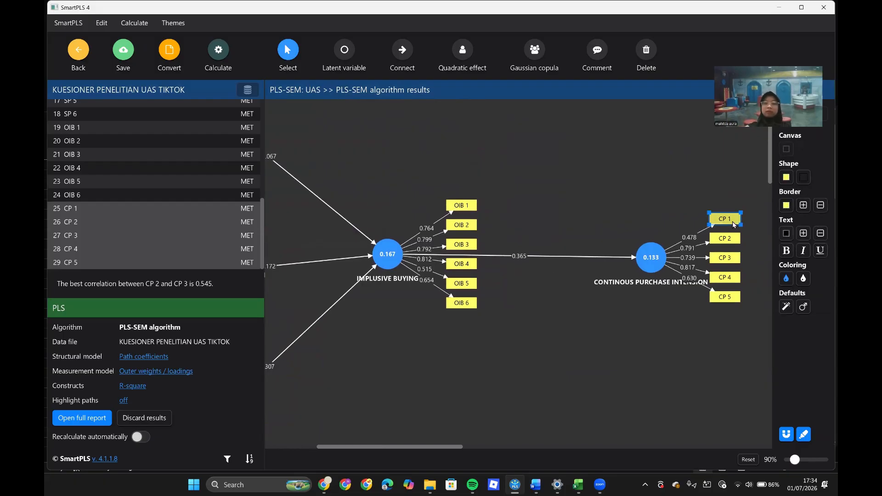
pyautogui.rightClick(732, 222)
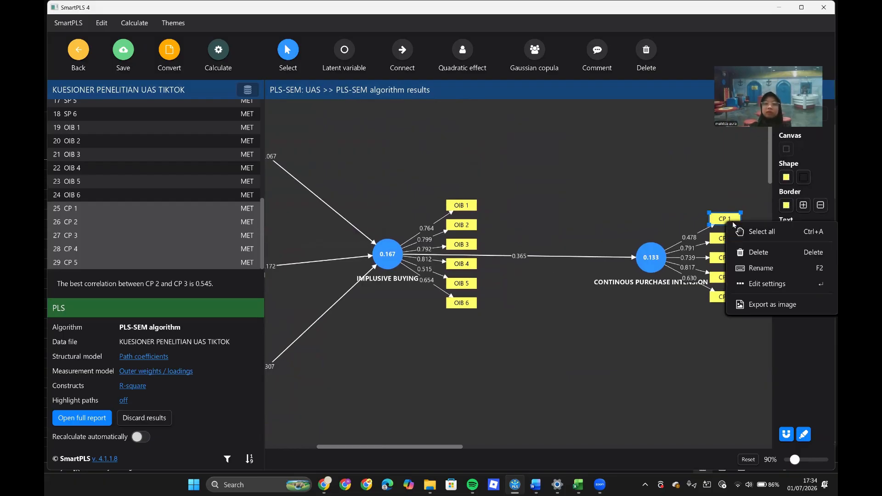
pyautogui.click(751, 252)
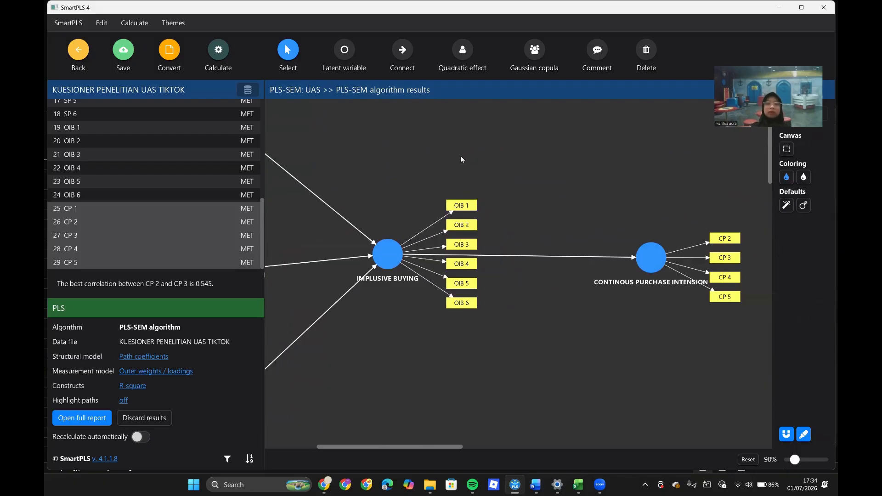
pyautogui.click(215, 54)
pyautogui.click(365, 79)
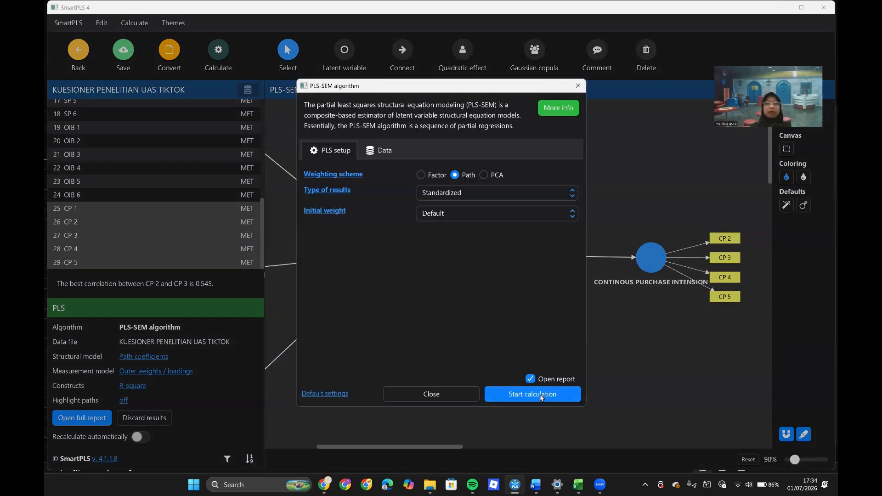
pyautogui.click(541, 396)
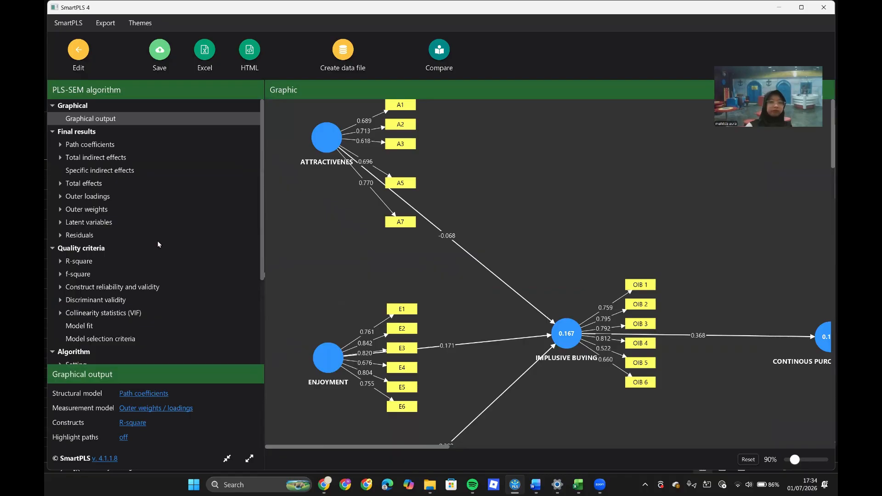
# Step: Examine the new outer loadings matrix across all constructs, and return to the model
pyautogui.click(140, 184)
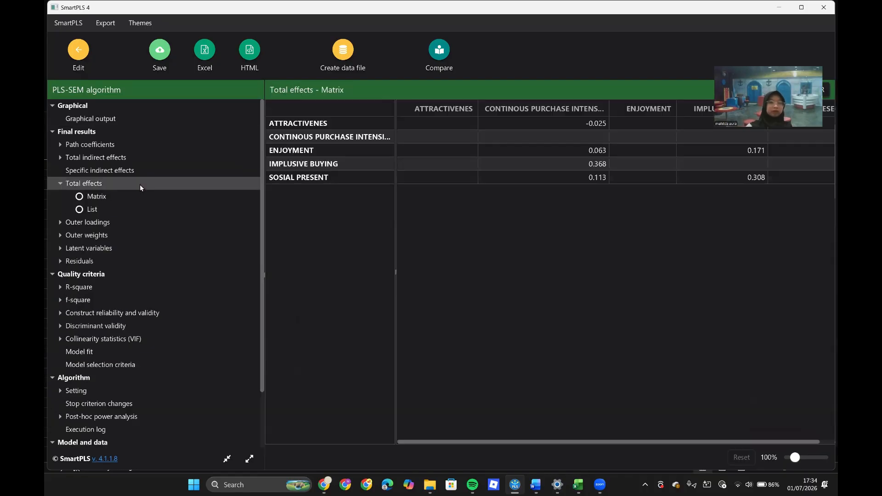
pyautogui.click(157, 224)
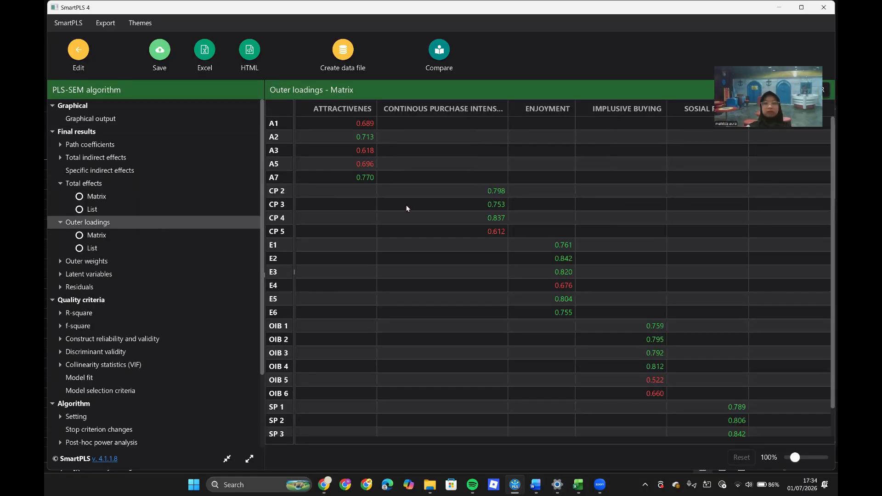
pyautogui.scroll(-1, 406, 209)
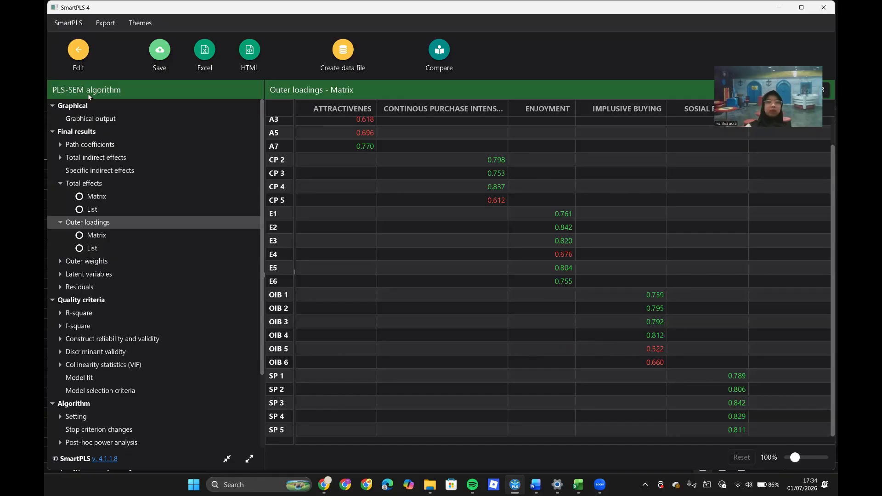
pyautogui.click(78, 51)
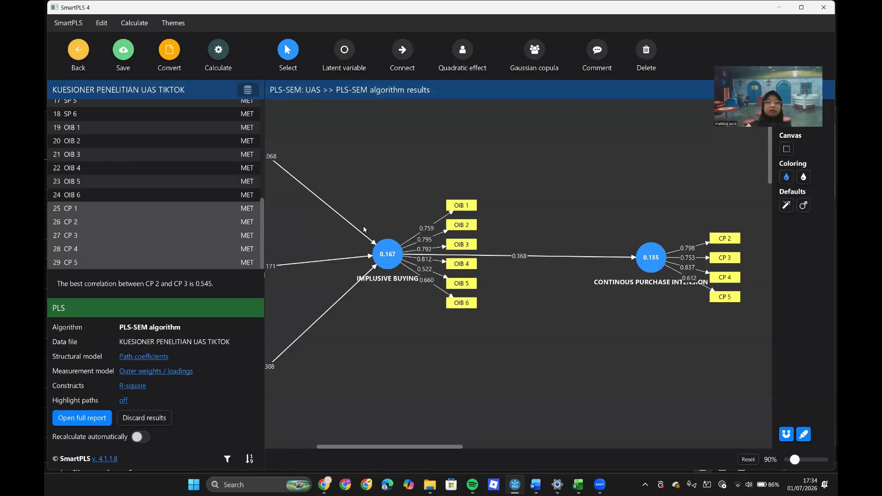
# Step: Delete indicator OIB 5 from the IMPLUSIVE BUYING latent variable and recalculate the model with the PLS-SEM algorithm
pyautogui.click(476, 284)
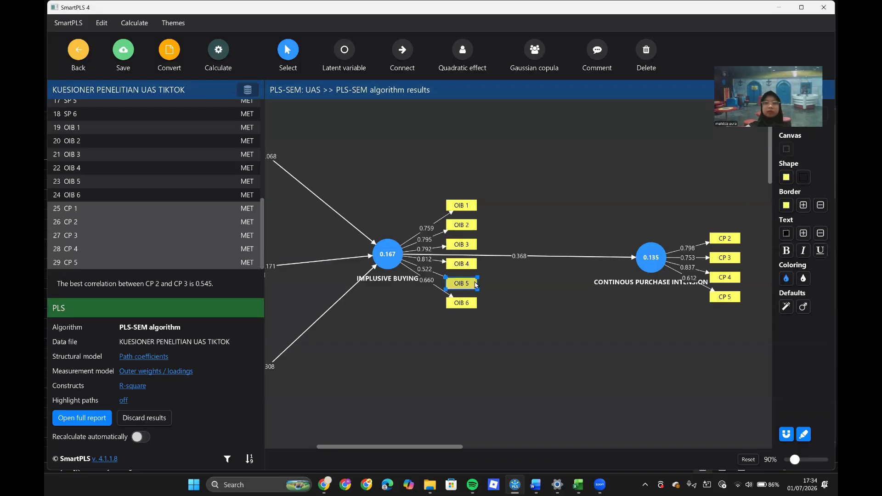
pyautogui.rightClick(476, 284)
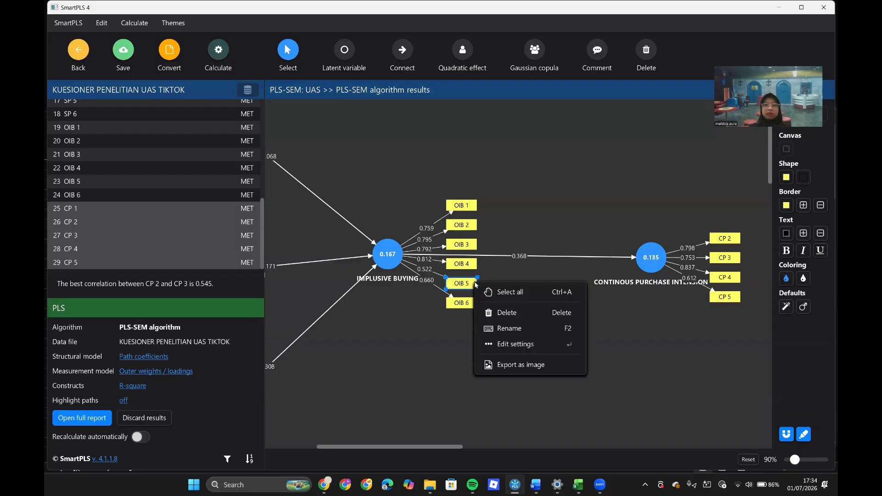
pyautogui.click(549, 314)
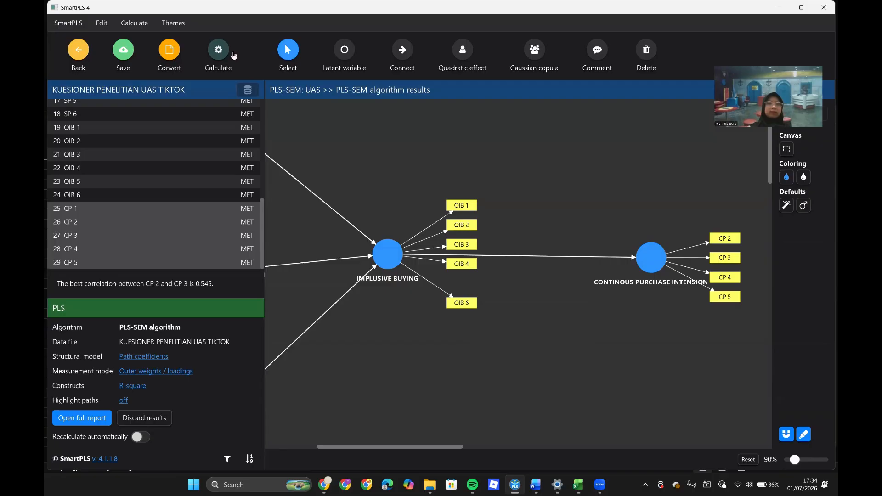
pyautogui.click(220, 55)
pyautogui.click(279, 87)
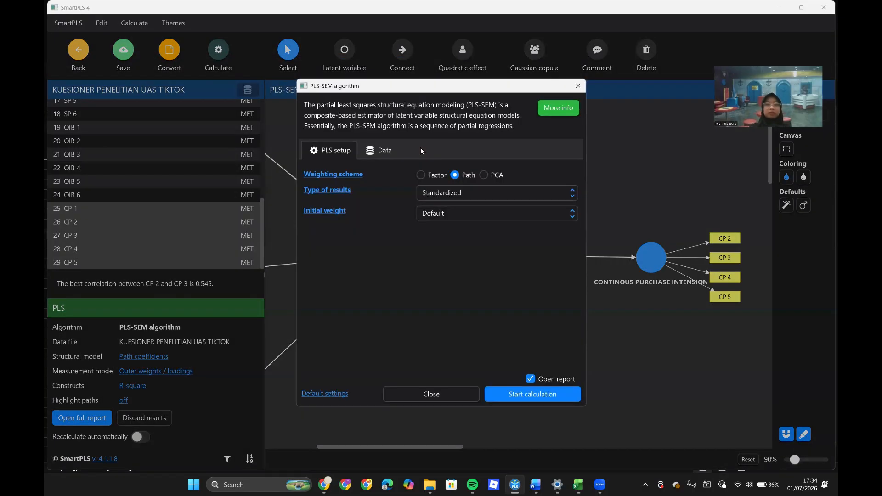
pyautogui.click(515, 394)
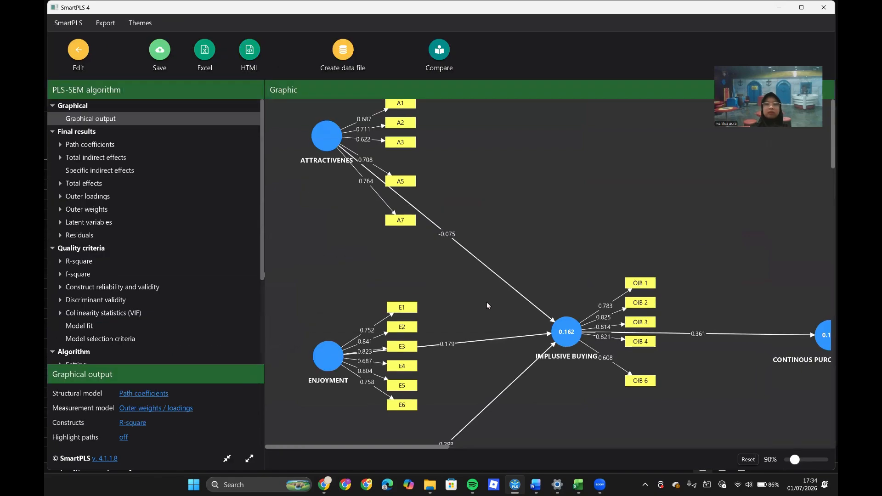
# Step: Review the outer loadings matrix of the reduced model for weak indicators, and return to the model
pyautogui.click(98, 210)
pyautogui.click(98, 197)
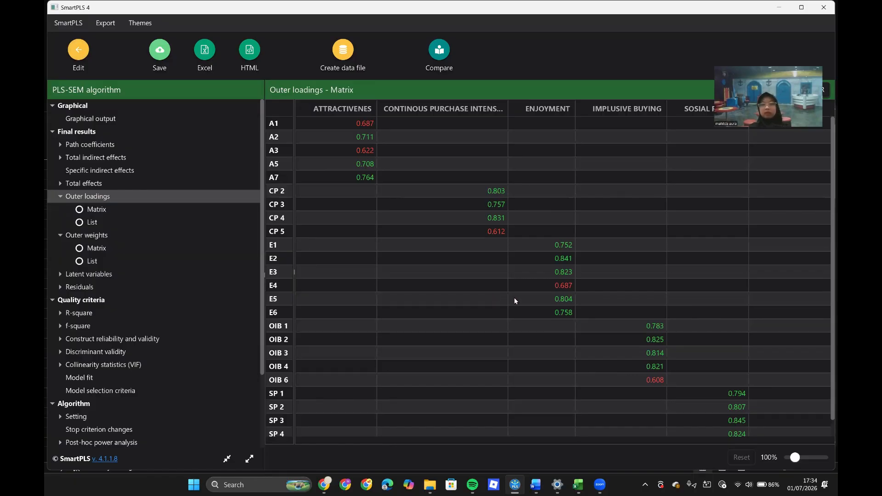
pyautogui.scroll(-1, 574, 325)
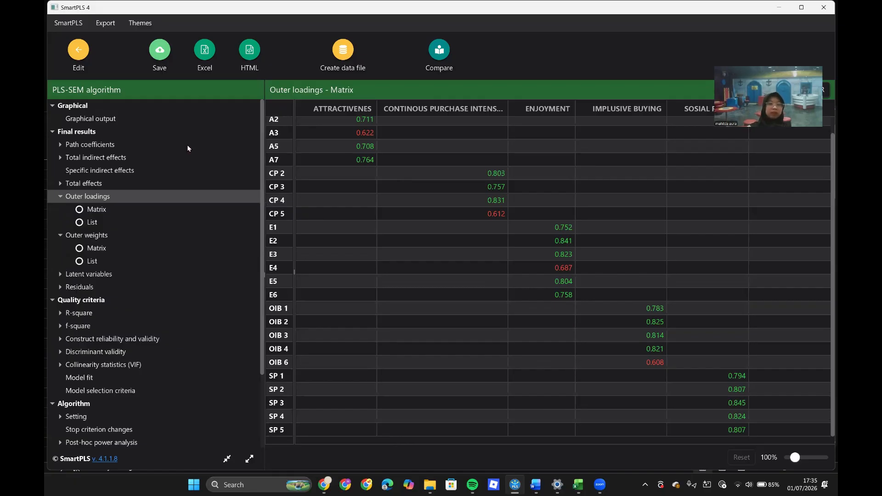
pyautogui.click(84, 52)
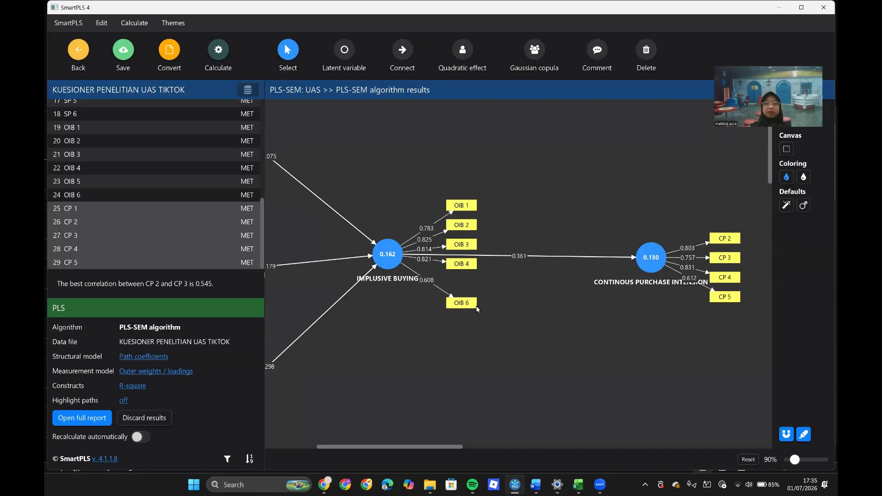
# Step: Delete indicator OIB 6 from the IMPLUSIVE BUYING latent variable
pyautogui.click(474, 308)
pyautogui.rightClick(474, 308)
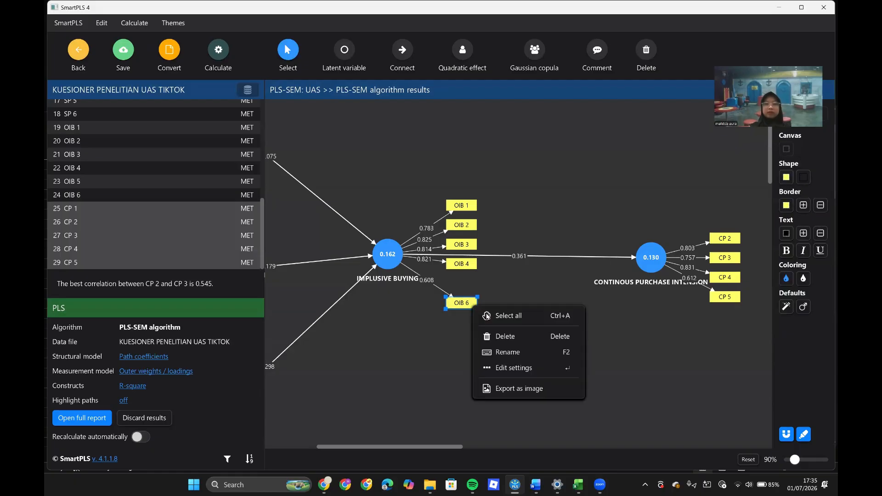
pyautogui.click(523, 337)
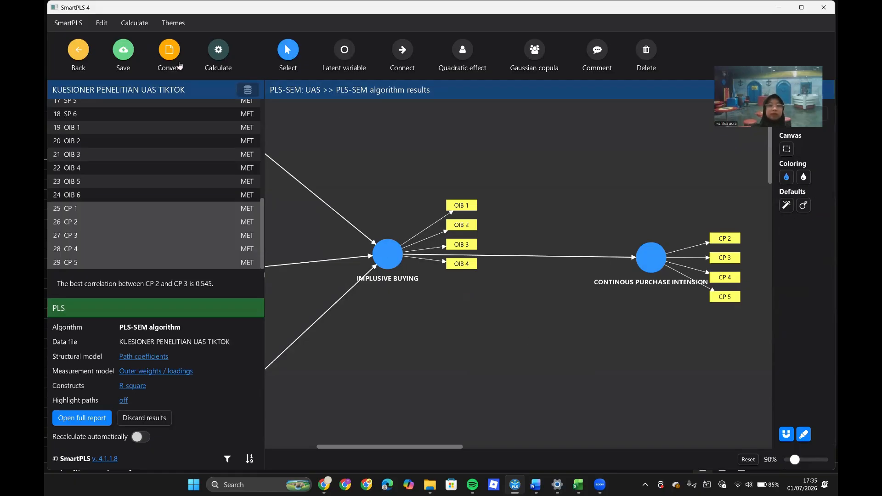
# Step: Recalculate the model with the PLS-SEM algorithm and examine the outer loadings matrix for weak indicators
pyautogui.click(225, 52)
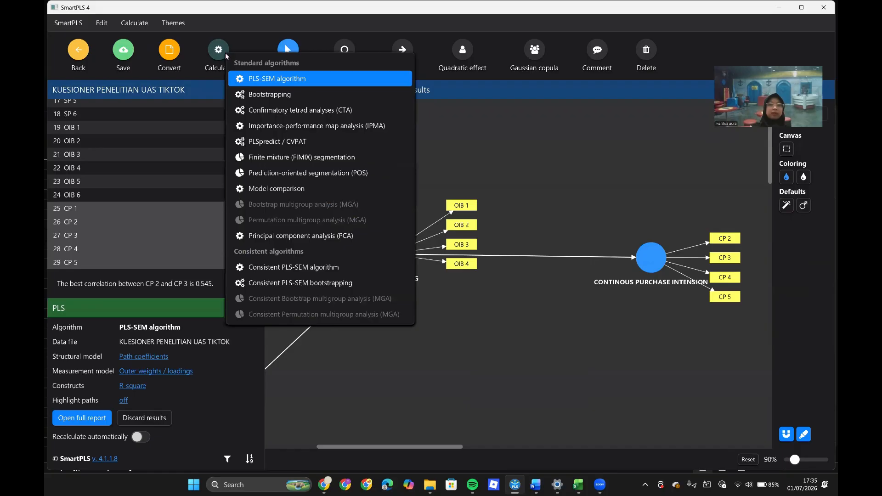
pyautogui.click(310, 78)
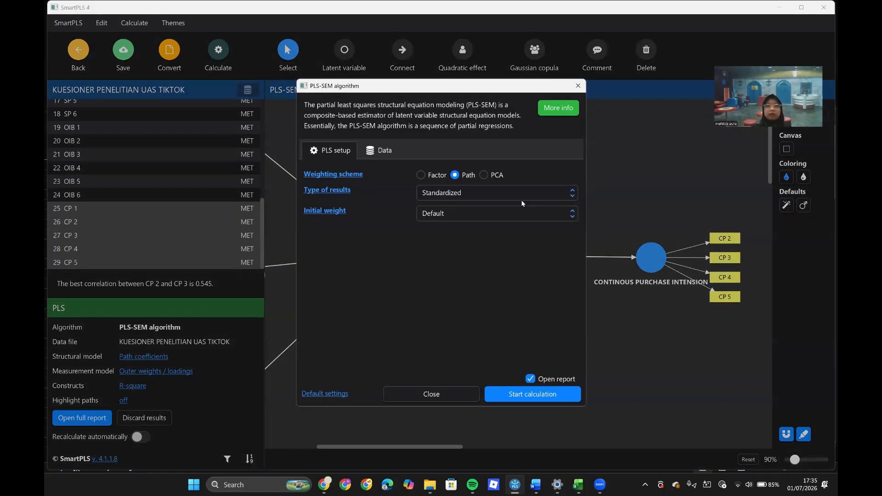
pyautogui.click(555, 398)
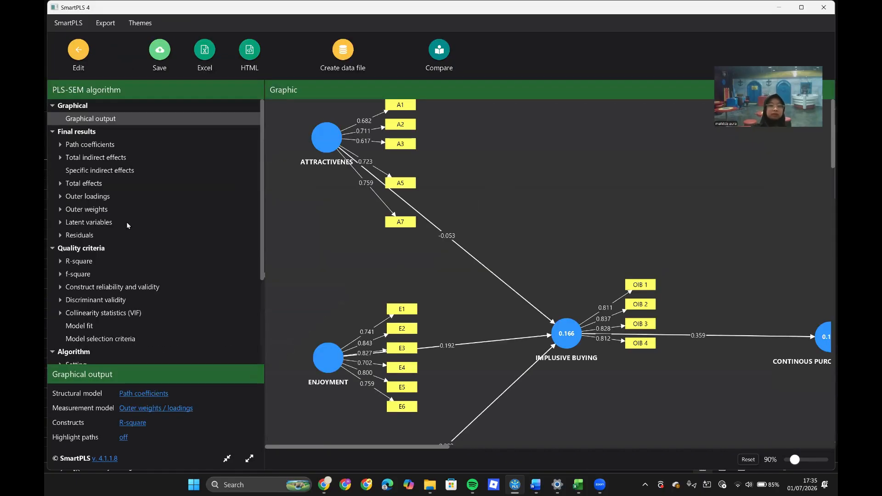
pyautogui.click(92, 197)
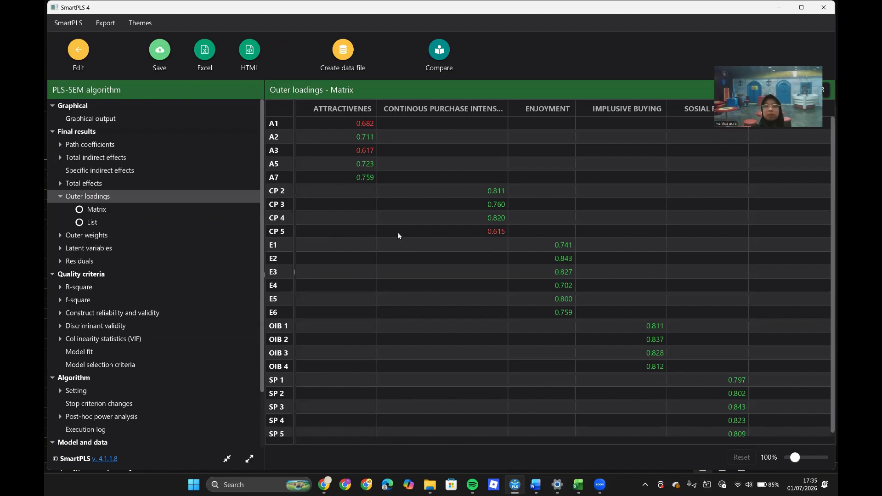
# Step: Return to the model and delete indicator CP 5 from the CONTINOUS PURCHASE INTENSION latent variable
pyautogui.click(79, 49)
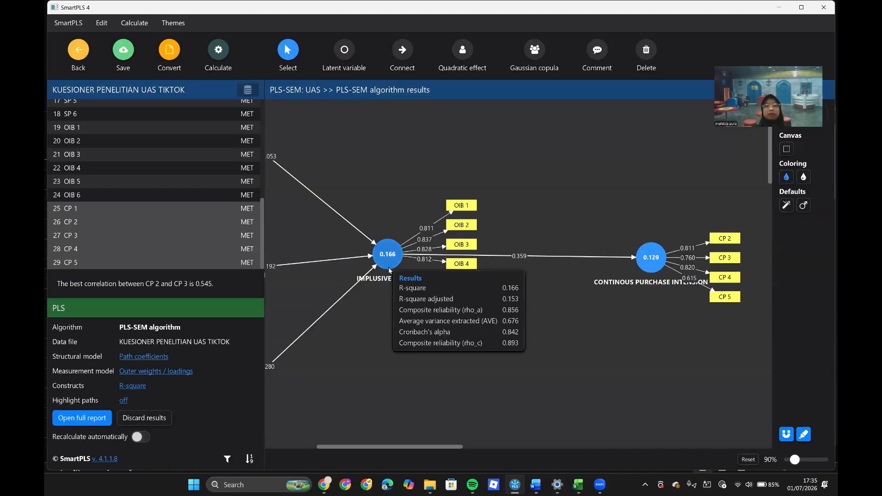
pyautogui.scroll(-2, 389, 269)
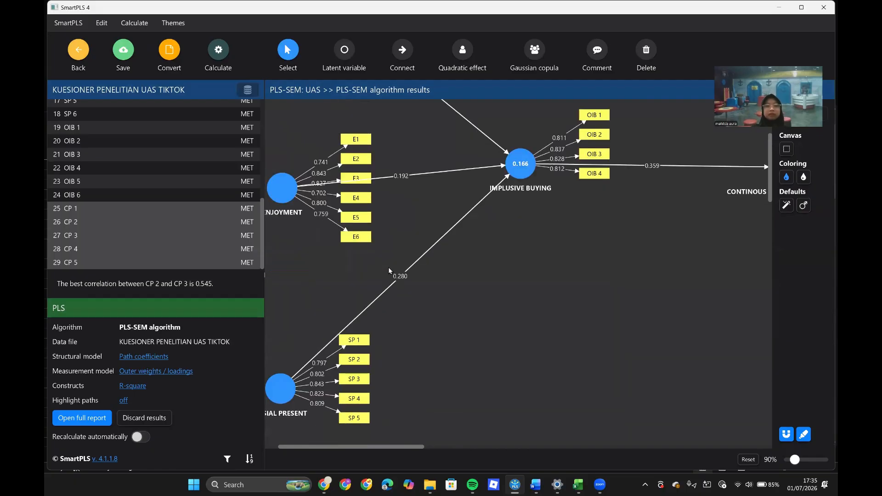
pyautogui.hscroll(3, 388, 267)
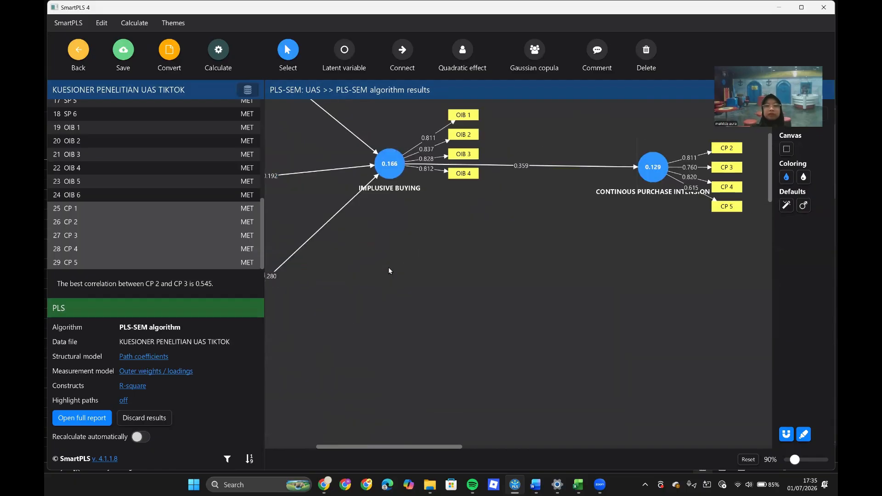
pyautogui.click(726, 208)
pyautogui.rightClick(726, 208)
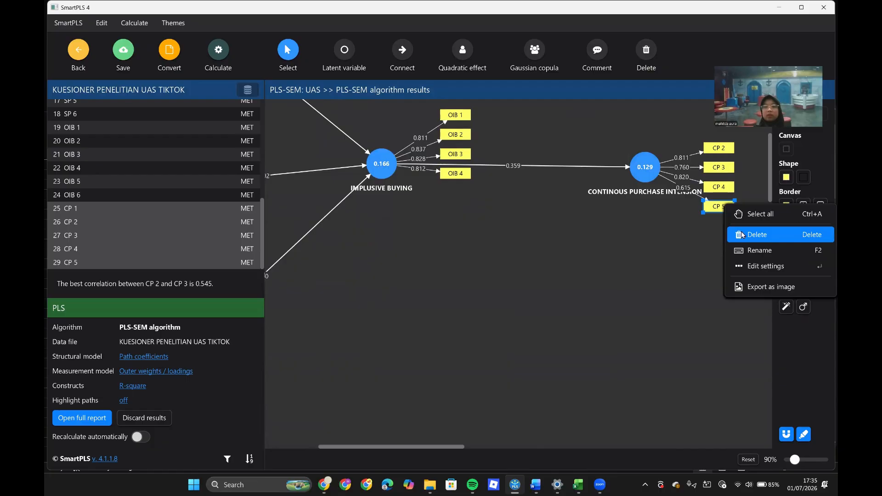
pyautogui.click(743, 233)
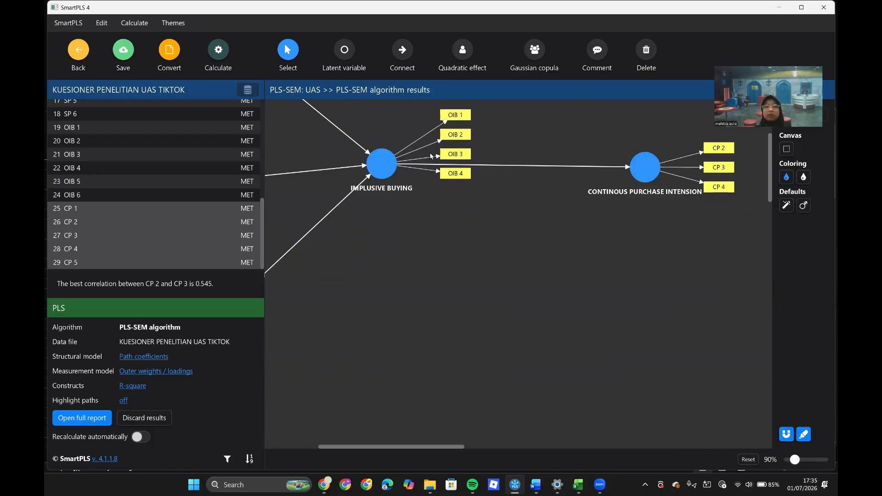
# Step: Rerun the PLS-SEM algorithm on the model without CP 5 and review its outer loadings matrix
pyautogui.click(221, 65)
pyautogui.click(312, 93)
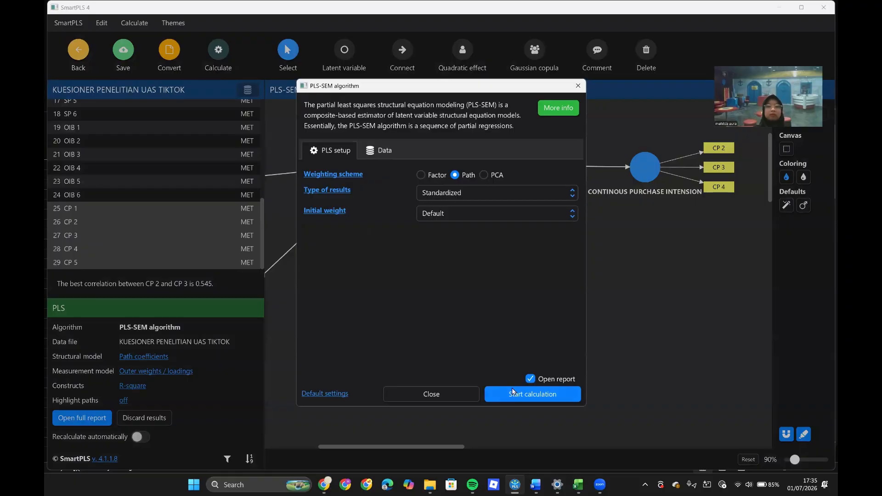
pyautogui.click(512, 389)
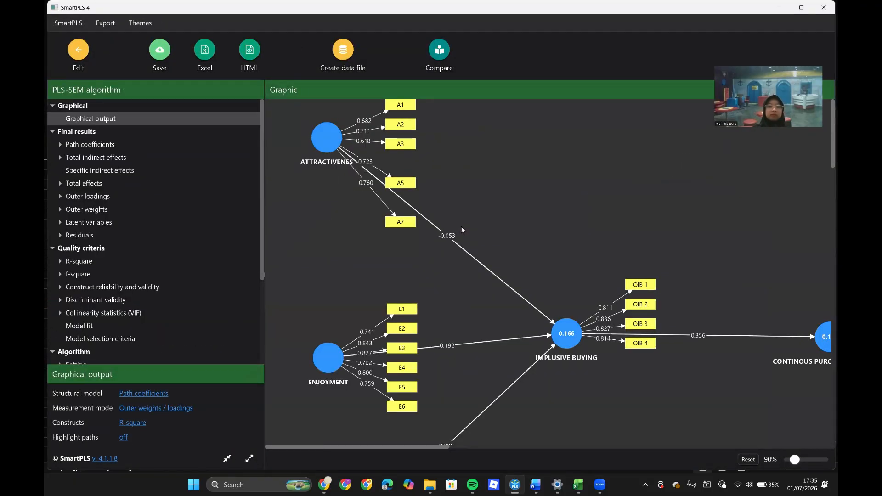
pyautogui.click(104, 196)
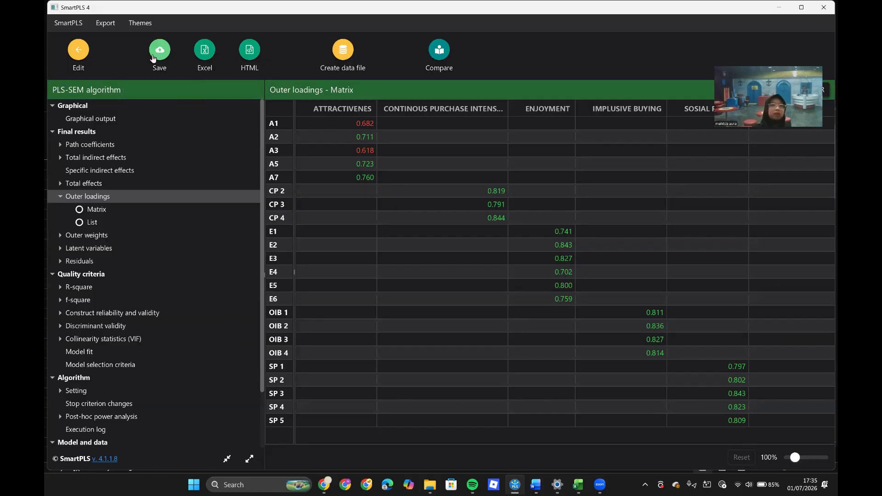
# Step: Return to the model and delete indicator A3 from the ATTRACTIVENES latent variable
pyautogui.click(78, 50)
pyautogui.hscroll(-4, 375, 180)
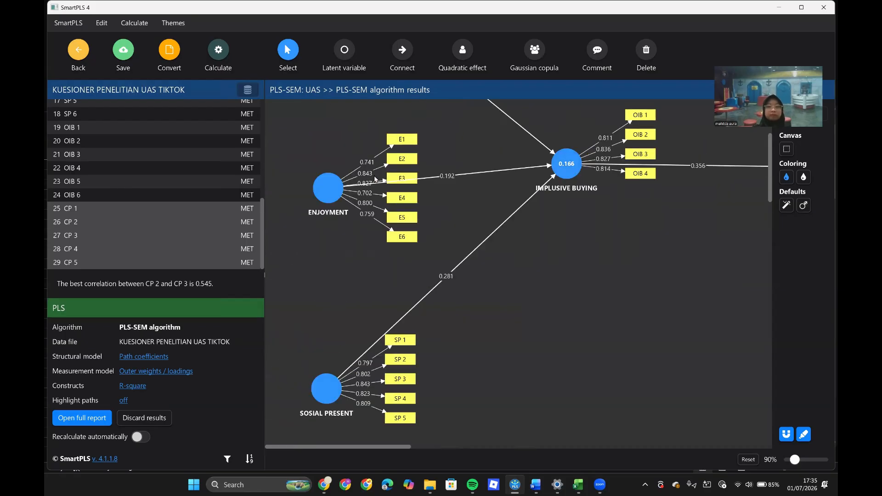
pyautogui.scroll(4, 375, 179)
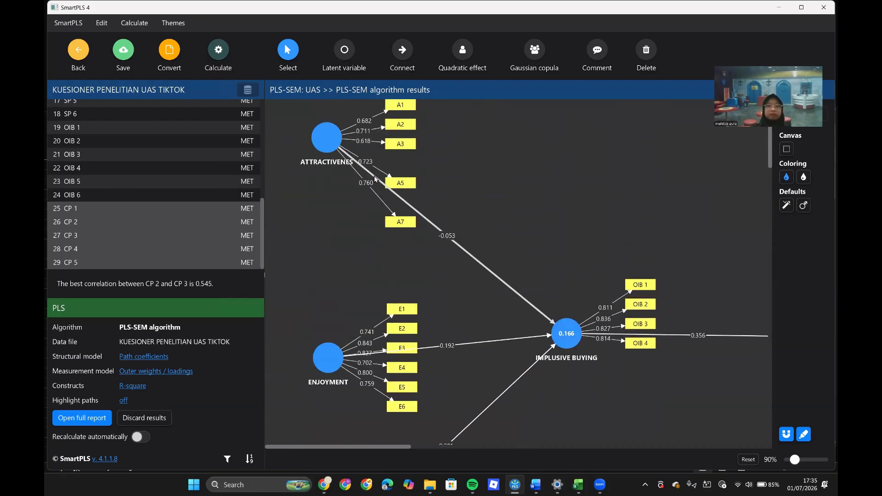
pyautogui.click(413, 146)
pyautogui.rightClick(413, 146)
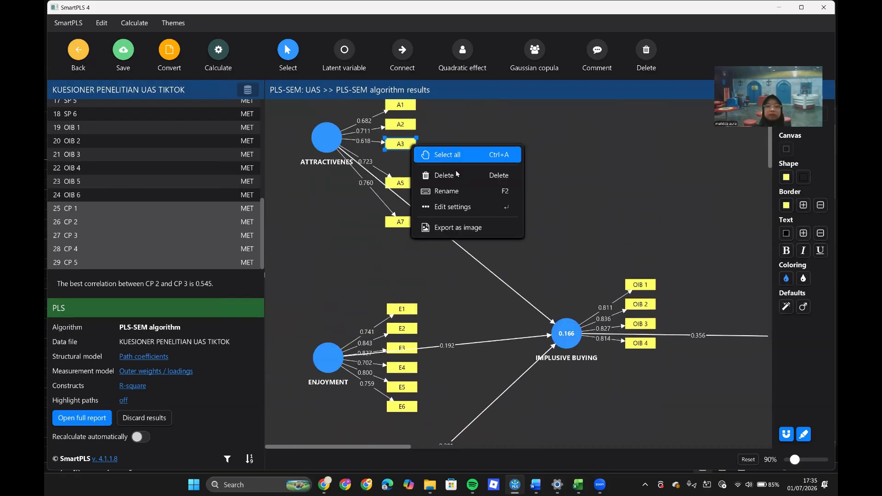
pyautogui.click(456, 173)
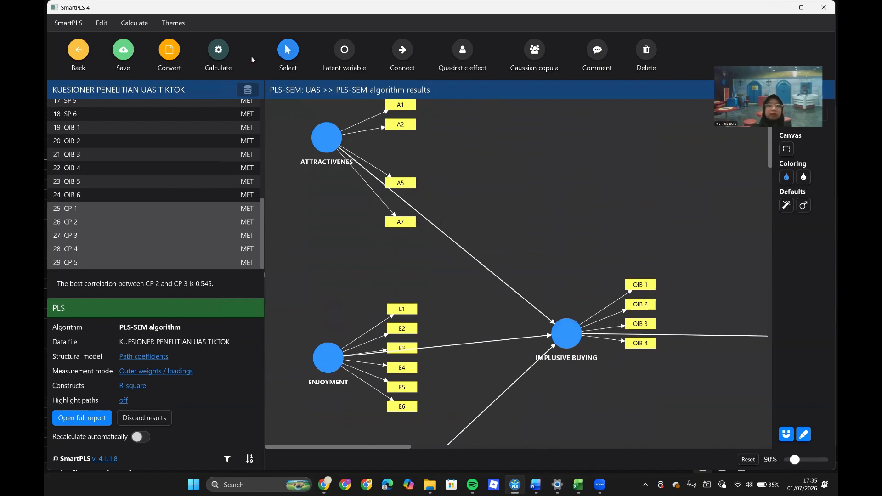
# Step: Rerun the PLS-SEM algorithm on the model without A3 and check the outer loadings matrix
pyautogui.click(228, 59)
pyautogui.click(309, 78)
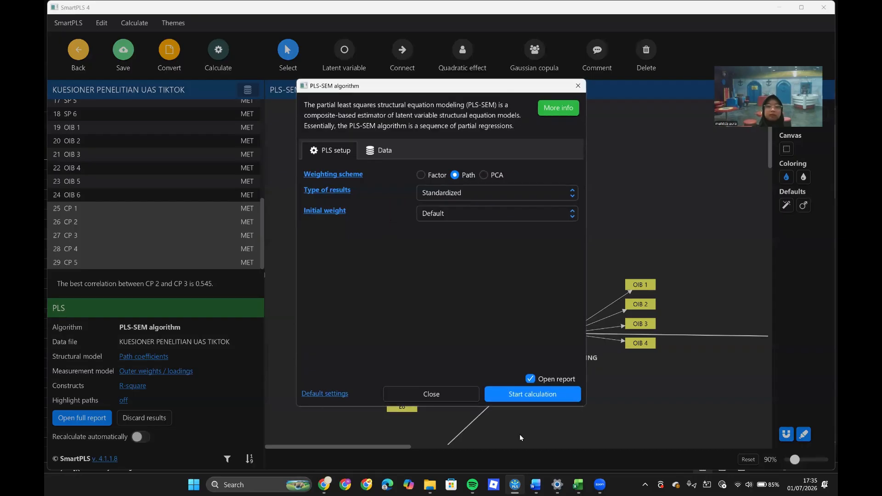
pyautogui.click(513, 396)
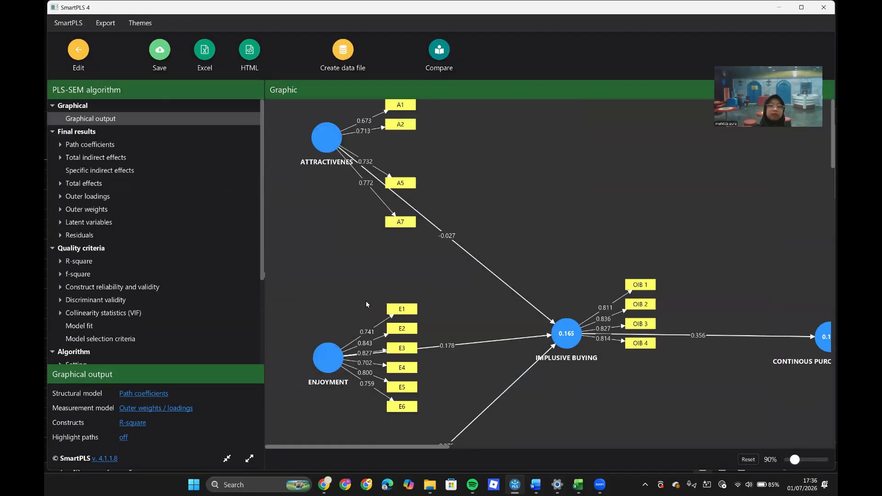
pyautogui.click(101, 198)
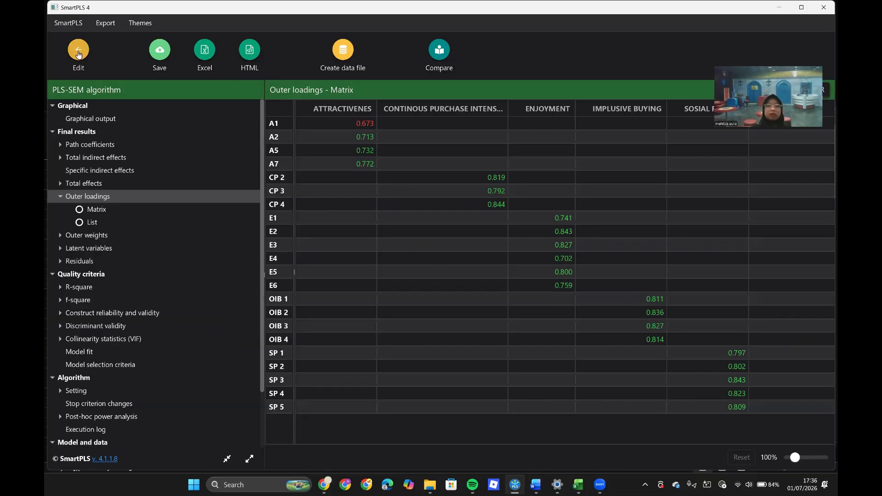
# Step: Return to the model and delete indicator A1 from the ATTRACTIVENES latent variable
pyautogui.click(75, 54)
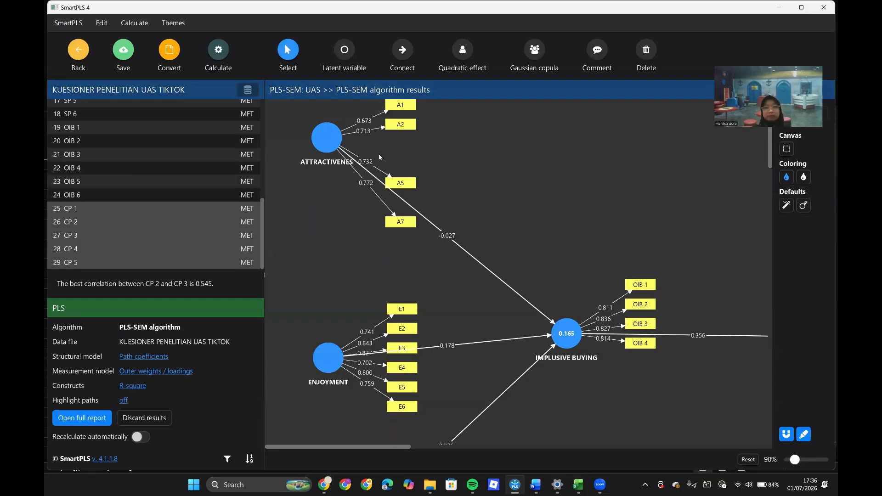
pyautogui.moveTo(407, 109); pyautogui.dragTo(408, 112)
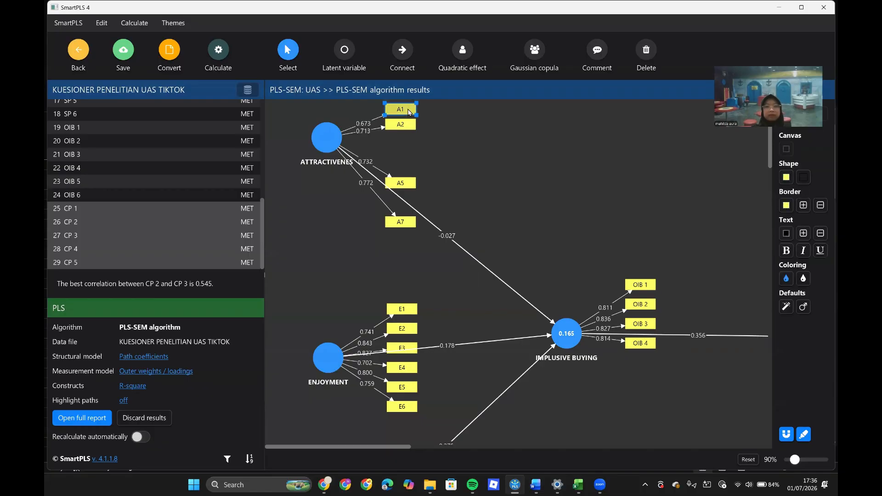
pyautogui.rightClick(408, 112)
pyautogui.click(461, 139)
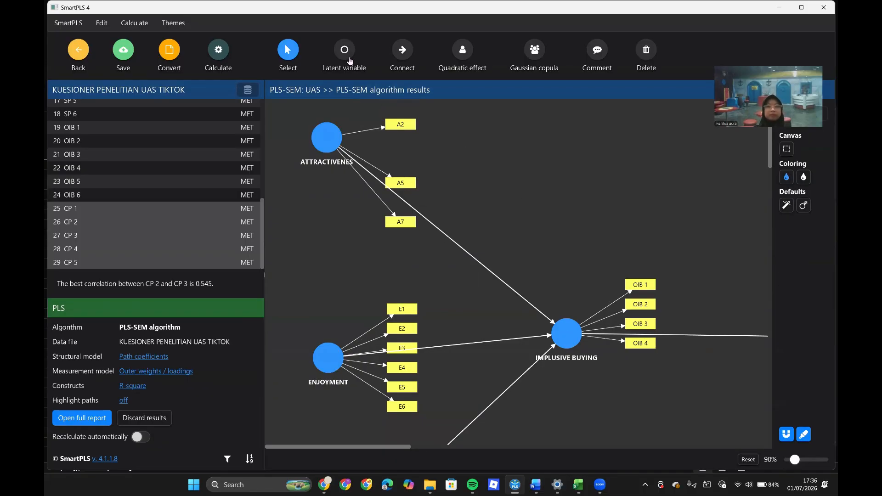
pyautogui.click(519, 30)
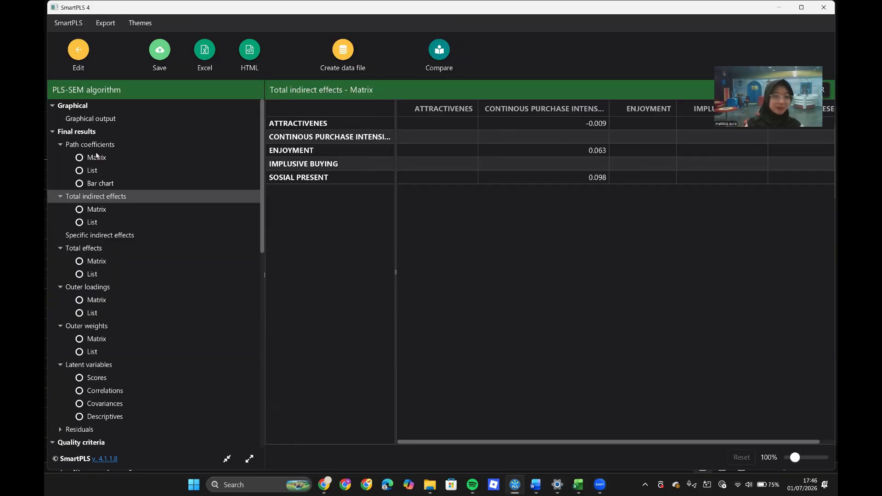
# Step: Examine the recalculated model's outer loadings matrix and the R-square overview of the endogenous constructs
pyautogui.click(96, 290)
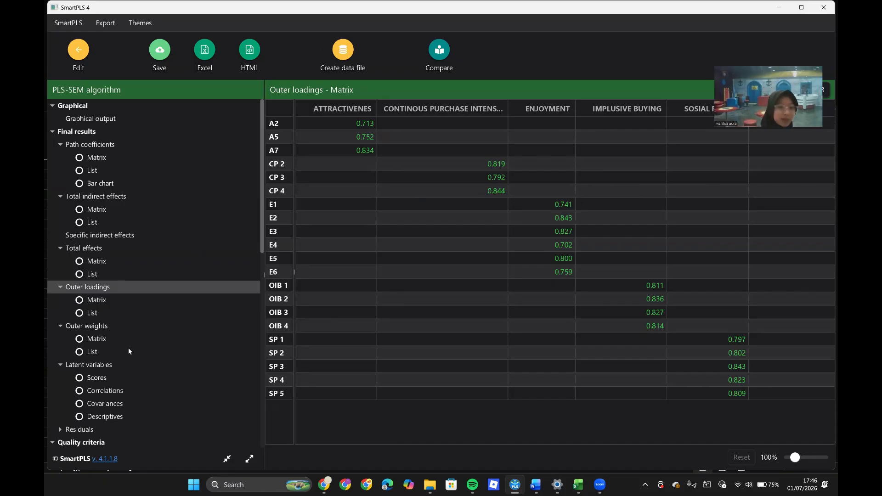
pyautogui.scroll(-3, 128, 351)
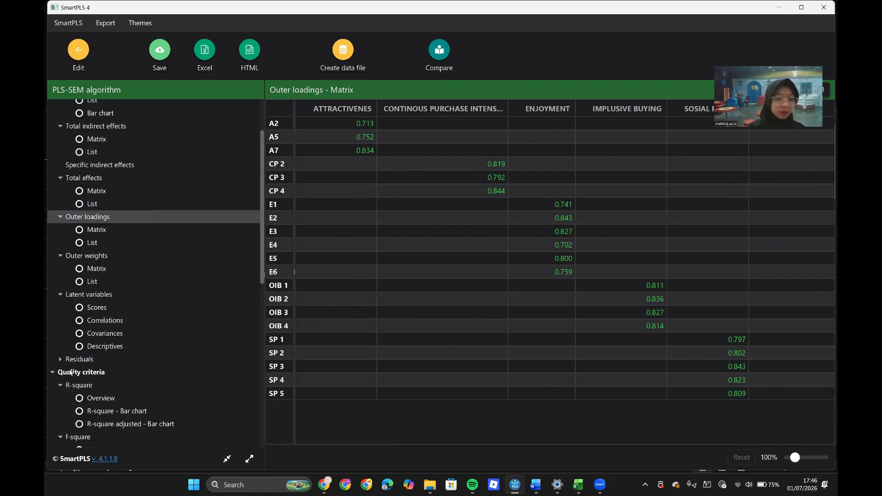
pyautogui.scroll(-2, 123, 384)
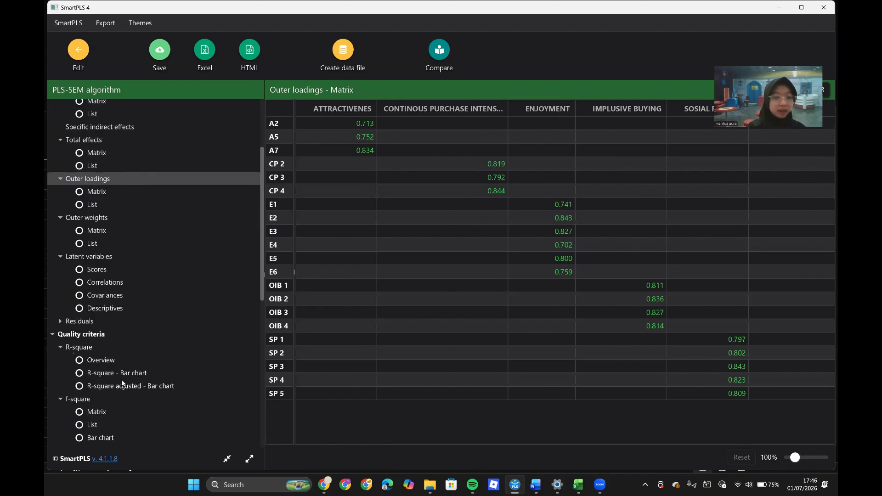
pyautogui.click(90, 347)
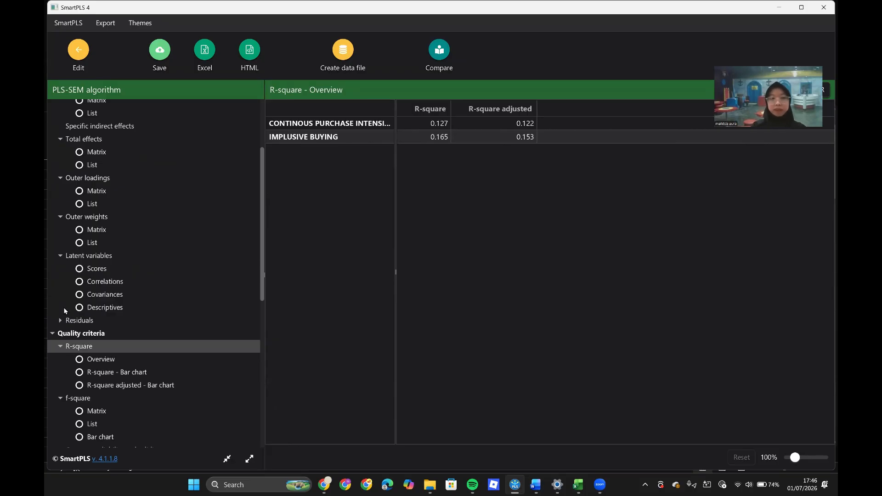
# Step: Examine the f-square matrix for the effect sizes between the constructs
pyautogui.scroll(-3, 132, 276)
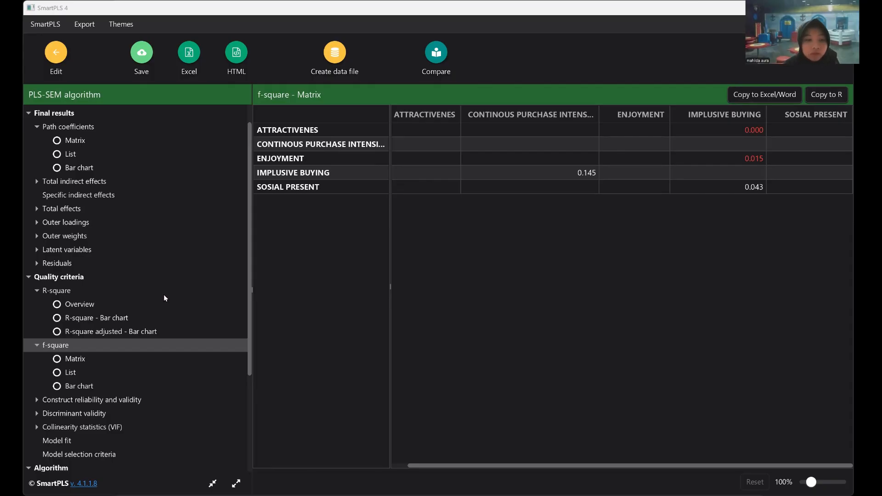
pyautogui.scroll(-2, 138, 274)
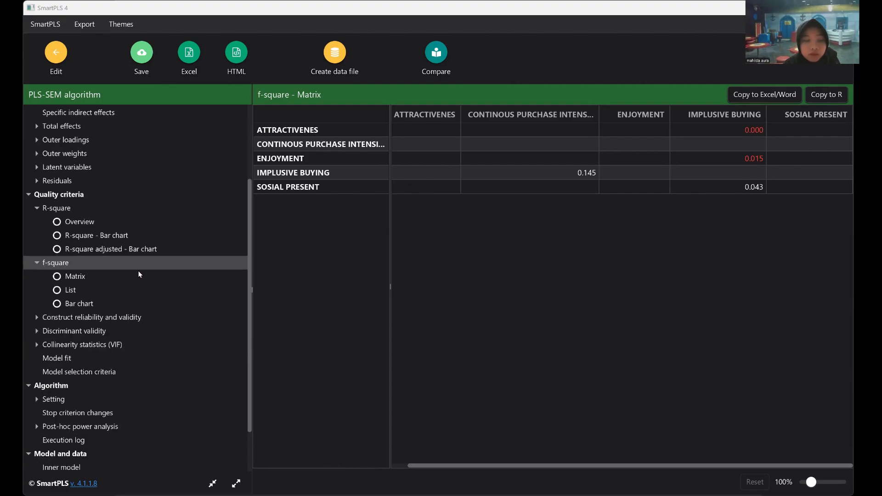
pyautogui.scroll(1, 137, 275)
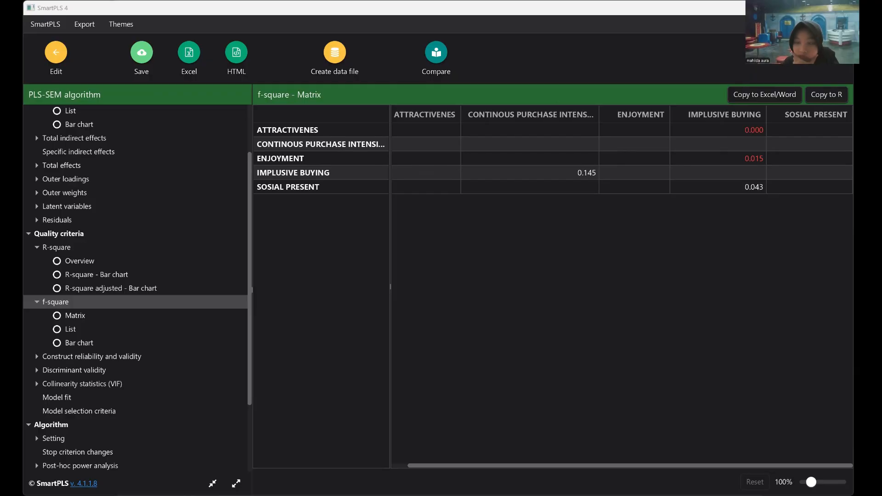
# Step: Run bootstrapping on the model with 5000 subsamples and a one-tailed test, and inspect the path coefficients' T statistics and p values
pyautogui.click(54, 58)
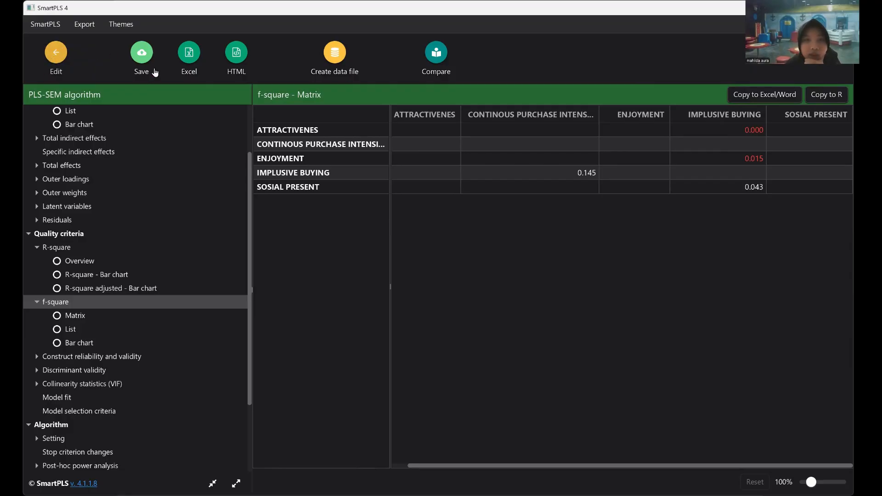
pyautogui.click(209, 54)
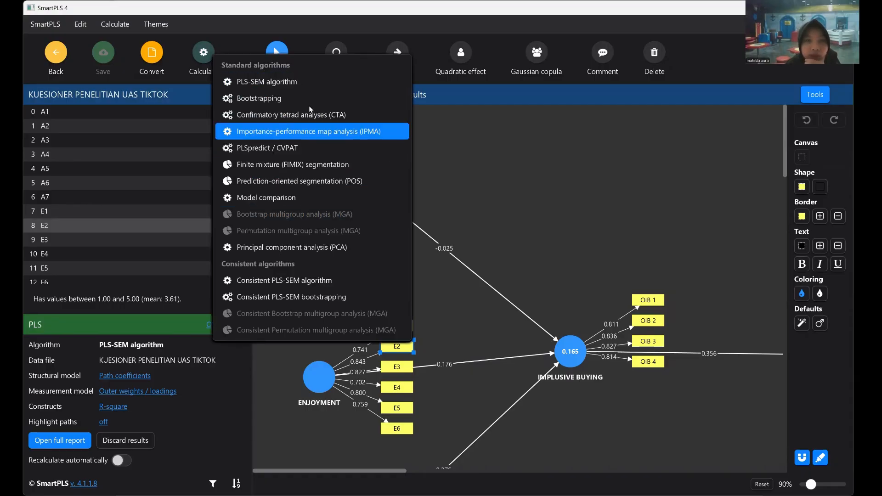
pyautogui.click(269, 103)
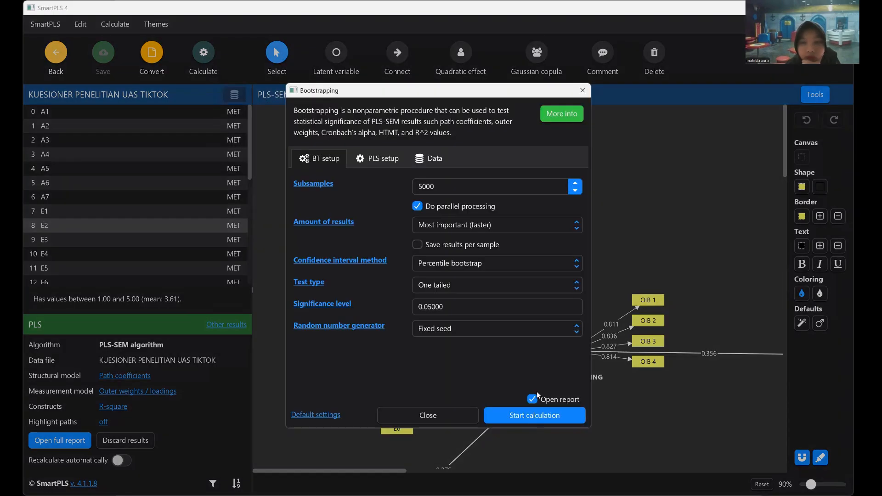
pyautogui.click(451, 187)
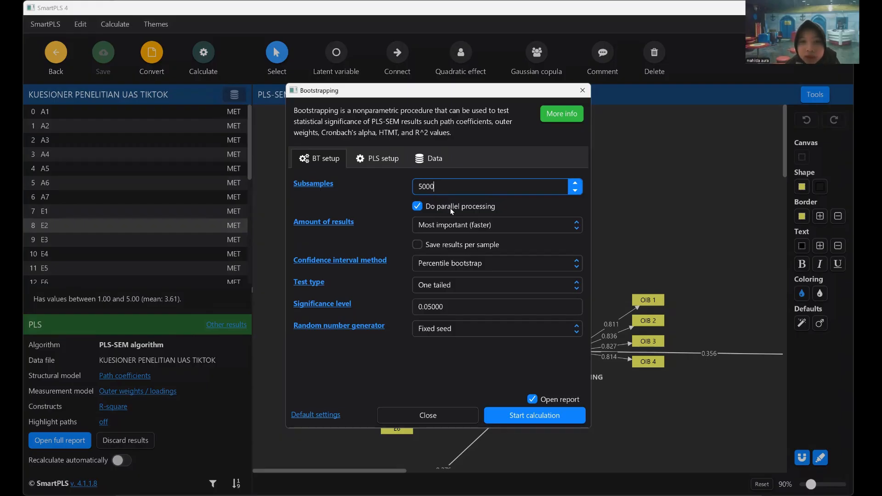
pyautogui.click(467, 286)
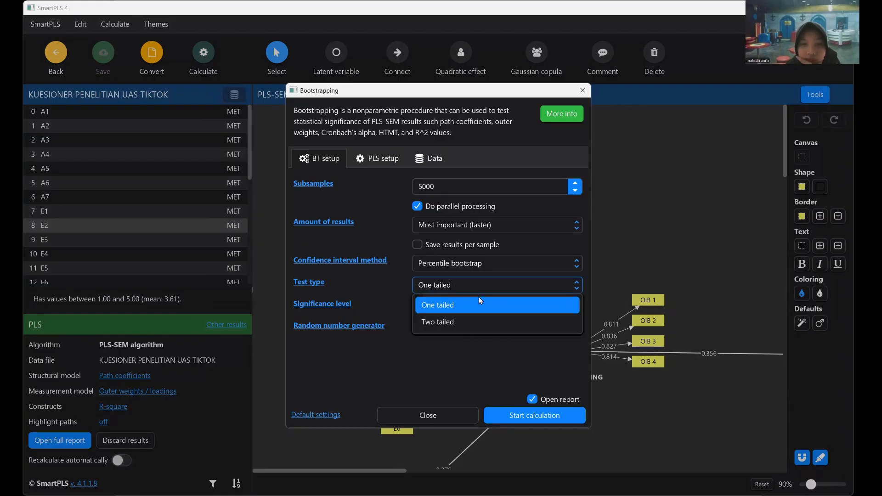
pyautogui.click(476, 304)
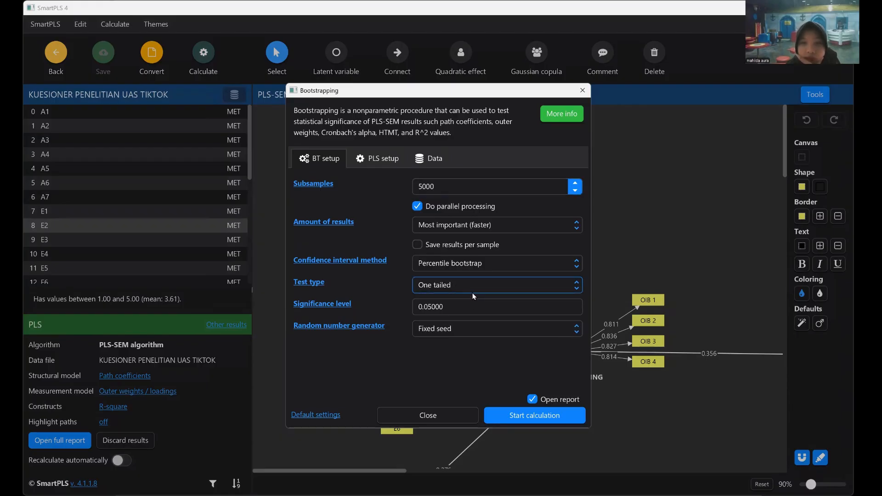
pyautogui.click(510, 415)
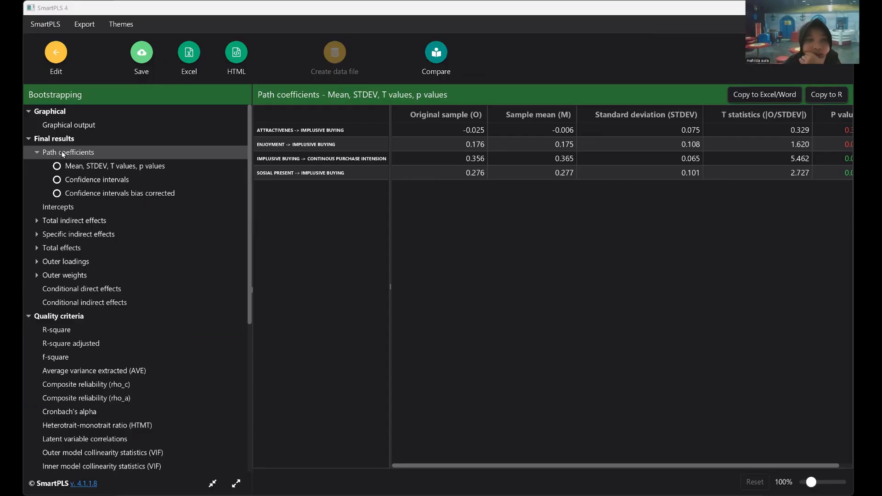
pyautogui.hscroll(1, 472, 144)
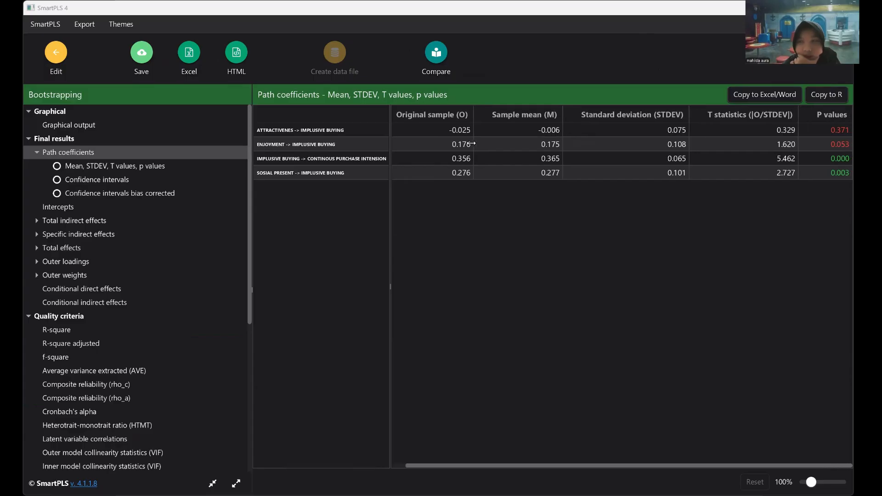